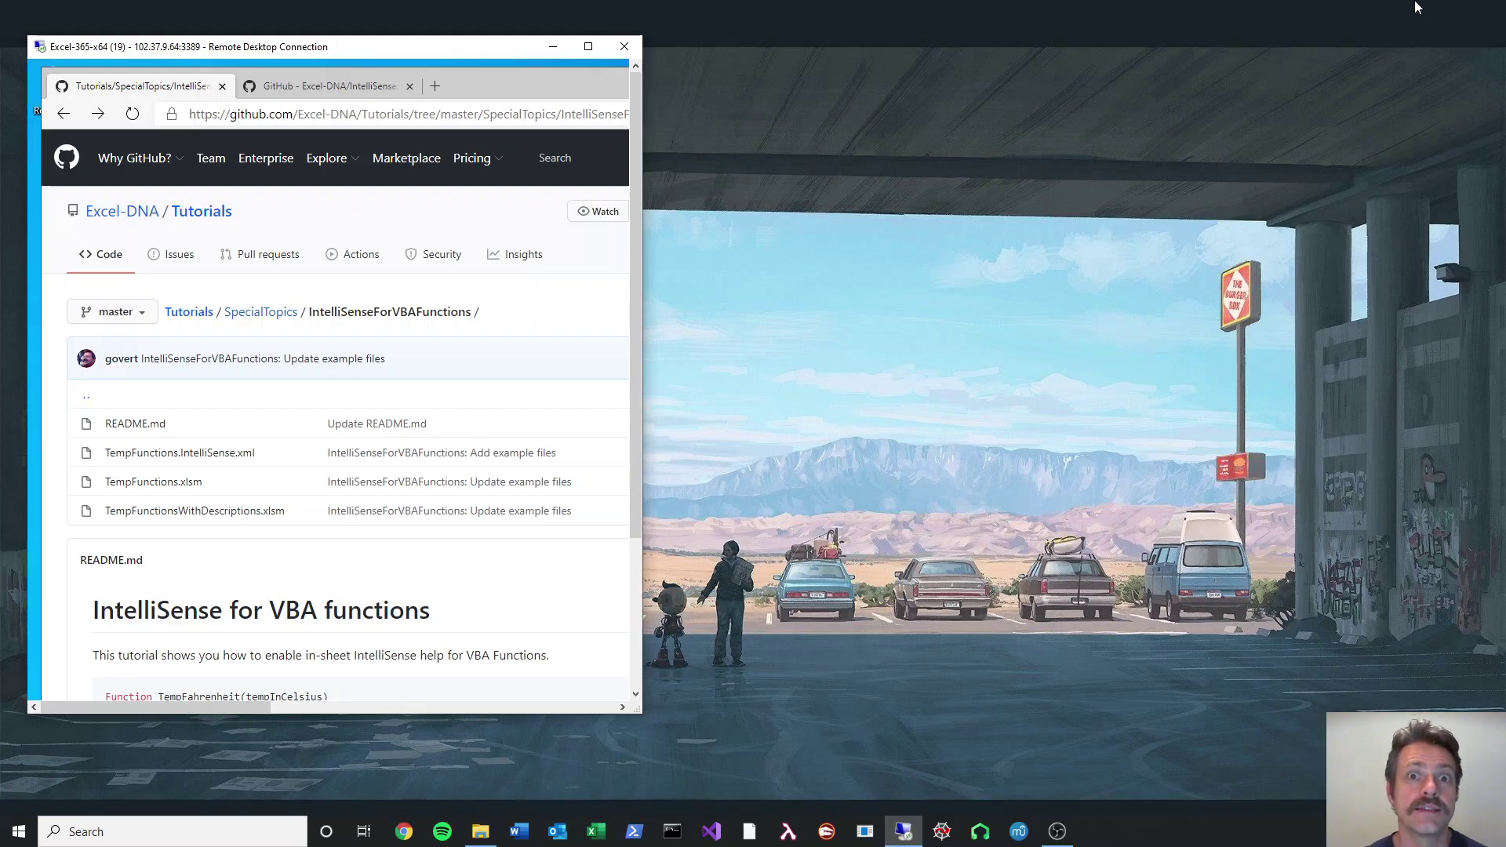
Open the TempFunctions.xlsm workbook in Excel with its window maximized, and widen column F to fit its labels.
click(589, 47)
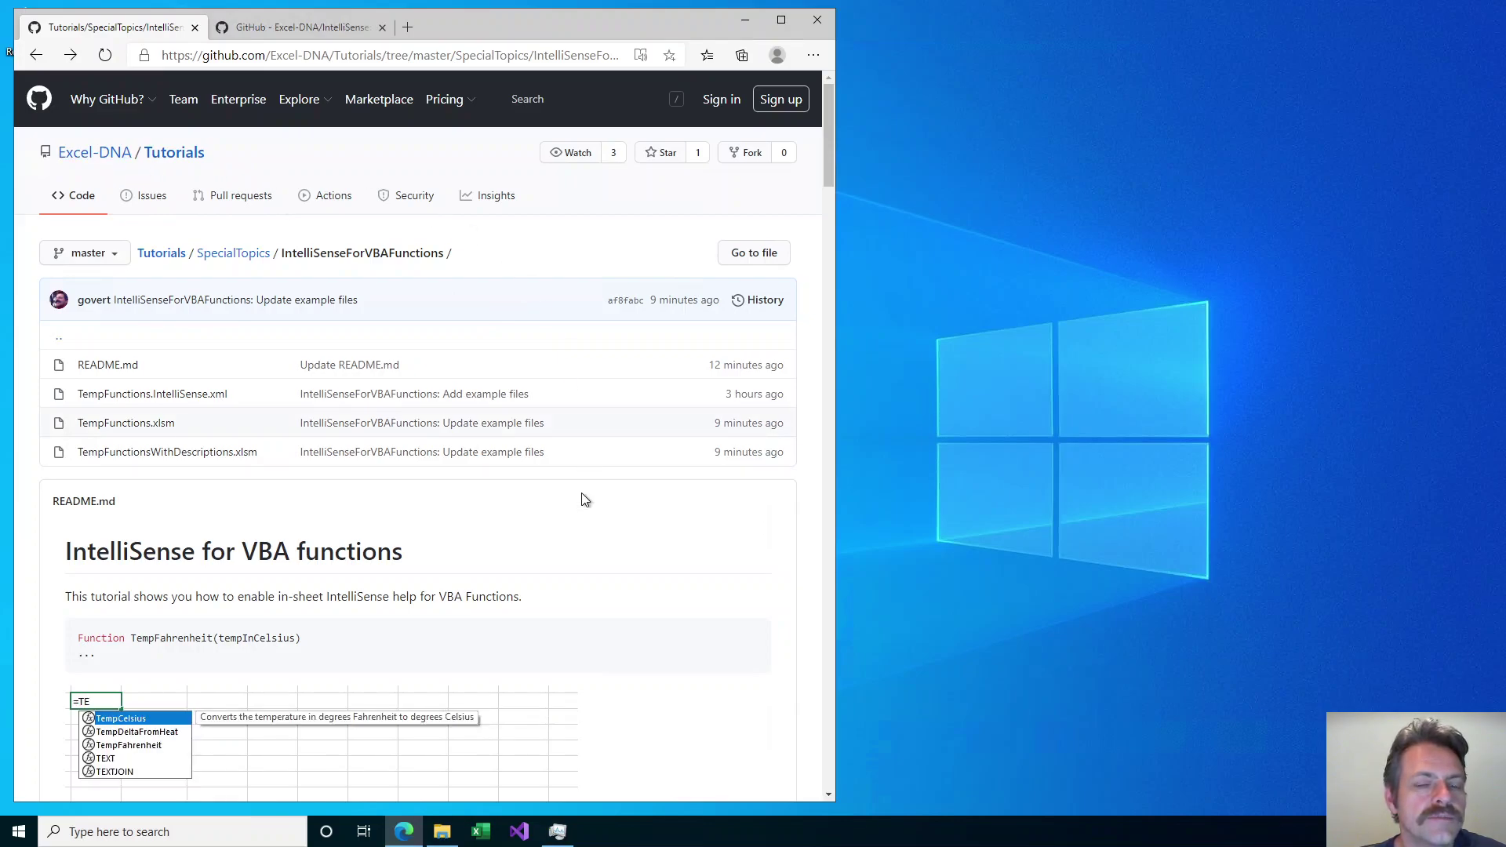
scroll(596, 506, down, 2)
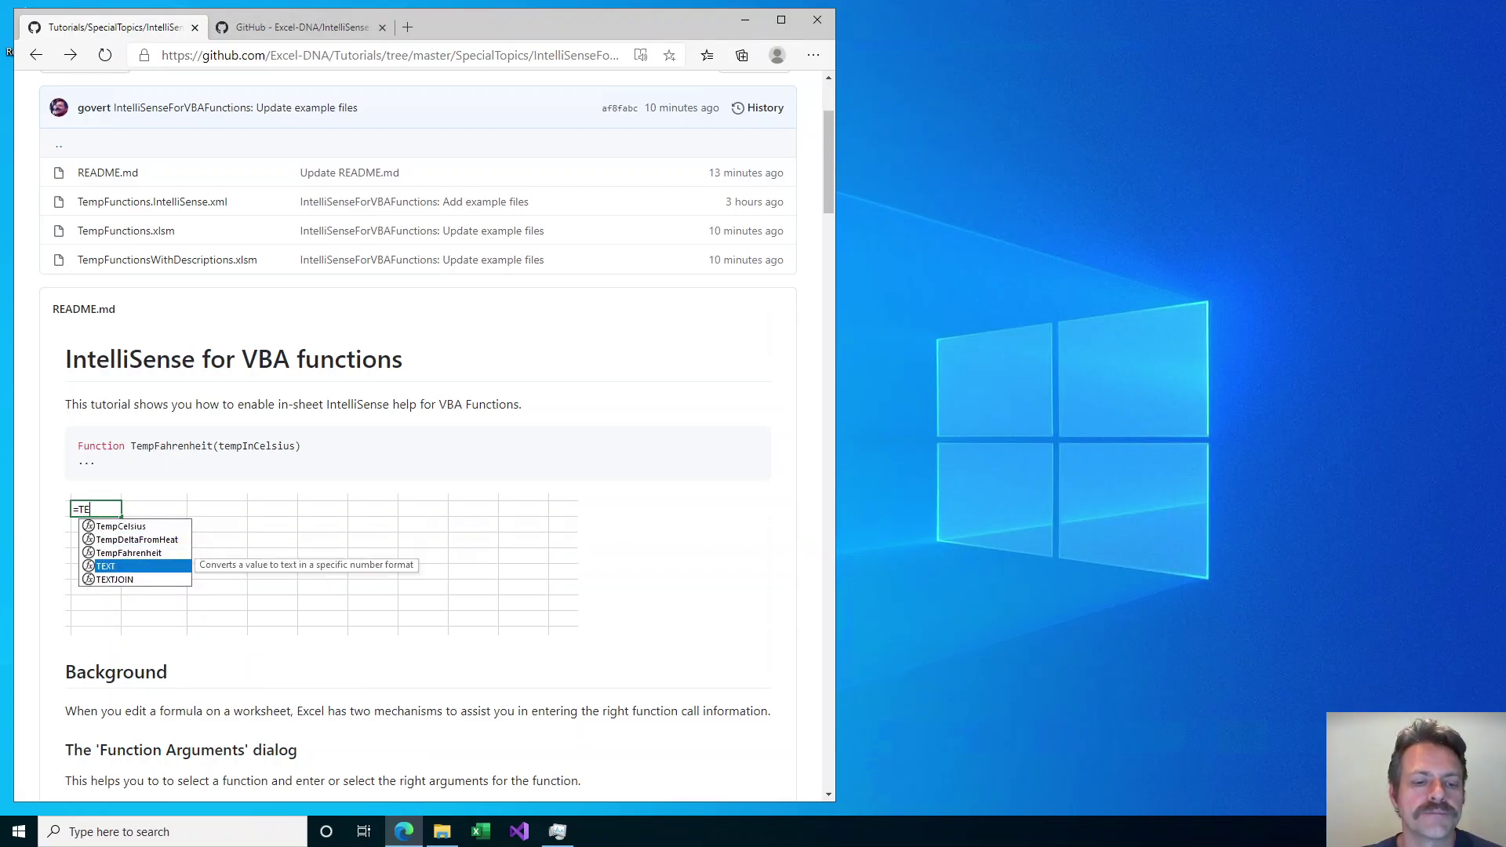
click(484, 835)
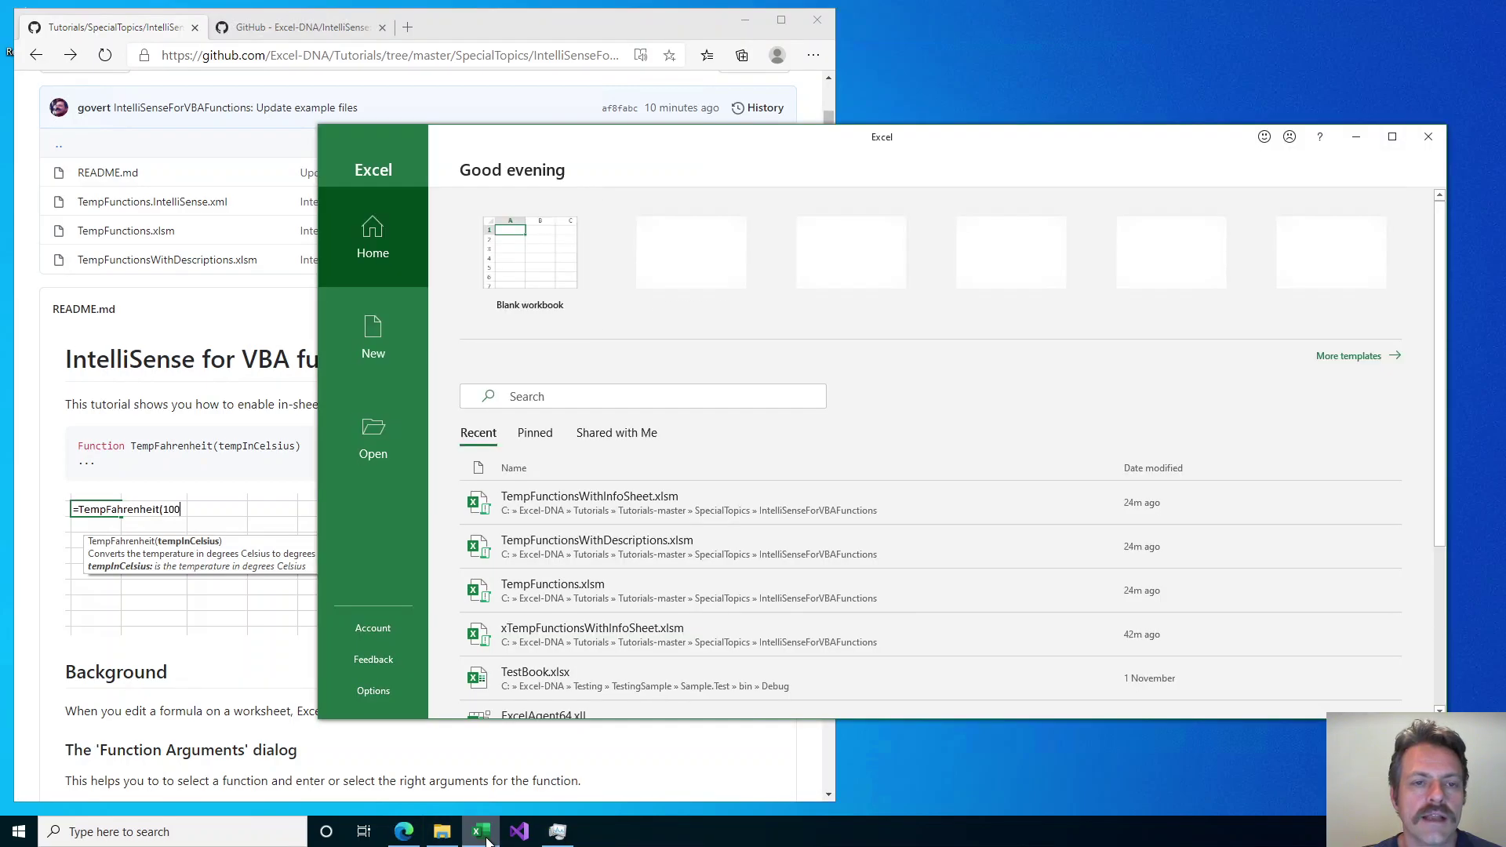
click(619, 590)
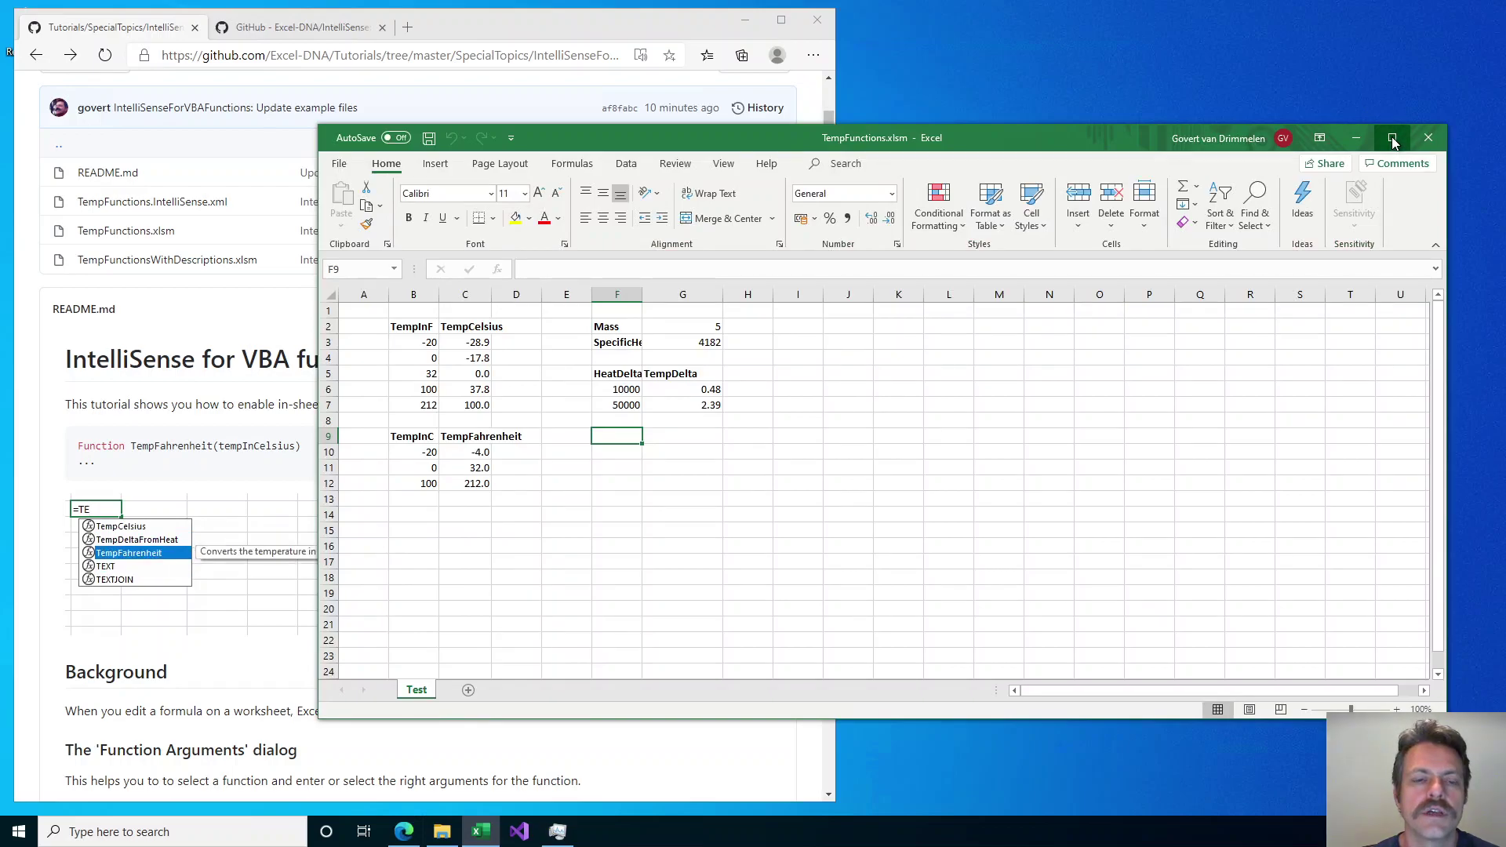
click(1393, 139)
drag(324, 171, 357, 171)
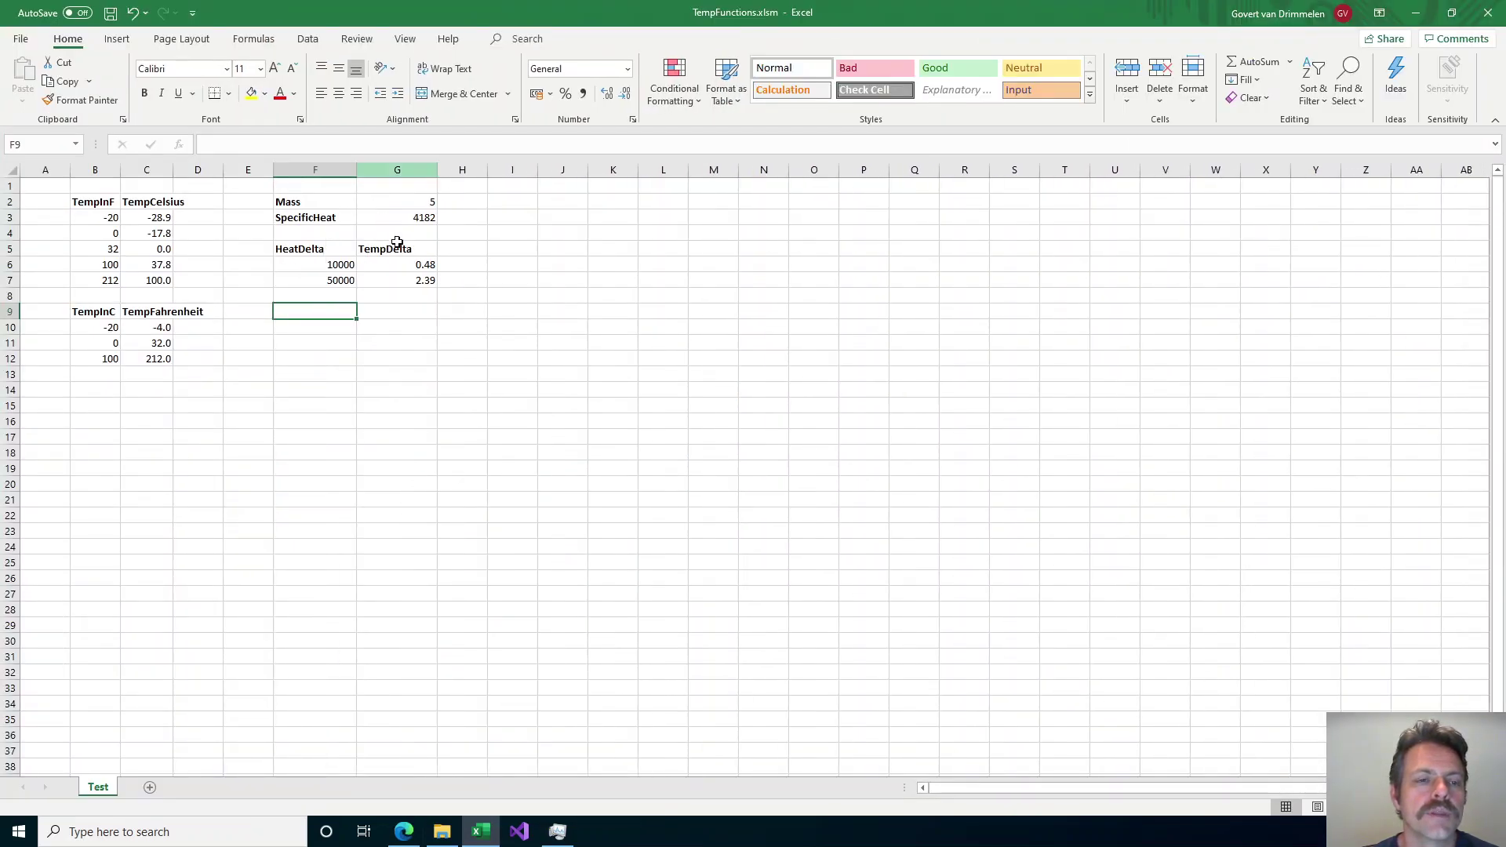
Inspect the formulas in C3, C10 and G6, and the VBA code that defines their functions.
click(148, 219)
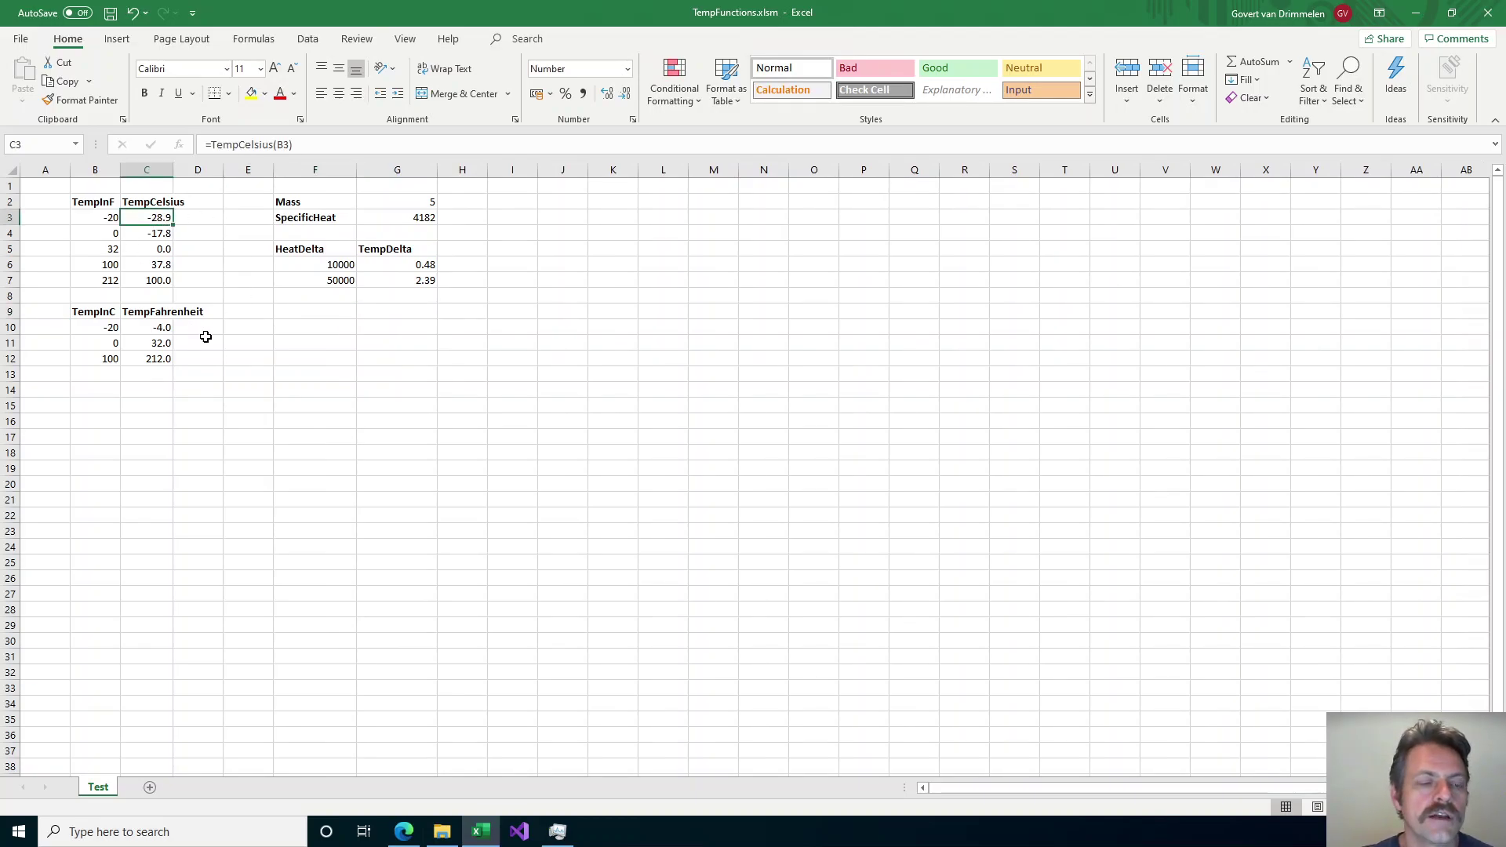
click(163, 326)
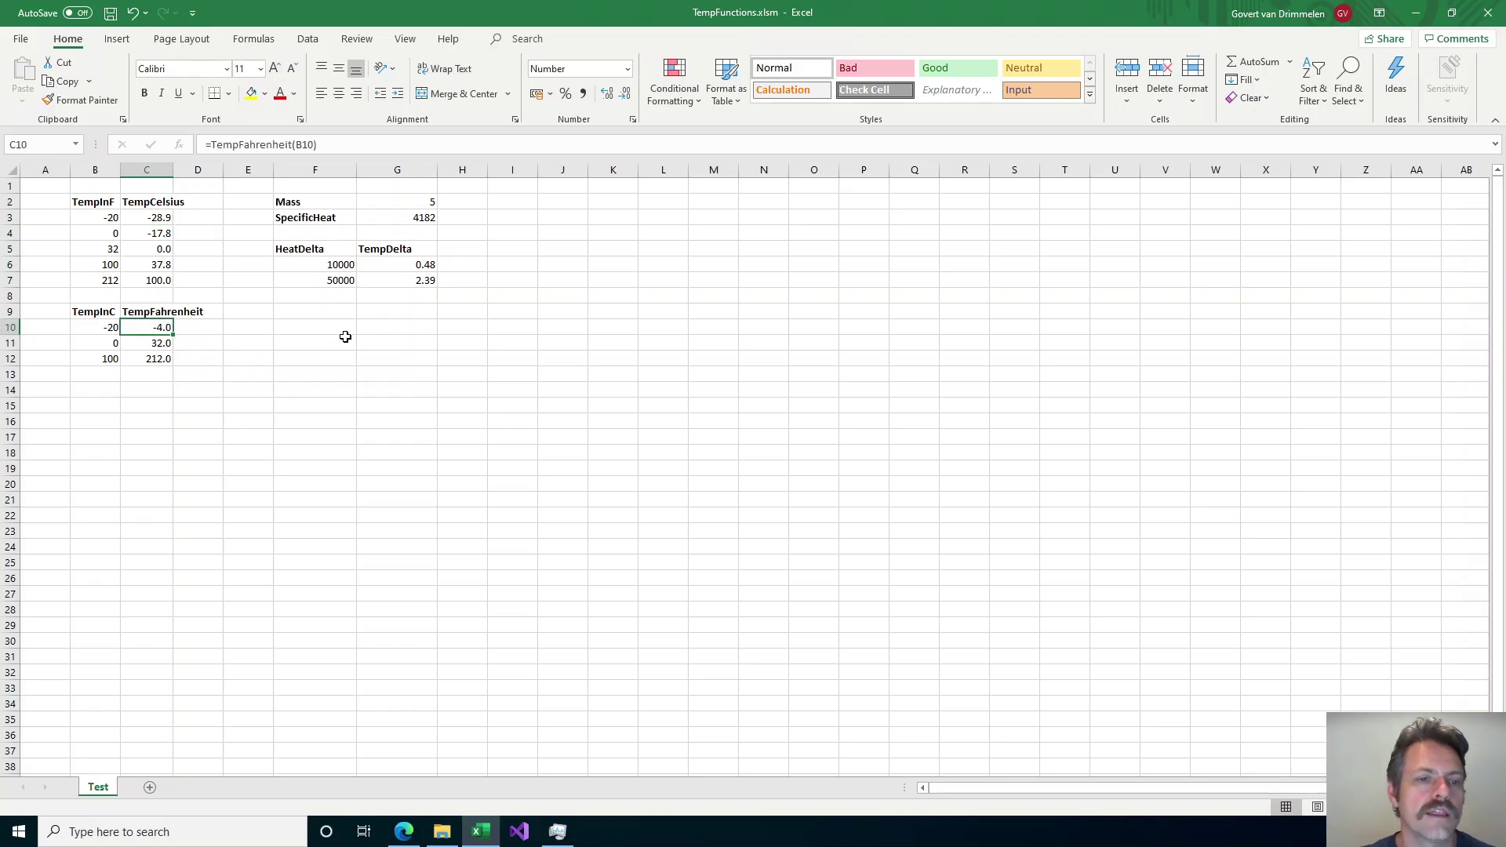
click(379, 265)
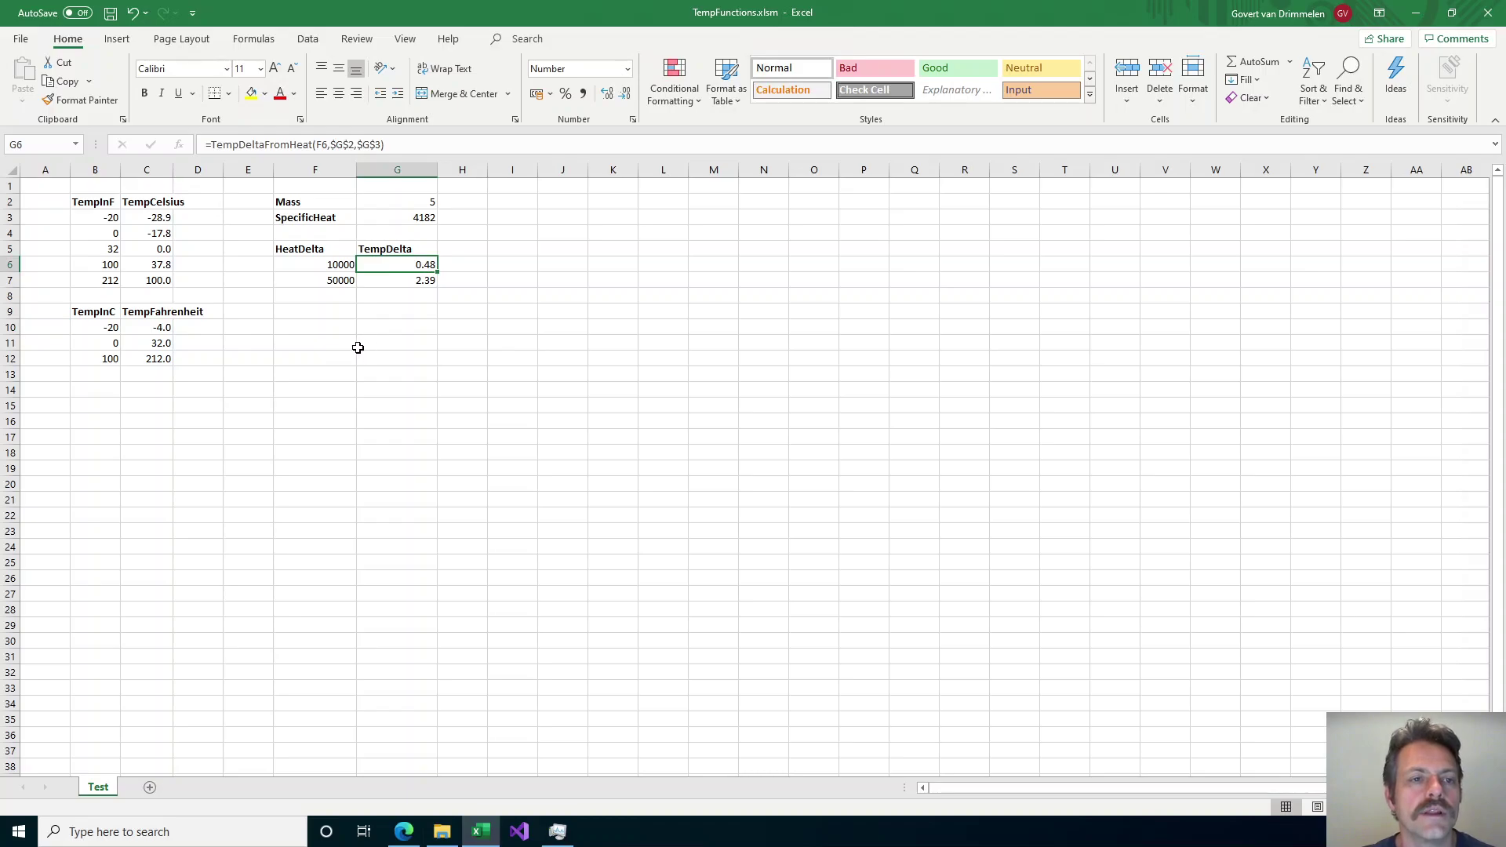
click(325, 319)
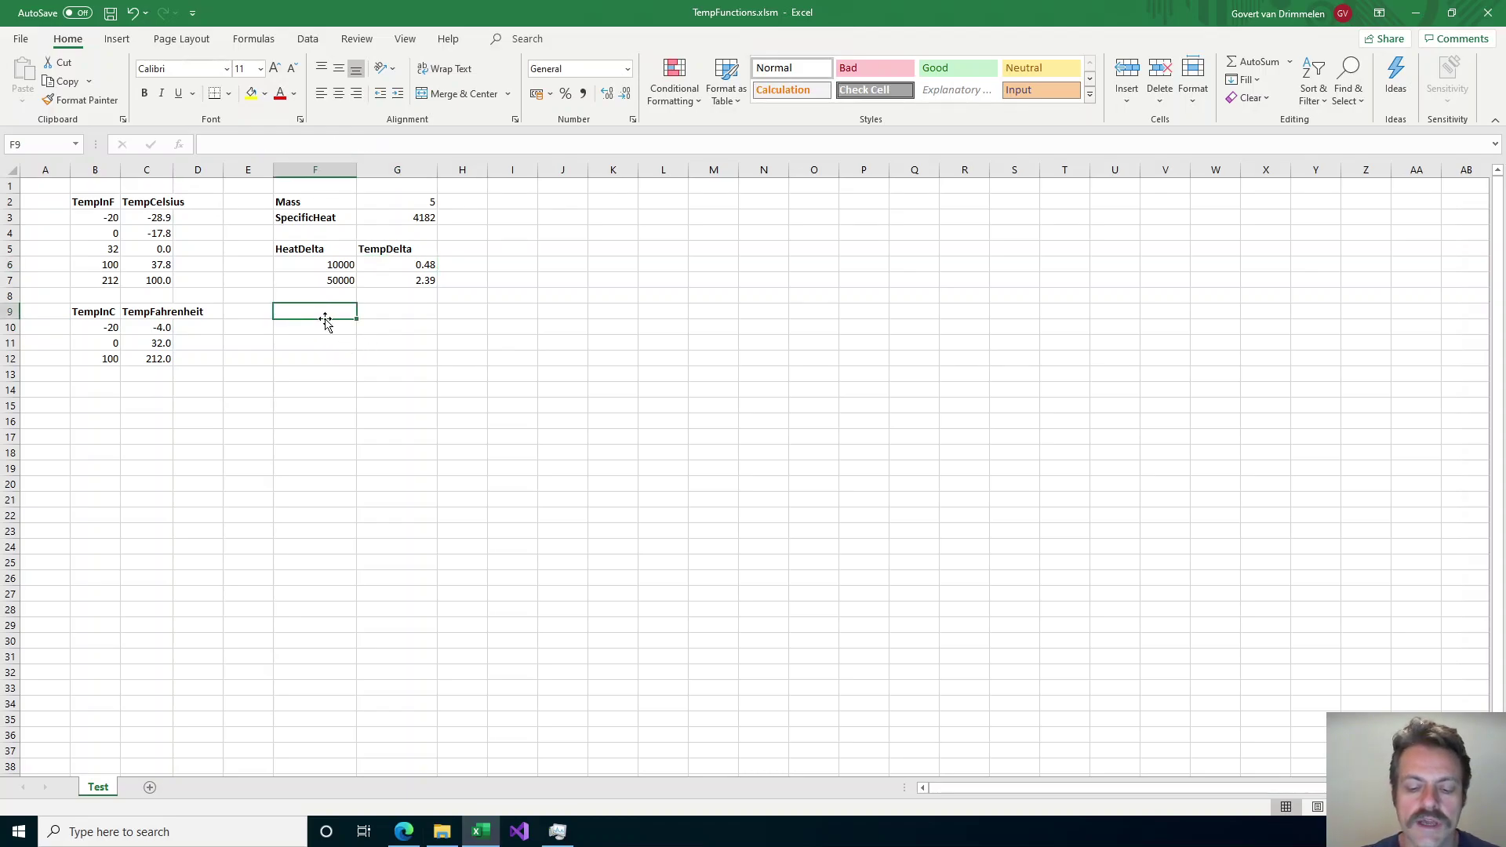
key(alt+F11)
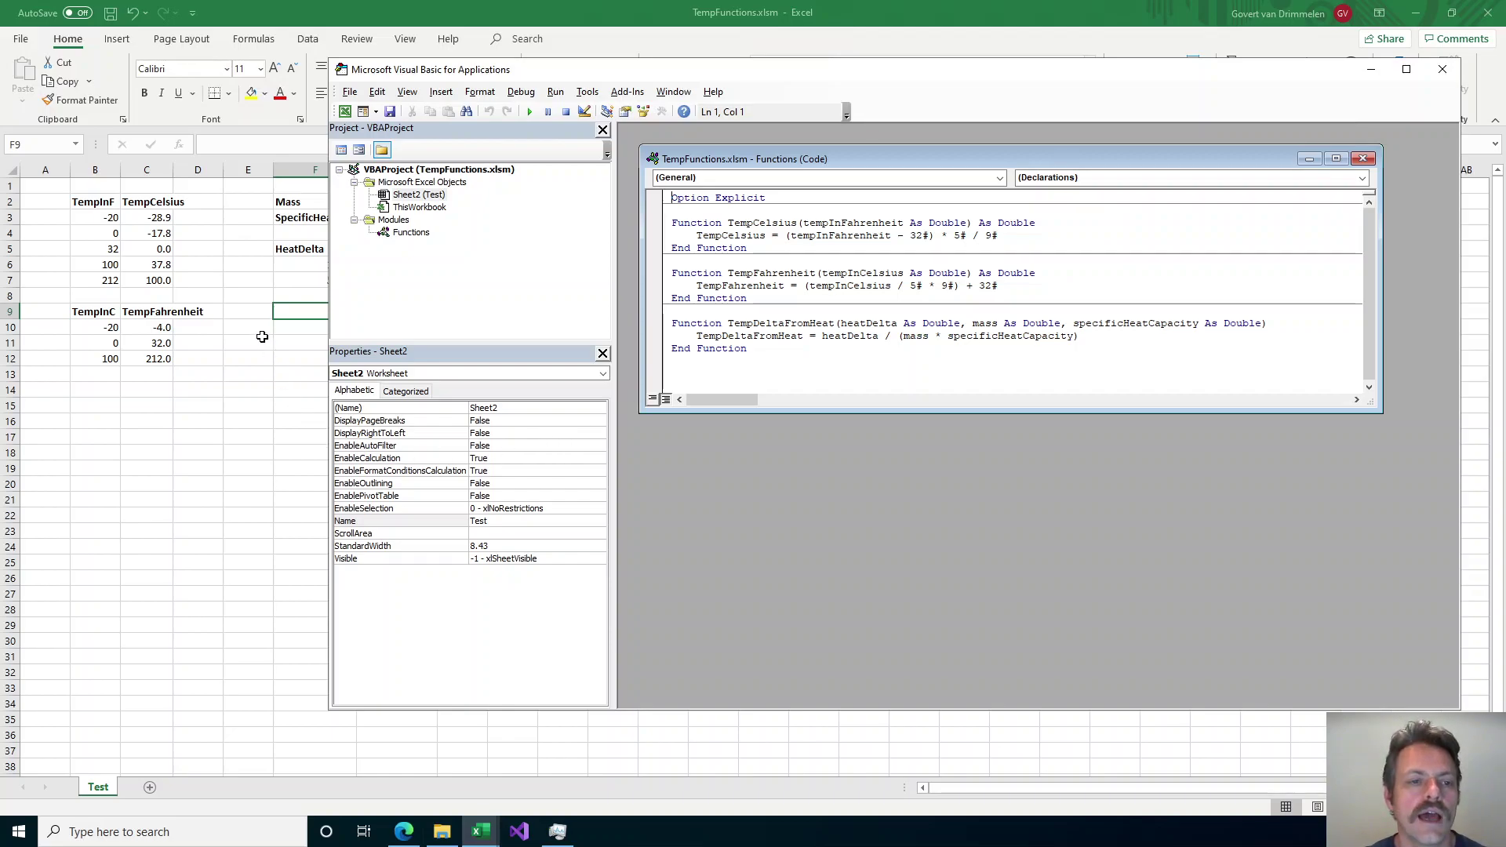
click(294, 346)
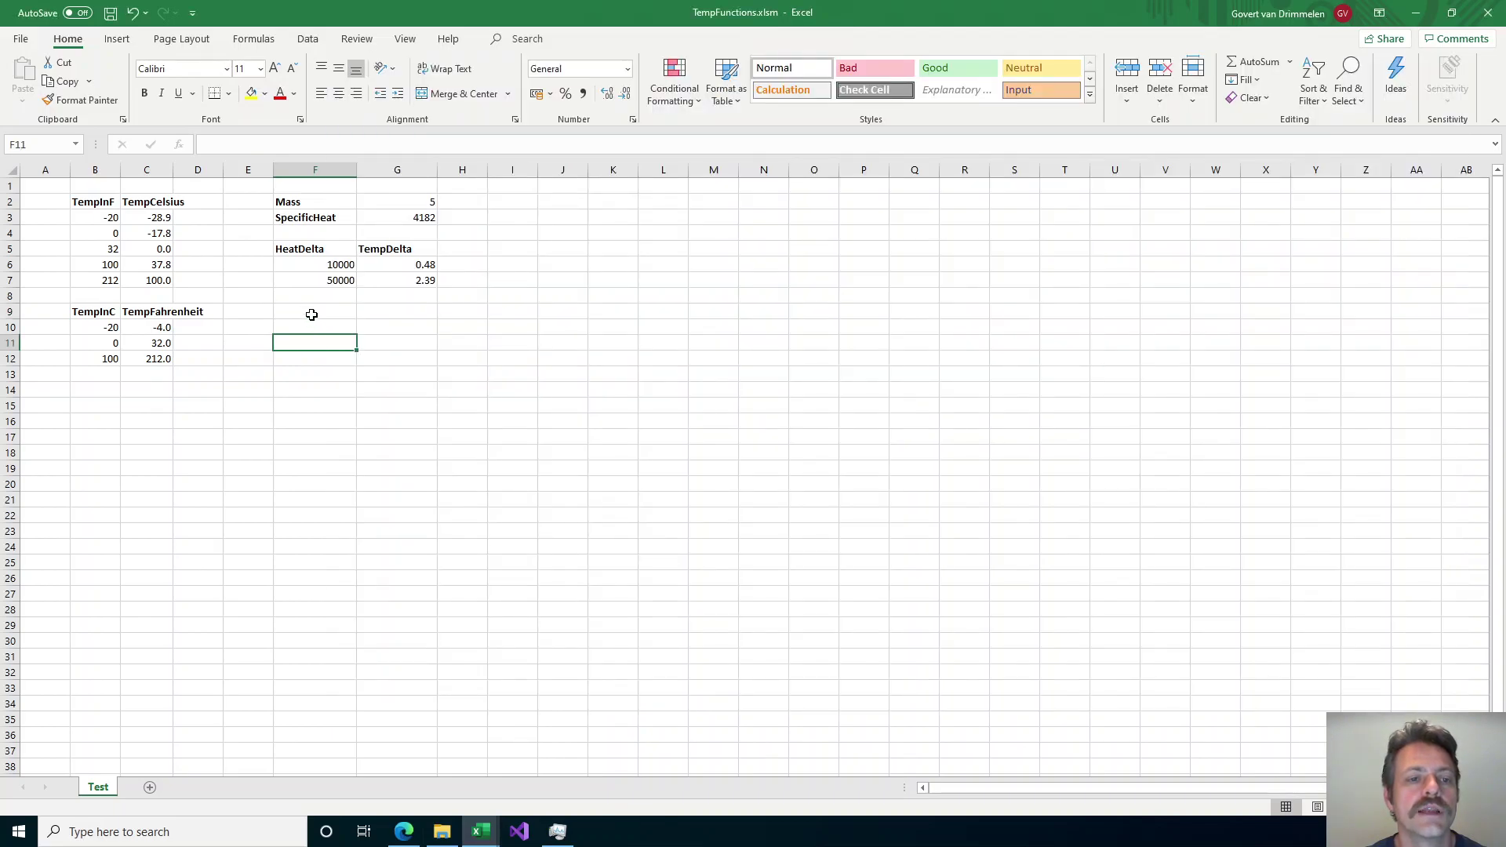
Start a formula with =TE in F10, compare the suggested functions' descriptions, and insert TEXT to view its argument hint.
click(318, 326)
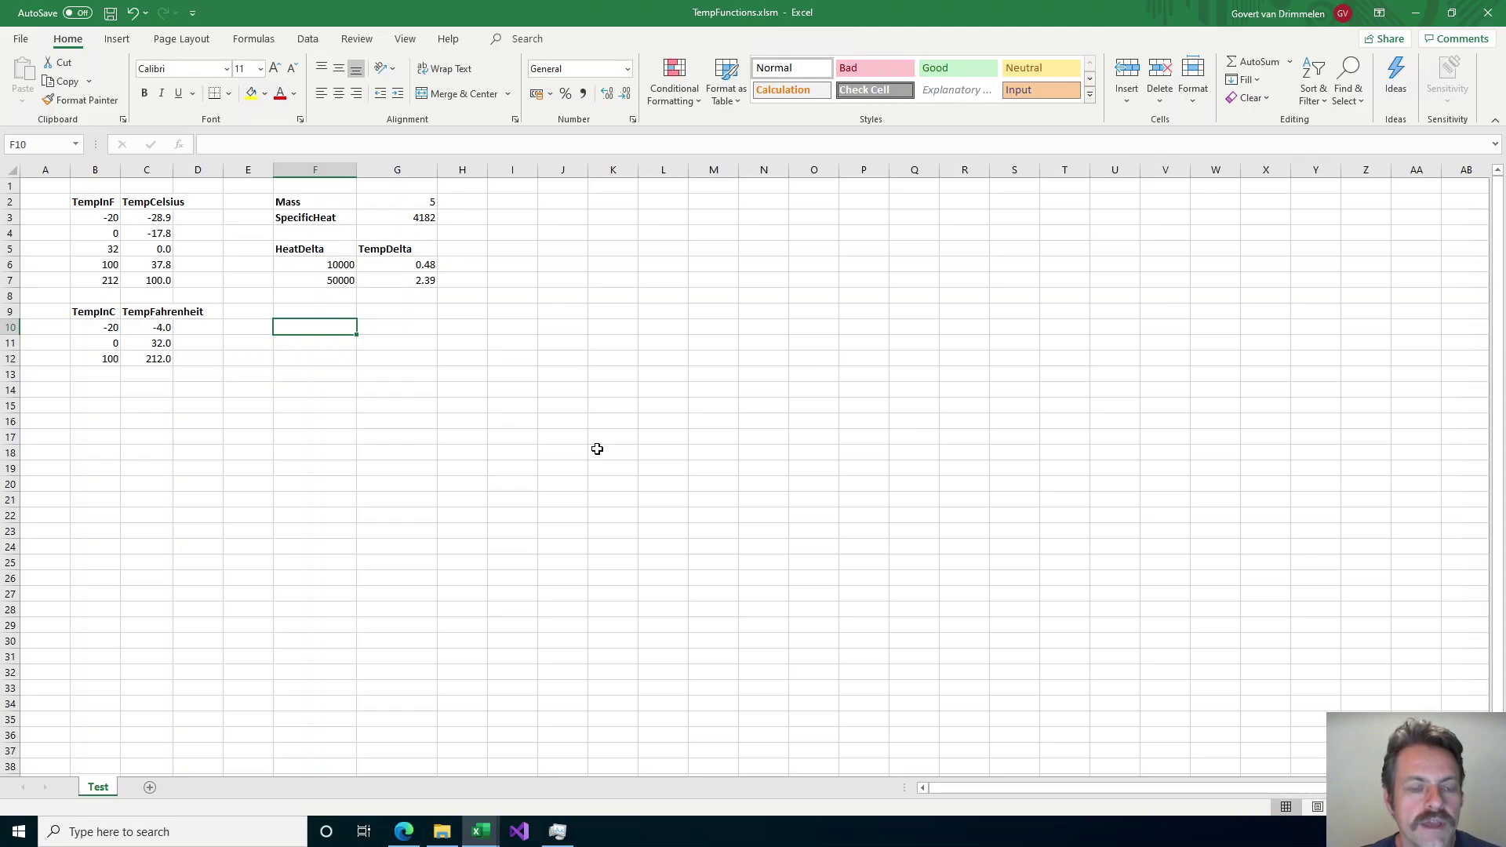
text(=TE)
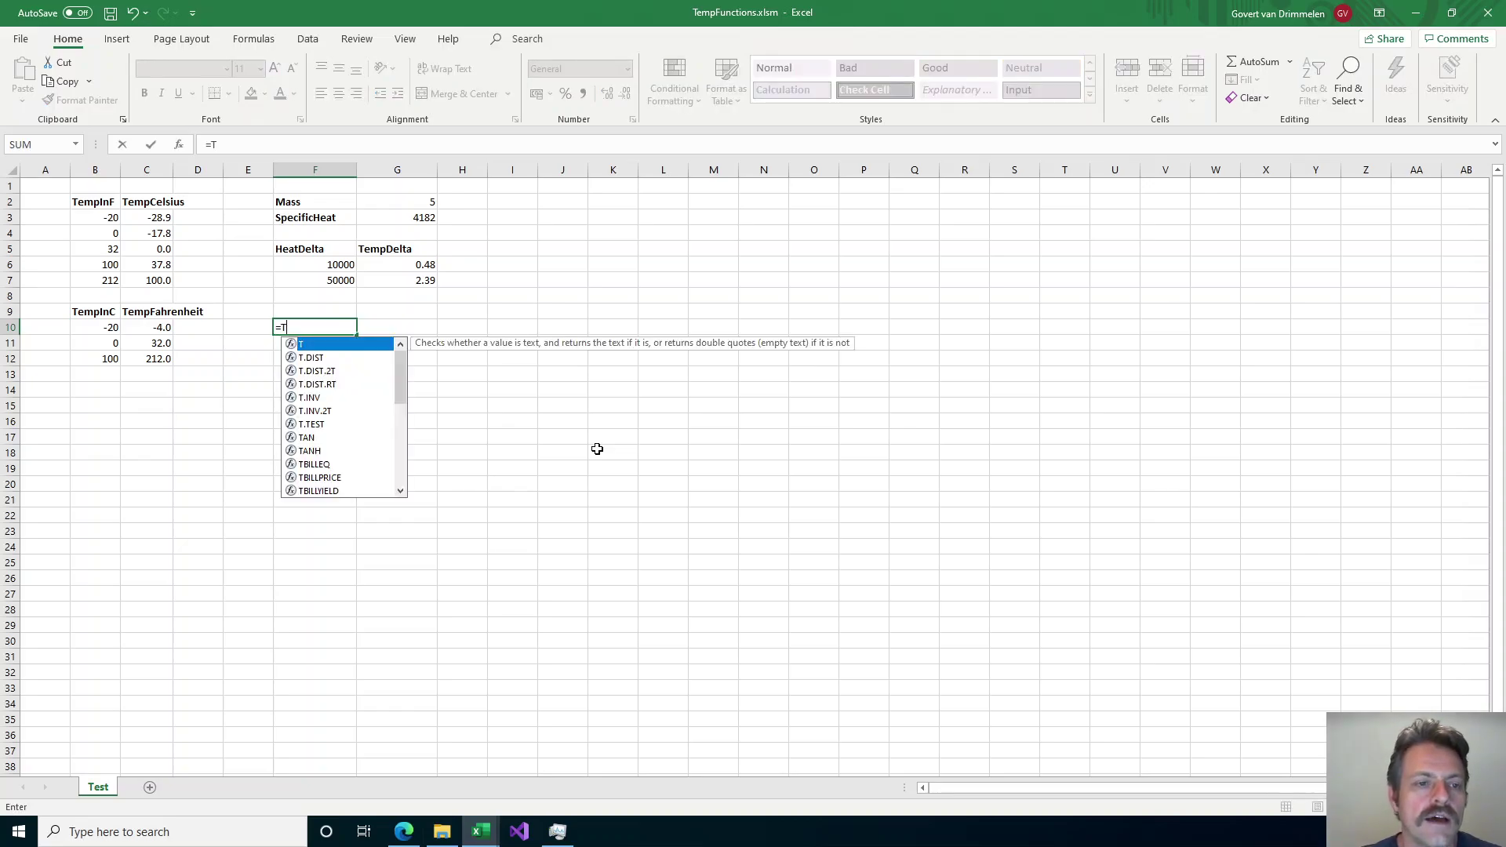
key(Down)
key(Down)
key(Down)
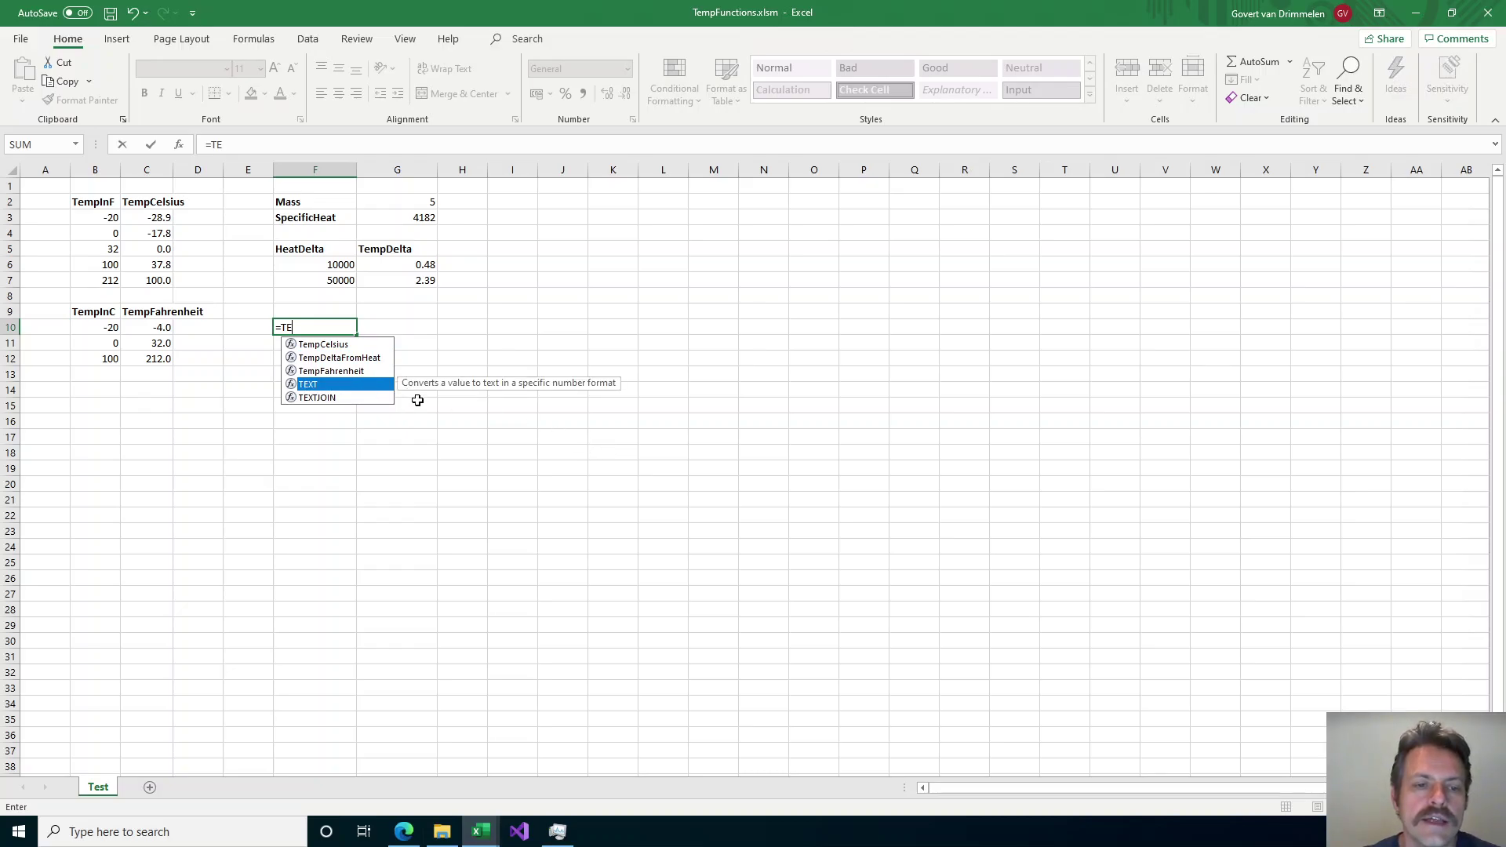
key(Down)
key(Up)
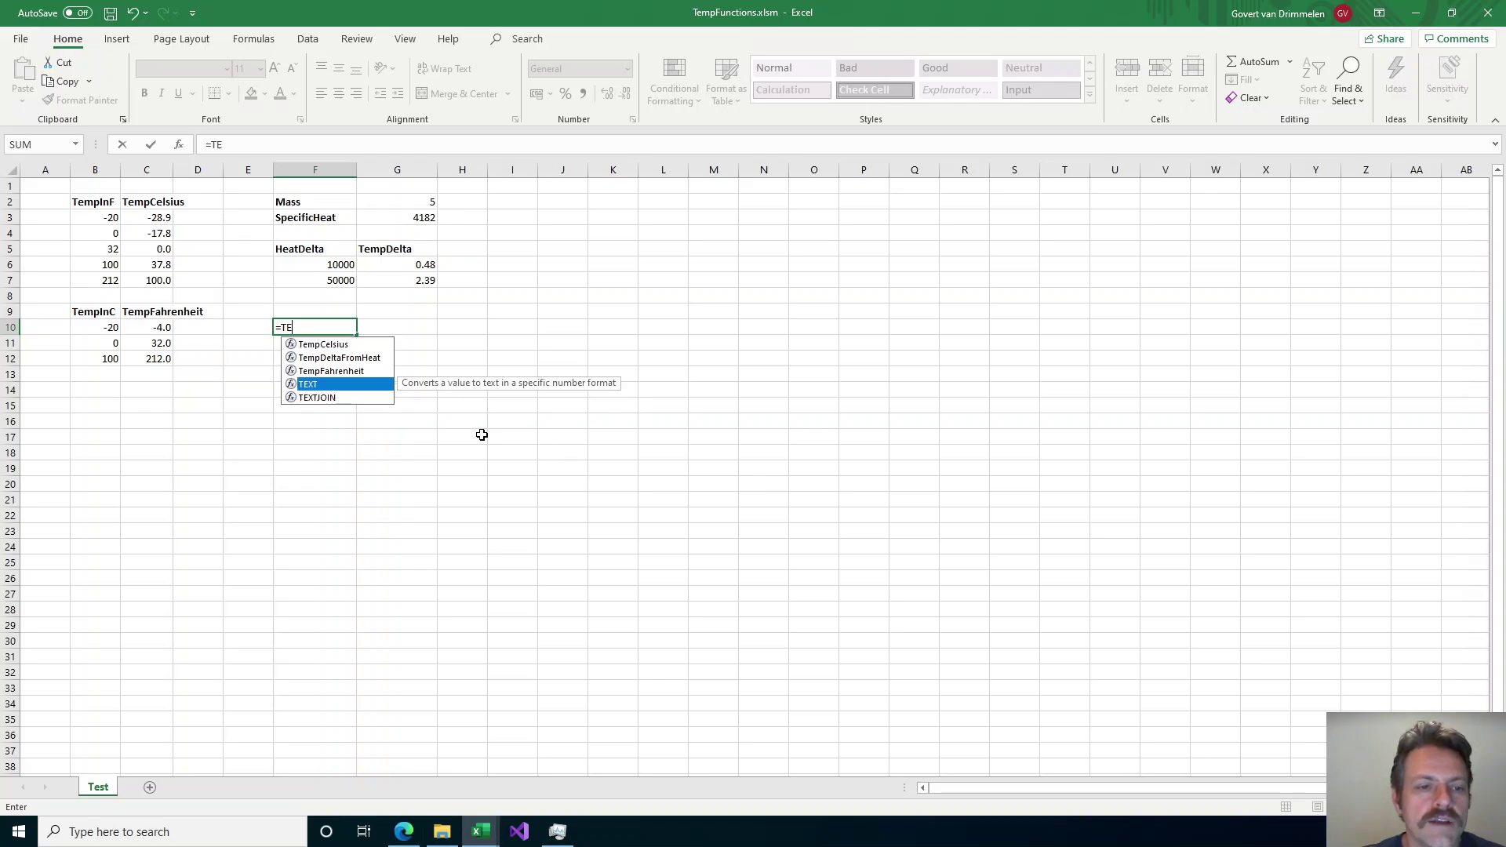
key(Up)
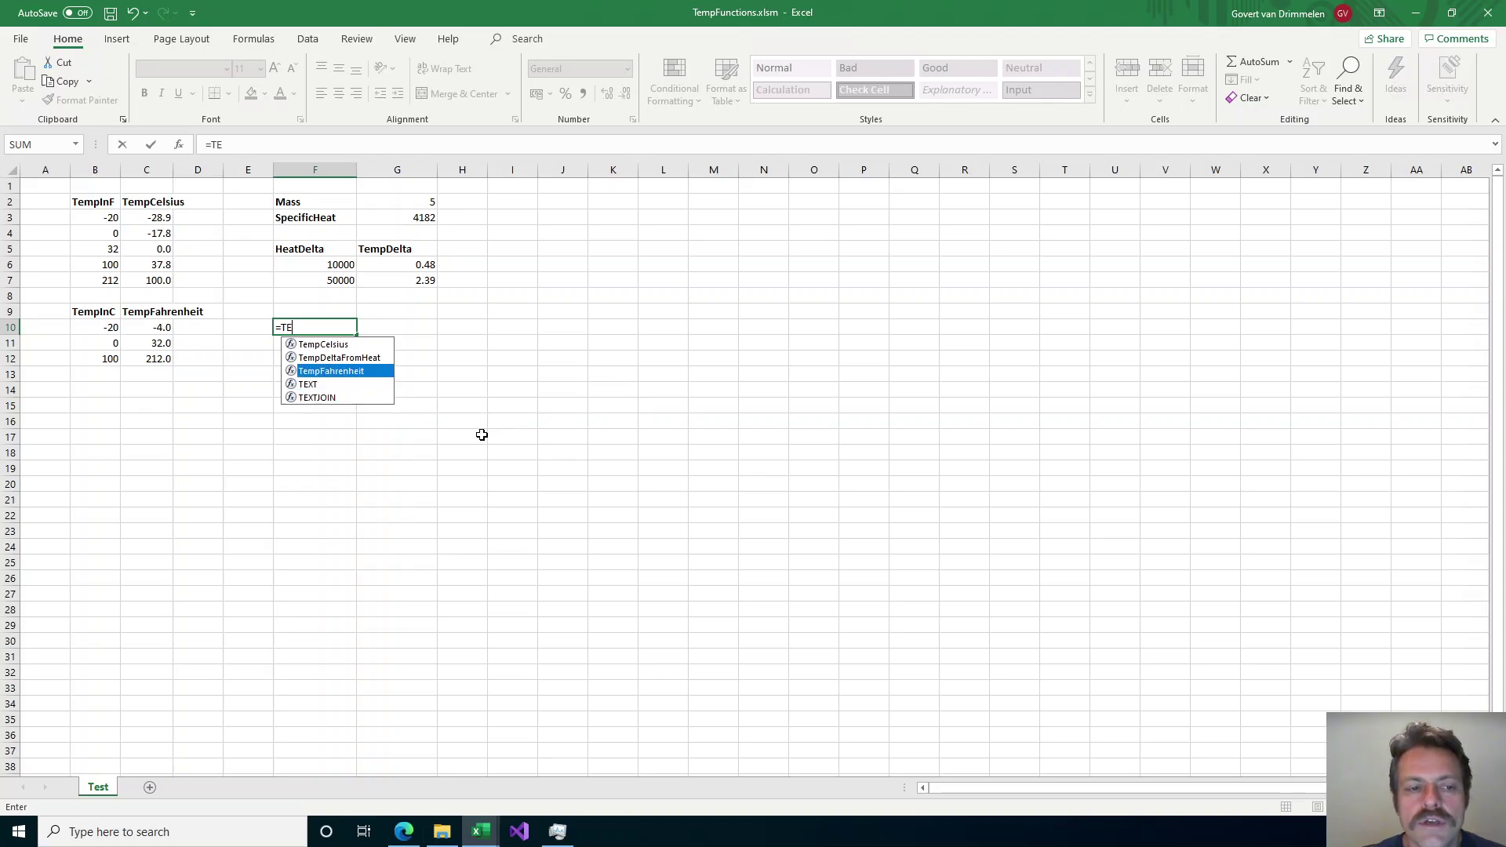
key(Up)
key(Up)
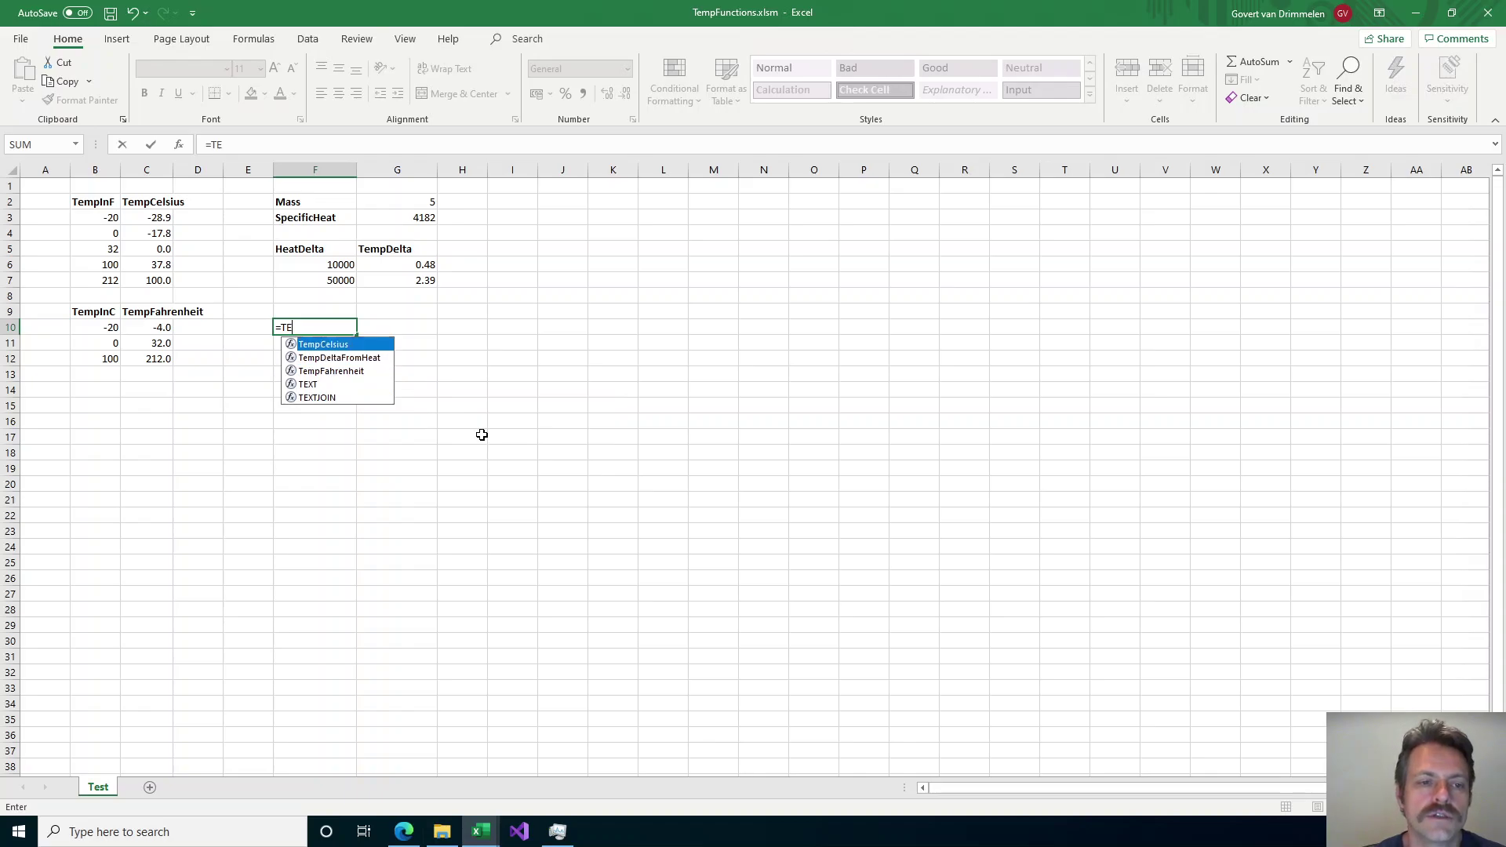
key(Down)
key(Down)
key(Down)
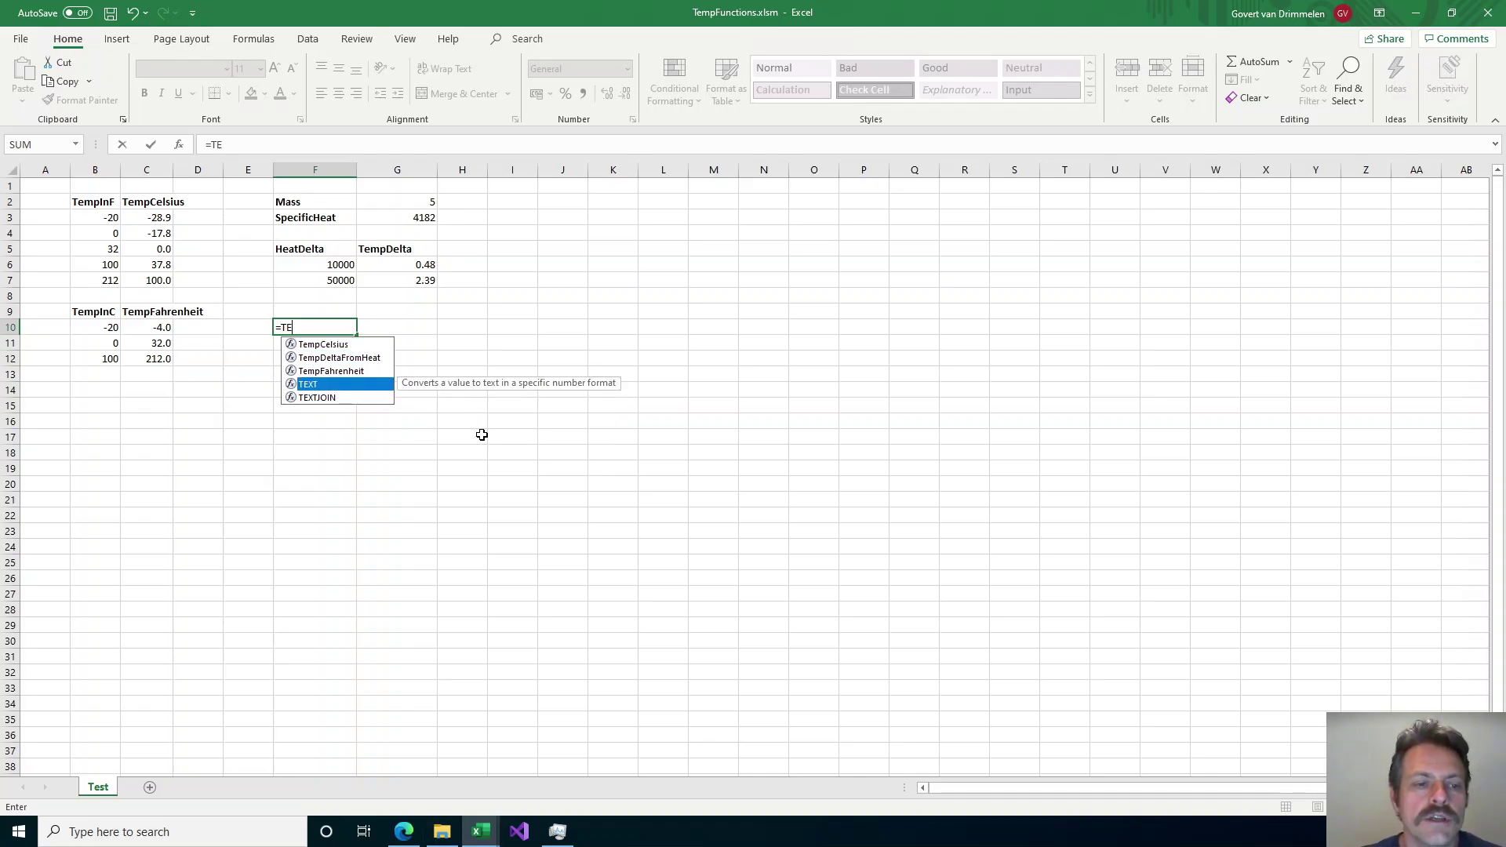
key(Tab)
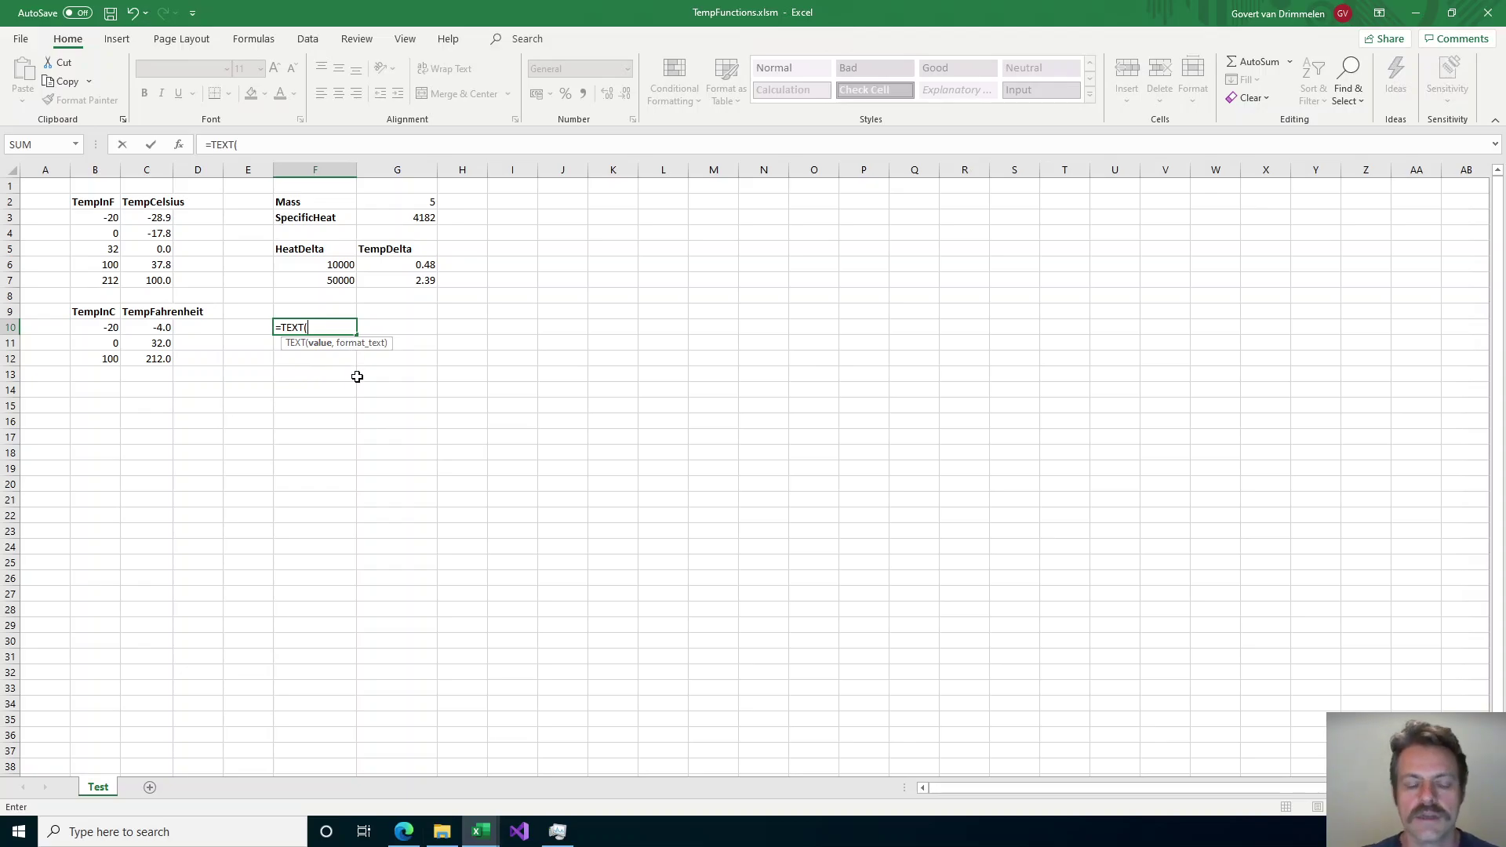
Replace TEXT in the F10 formula with the TempCelsius function and insert its argument name placeholder.
key(BackSpace)
key(BackSpace)
key(BackSpace)
key(BackSpace)
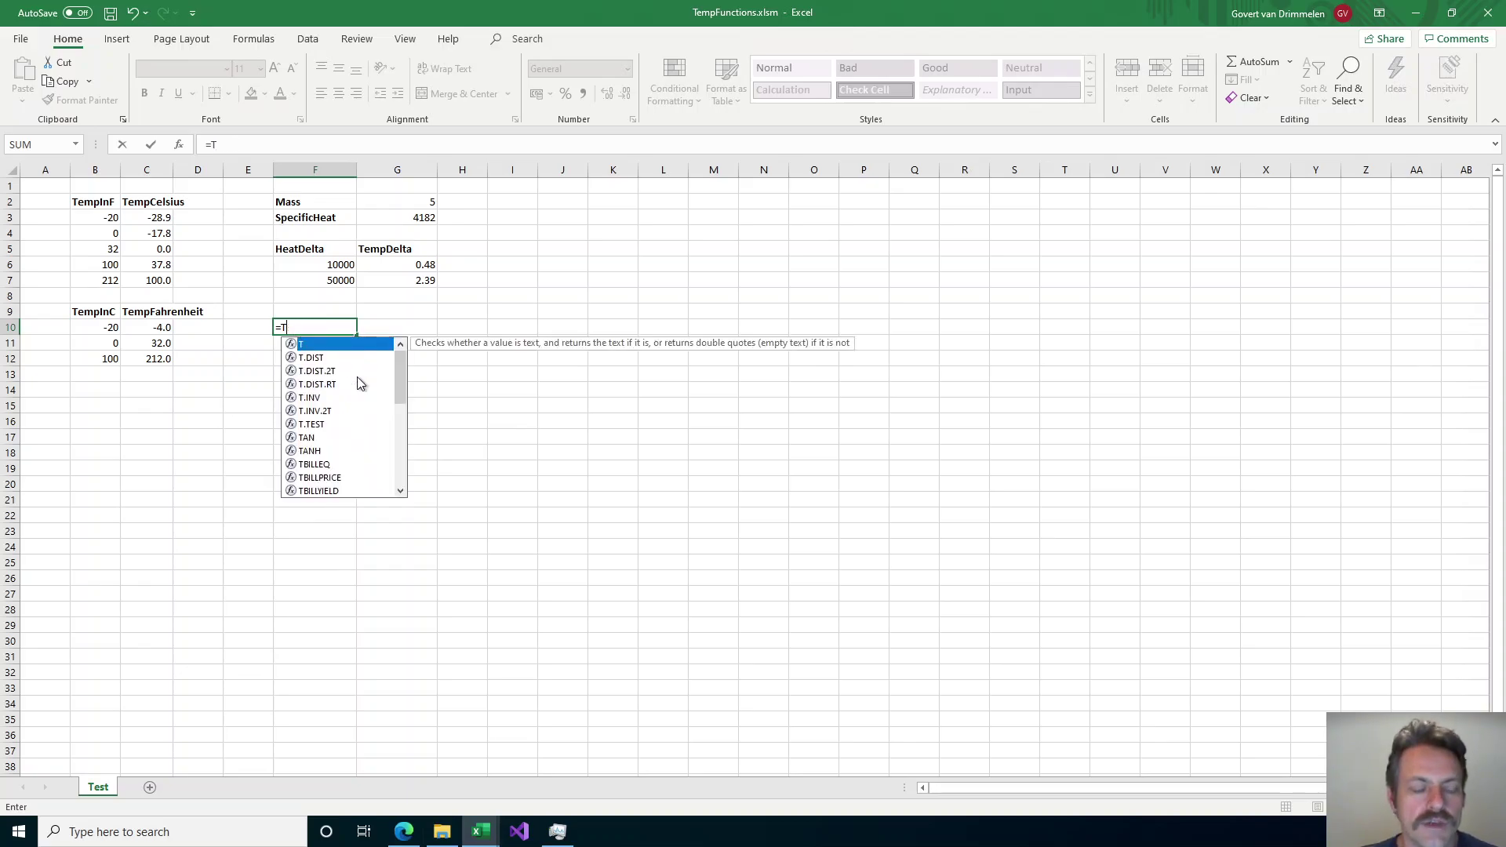
text(emp)
key(Tab)
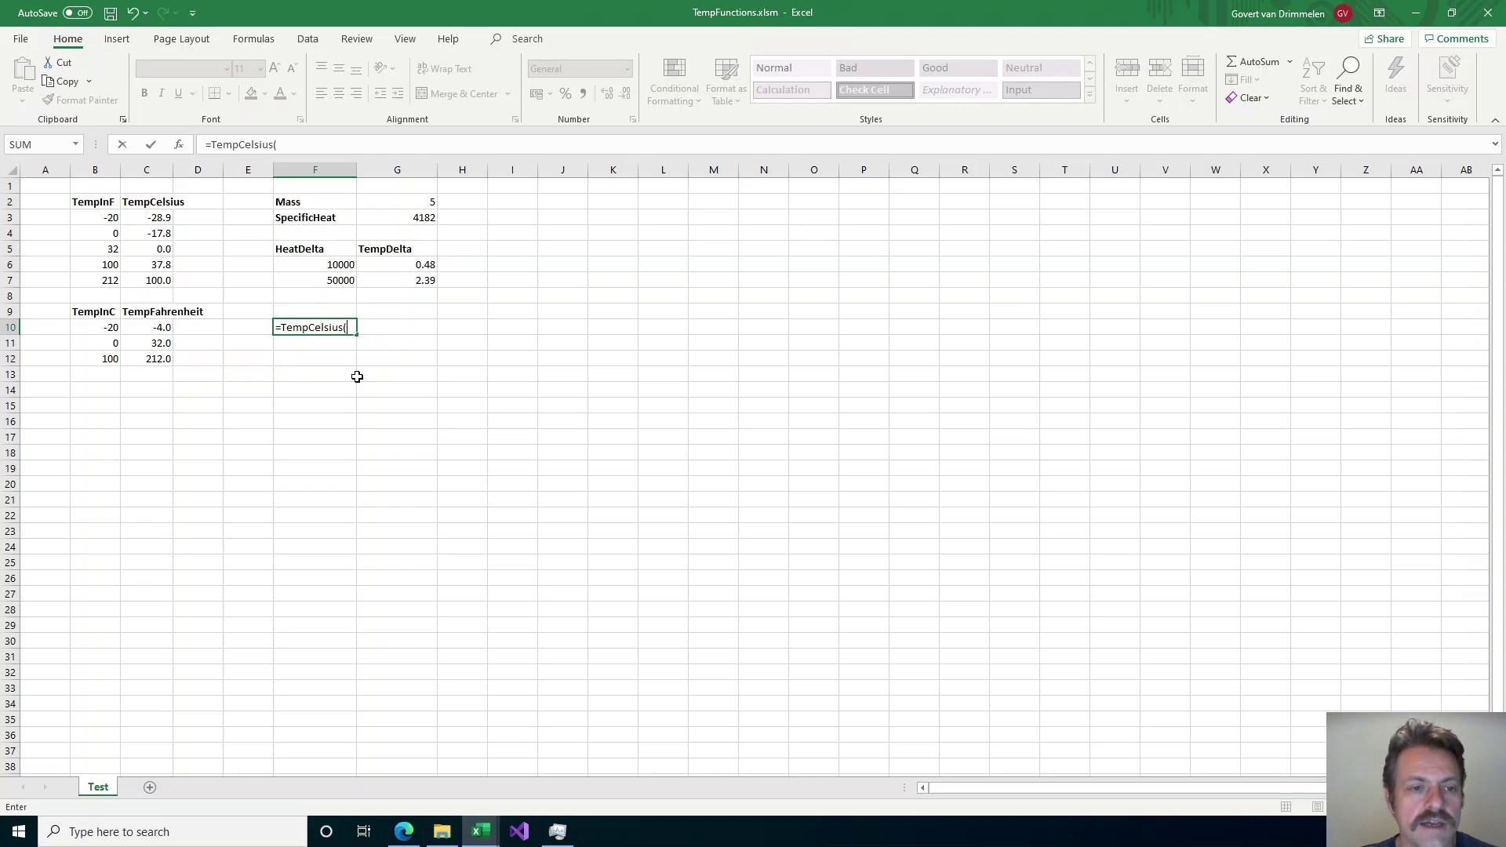
key(ctrl+shift+a)
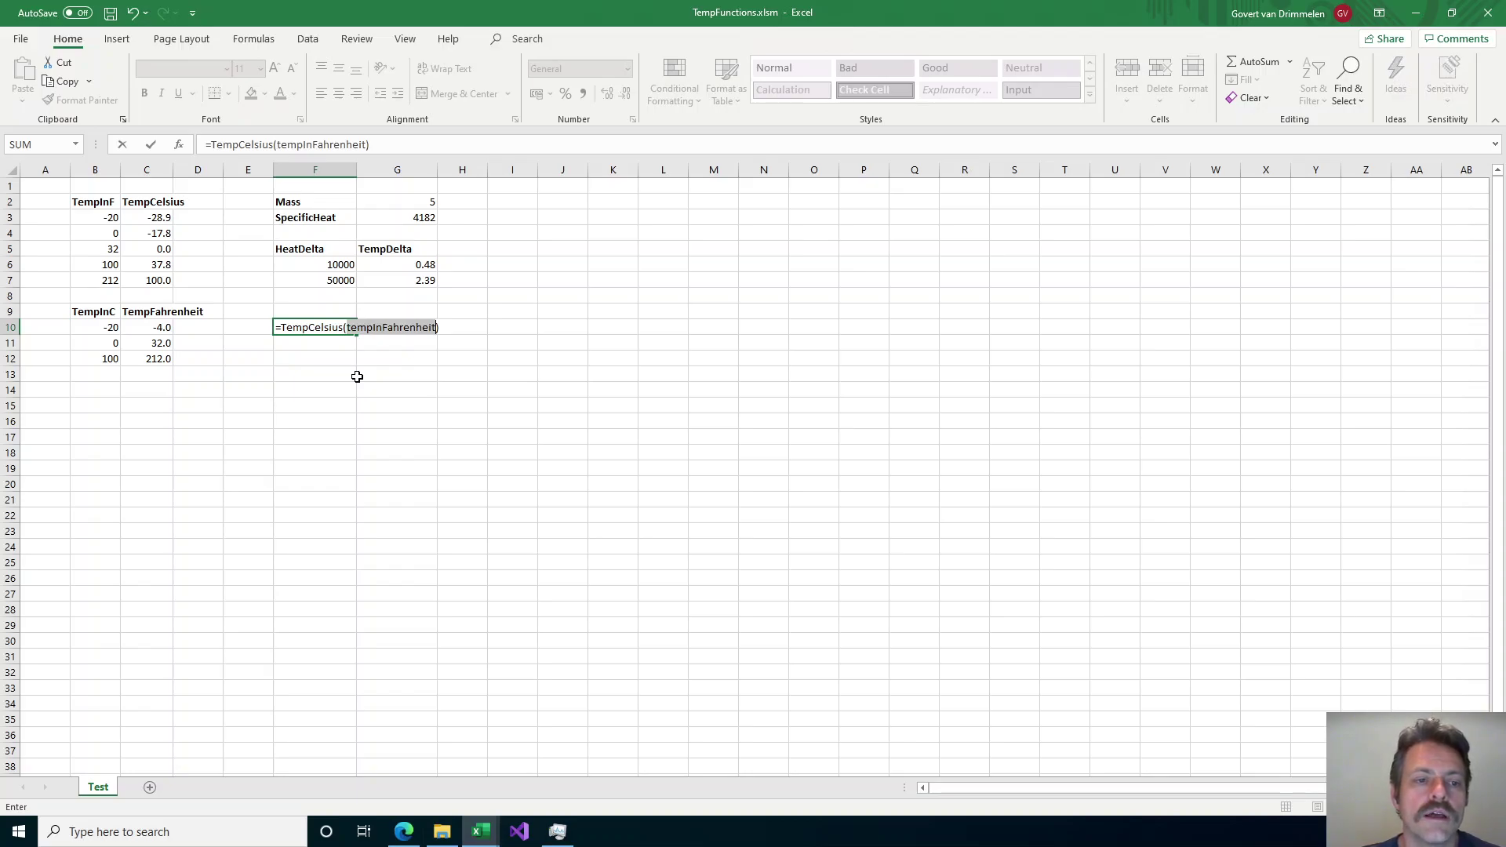
Remove TempCelsius and its argument from the F10 formula and insert the TEXTJOIN function instead.
key(BackSpace)
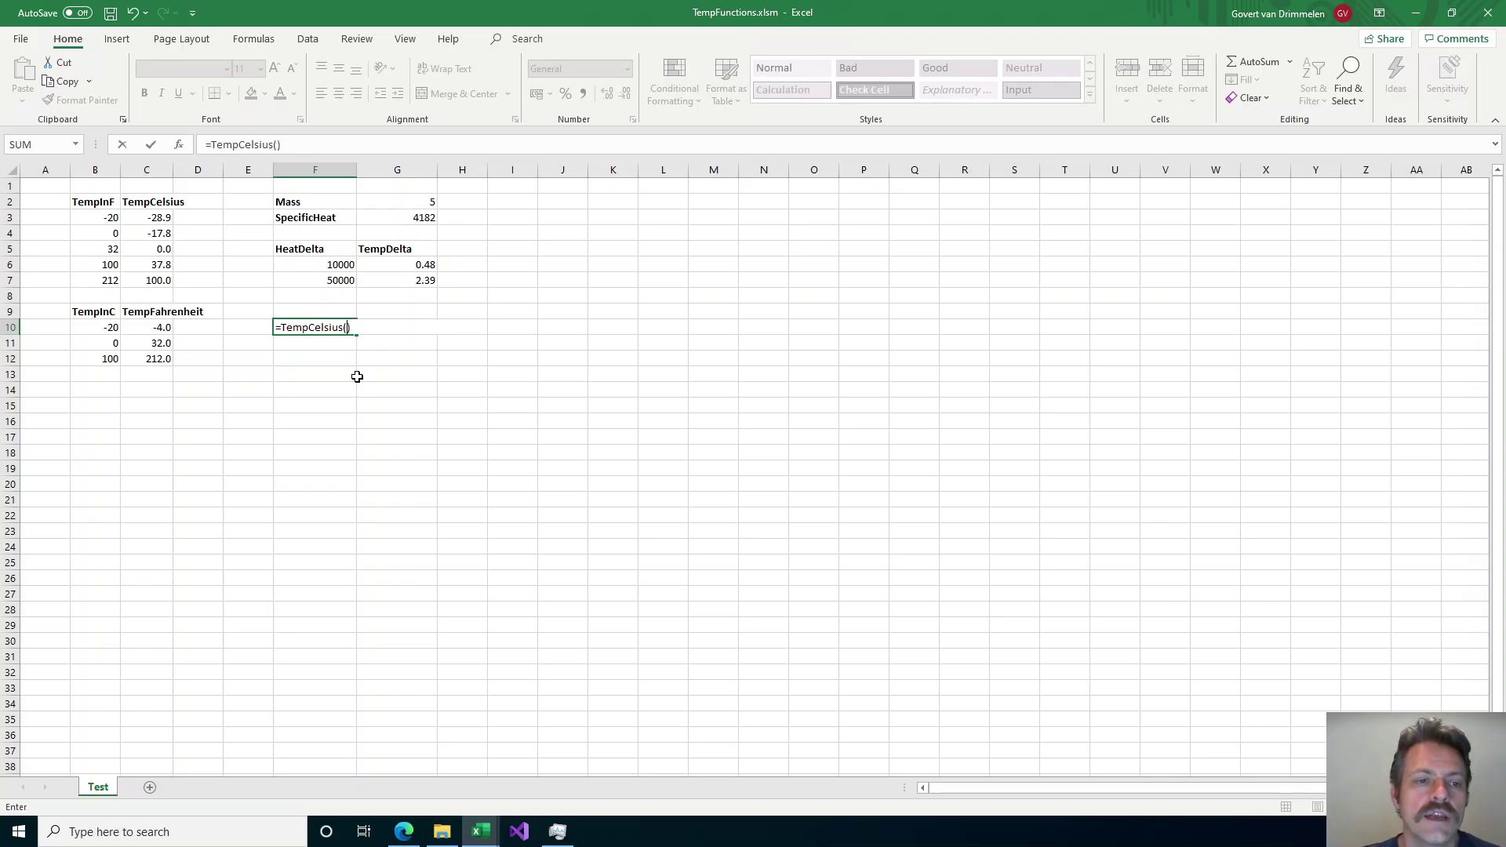
key(BackSpace)
key(BackSpace)
key(BackSpace)
key(BackSpace)
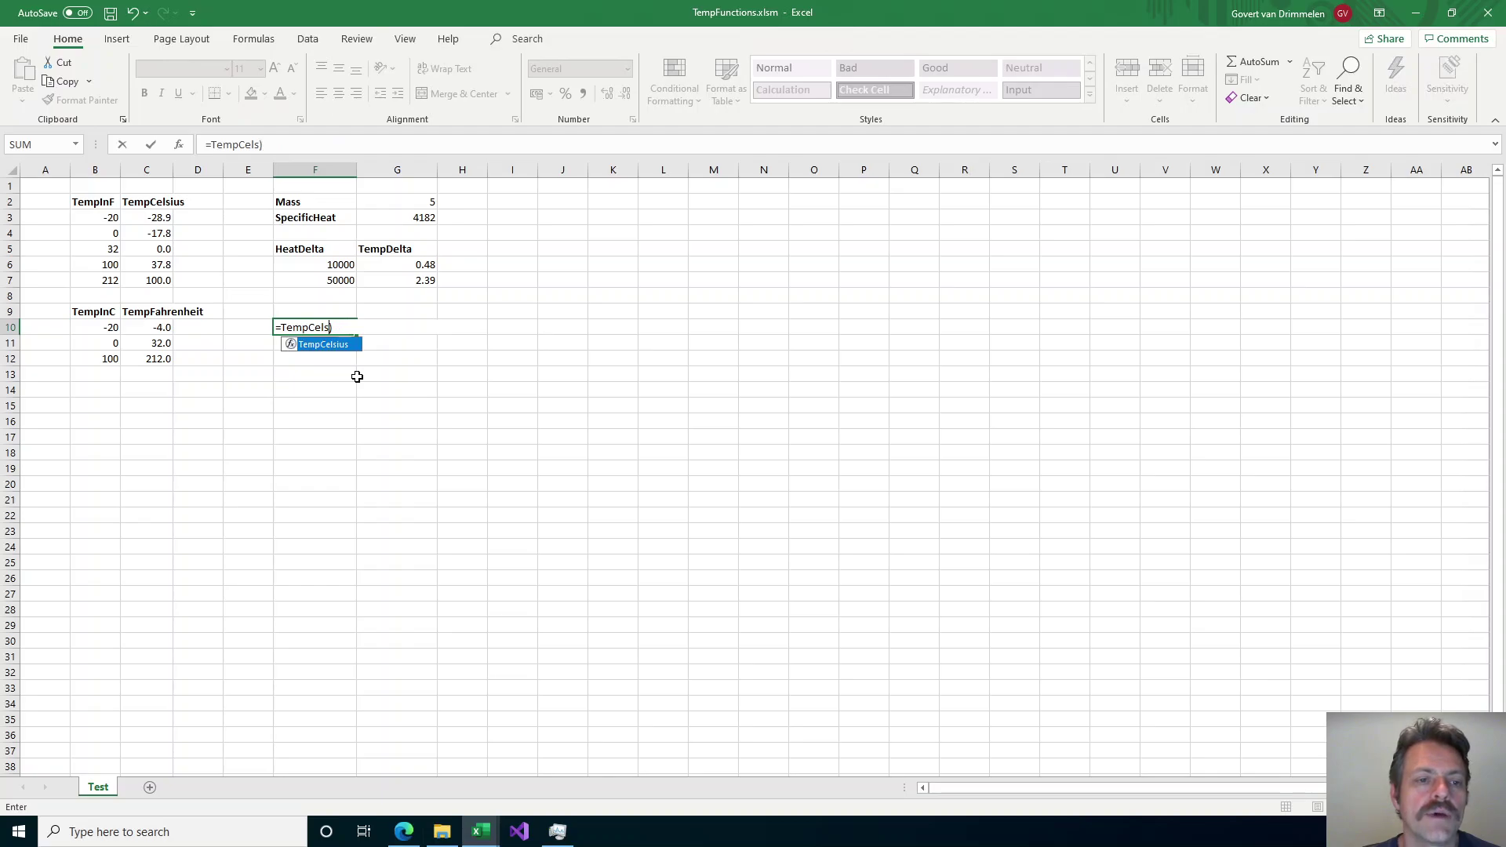
key(BackSpace)
key(BackSpace)
key(BackSpace)
key(BackSpace)
key(BackSpace)
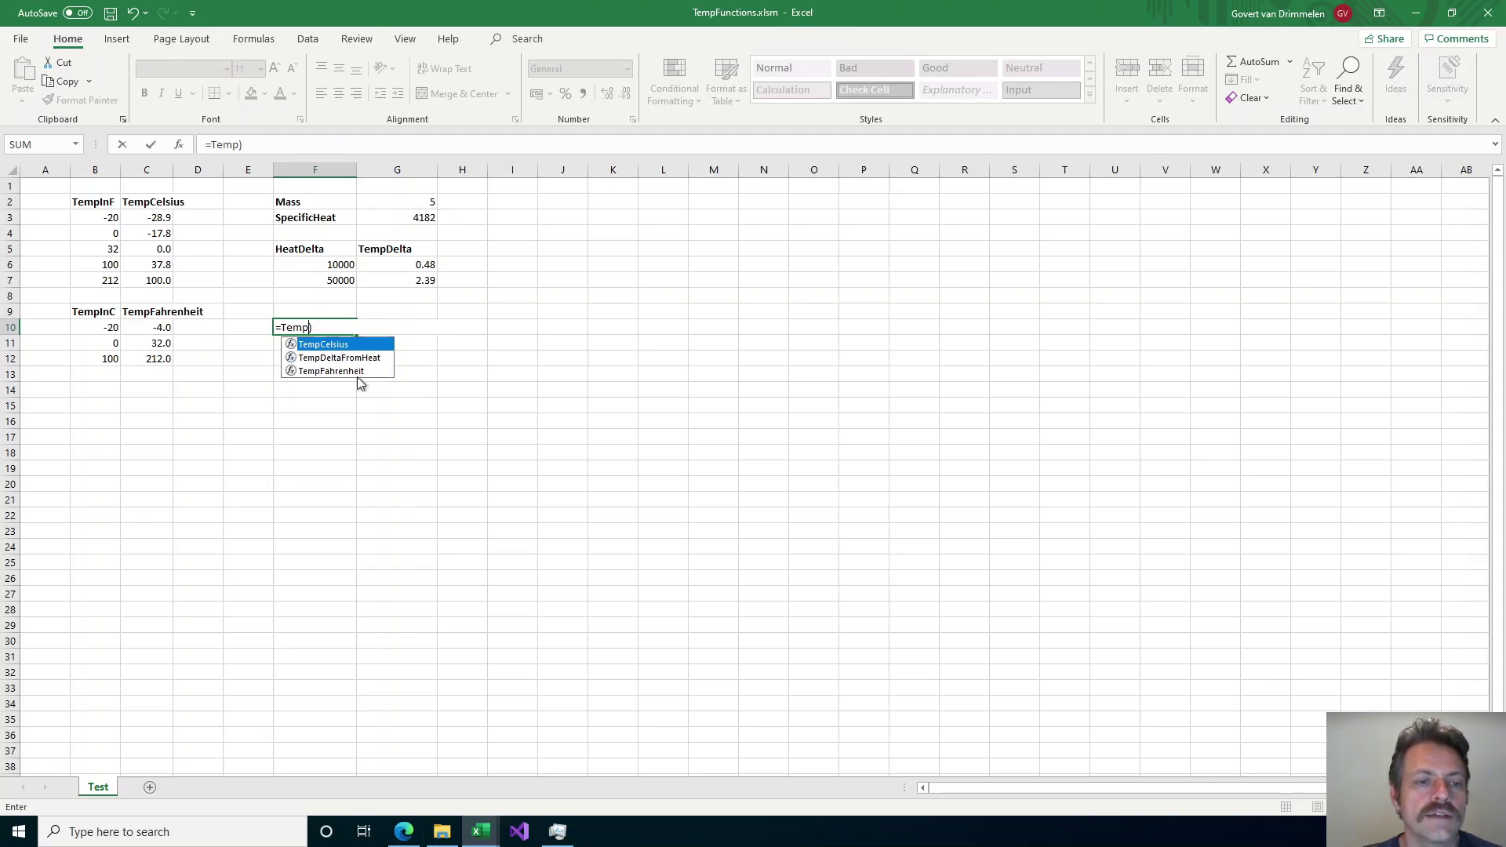
key(BackSpace)
key(BackSpace)
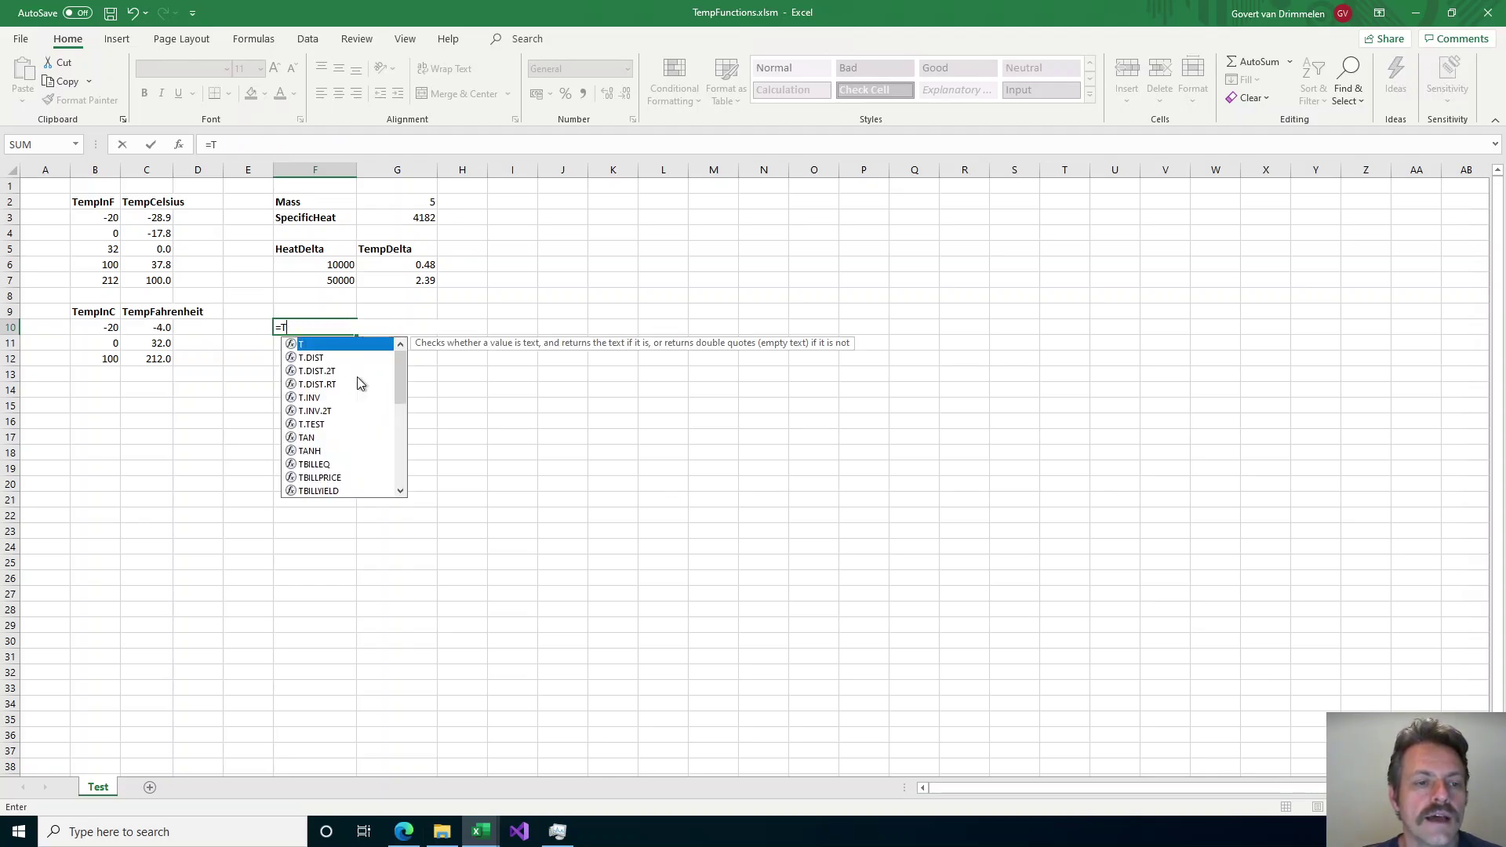
key(BackSpace)
text(Te)
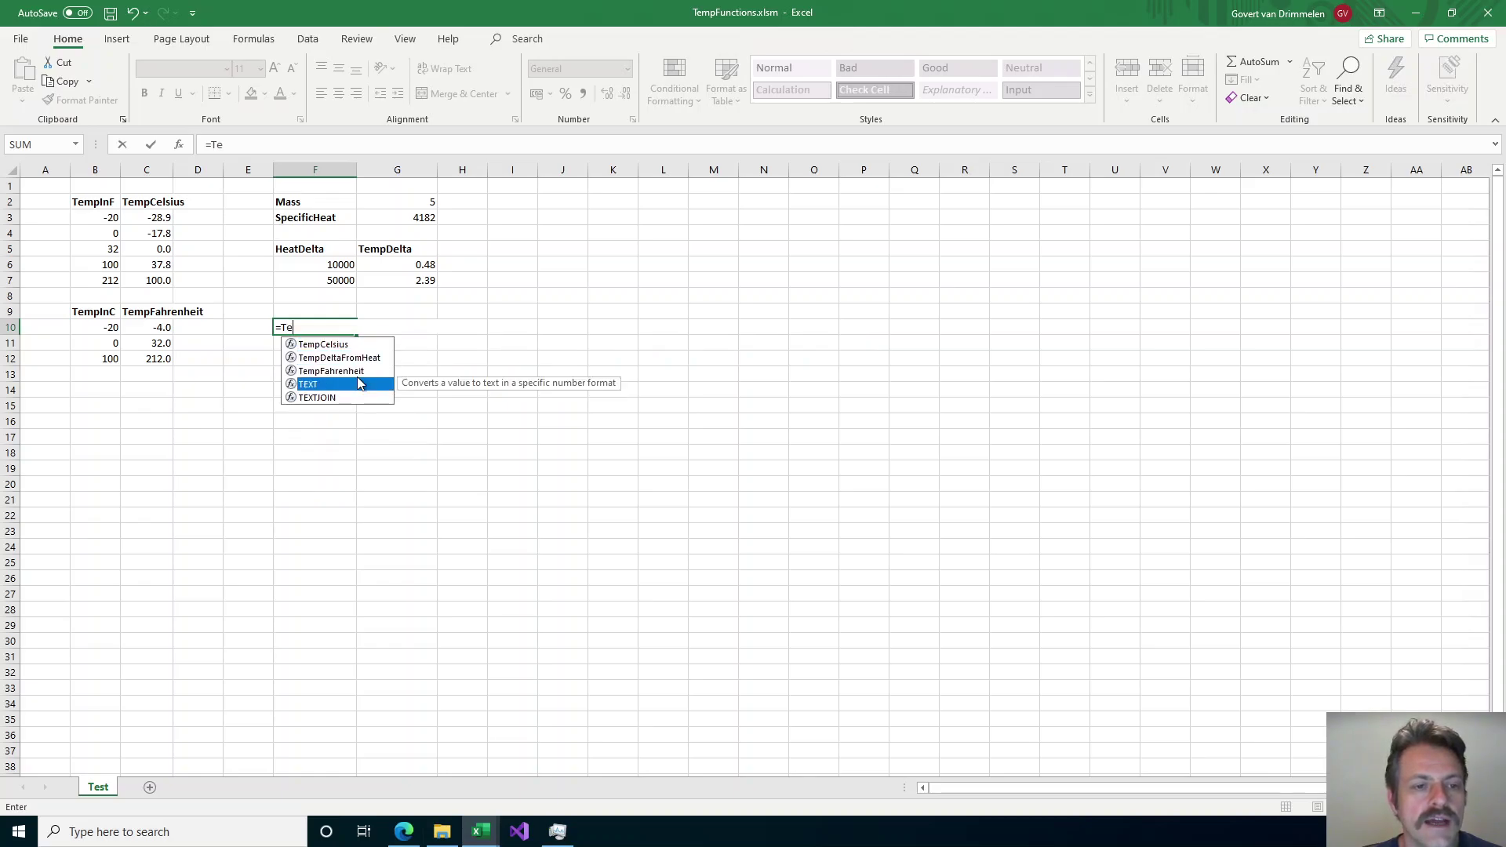
key(Down)
key(Tab)
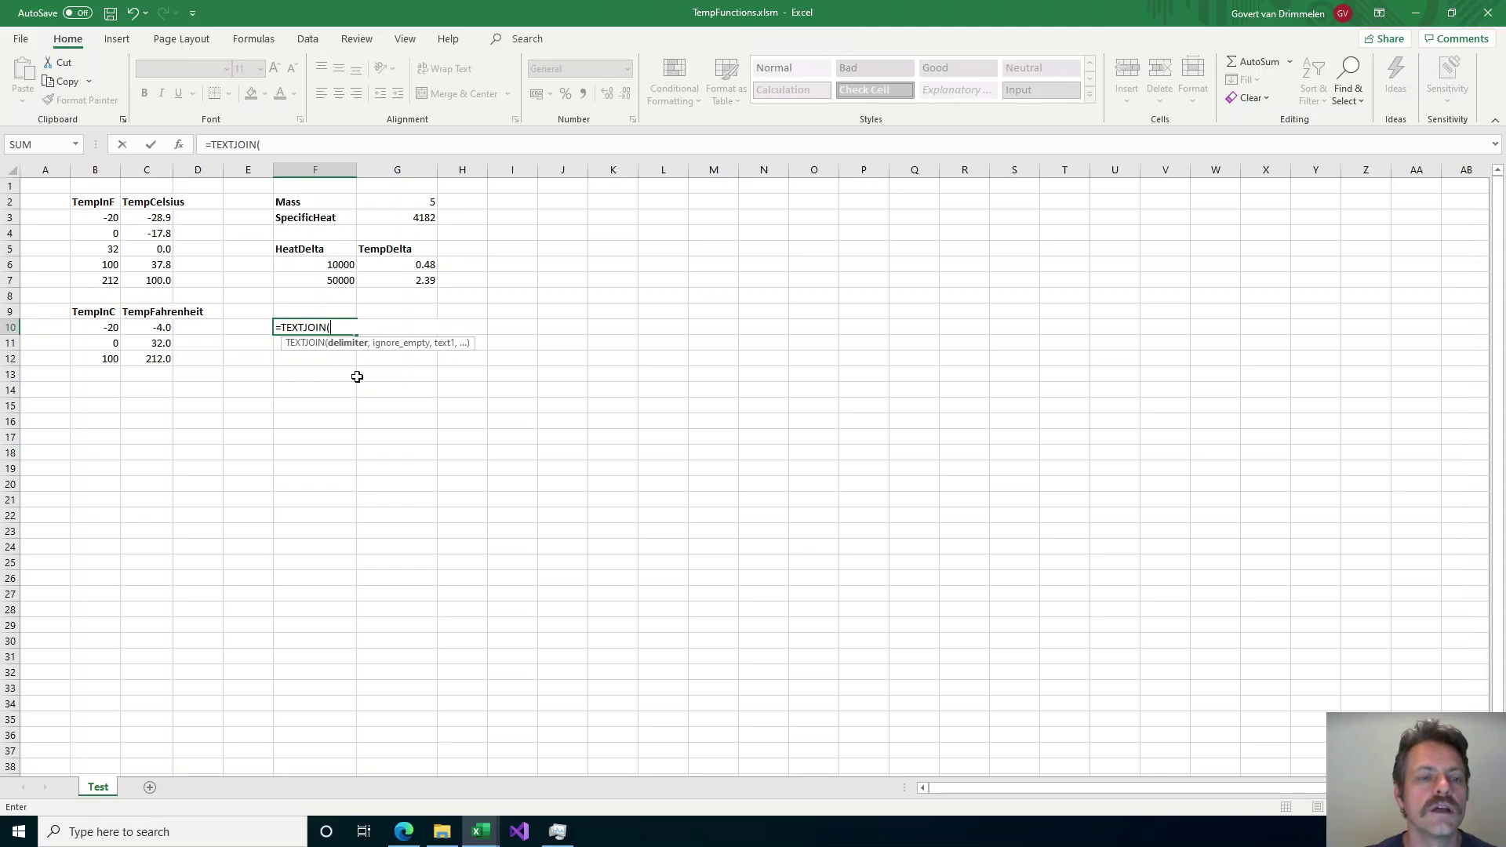
Review the TEXTJOIN function and argument descriptions in the Function Arguments dialog, then cancel the formula.
click(181, 148)
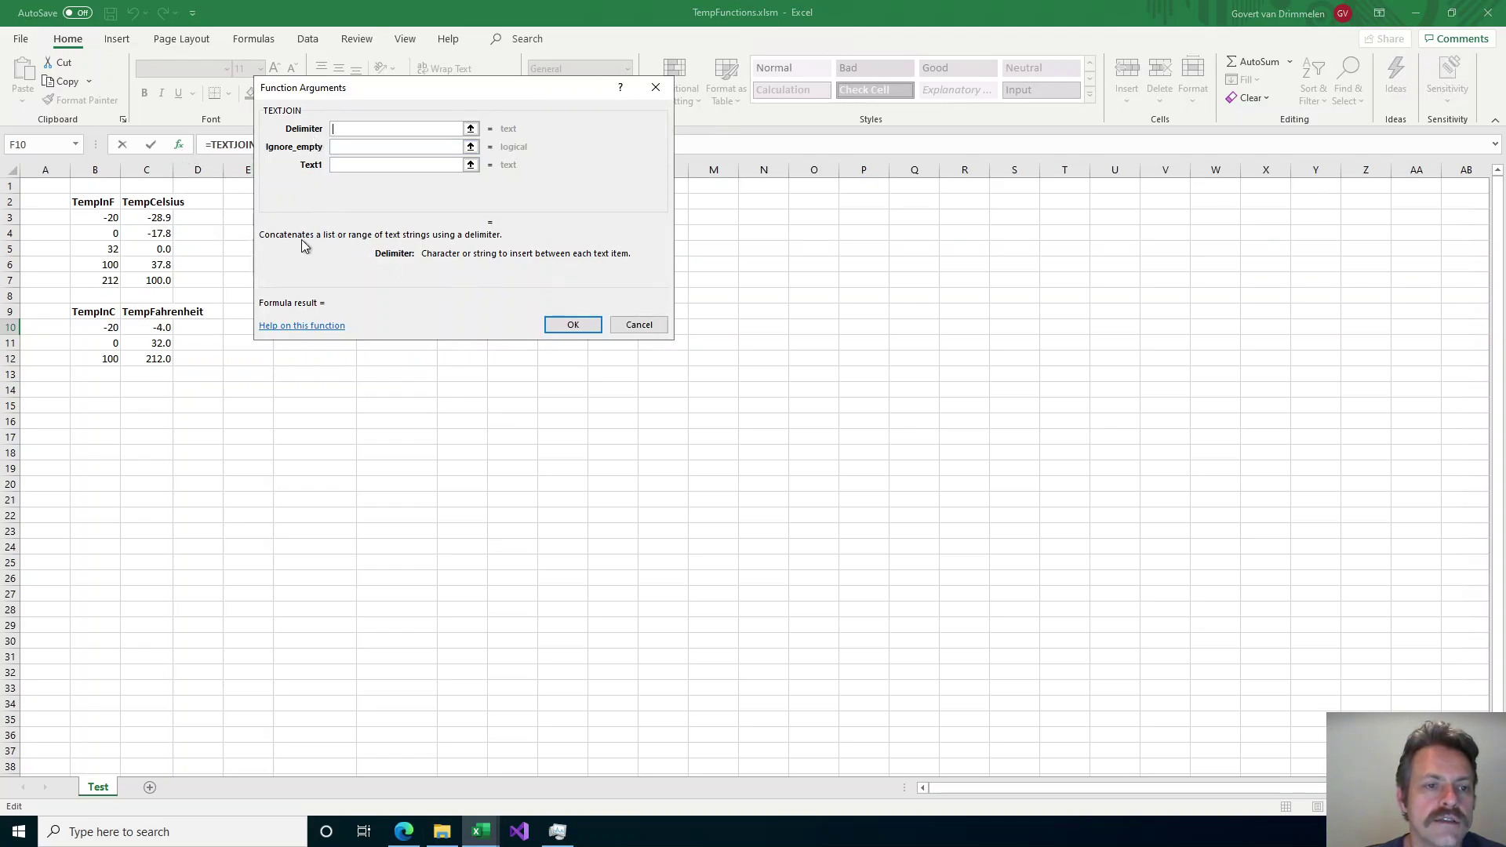
click(336, 146)
click(339, 163)
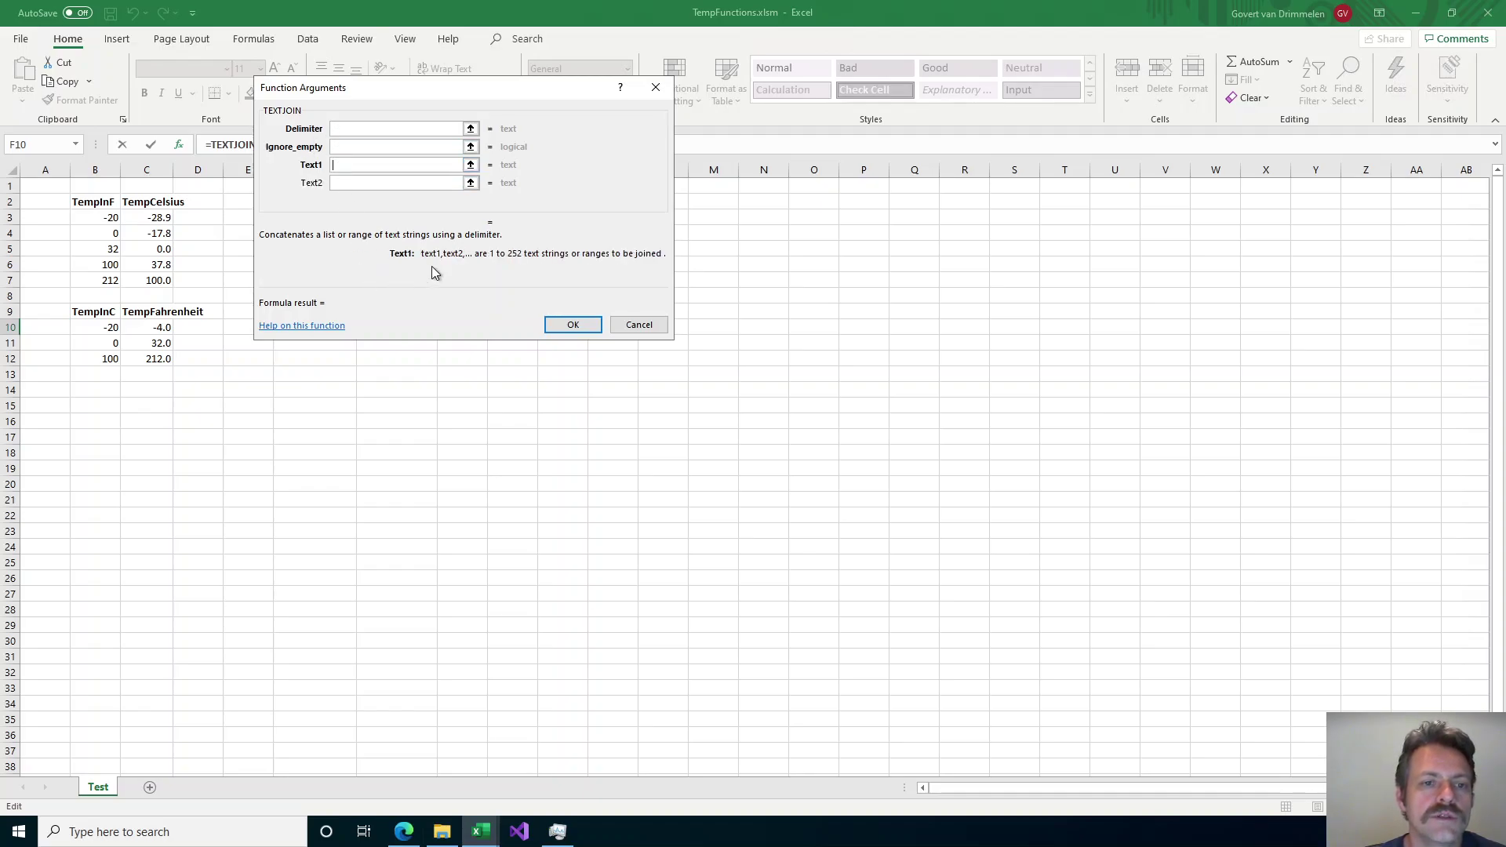
drag(377, 90, 404, 139)
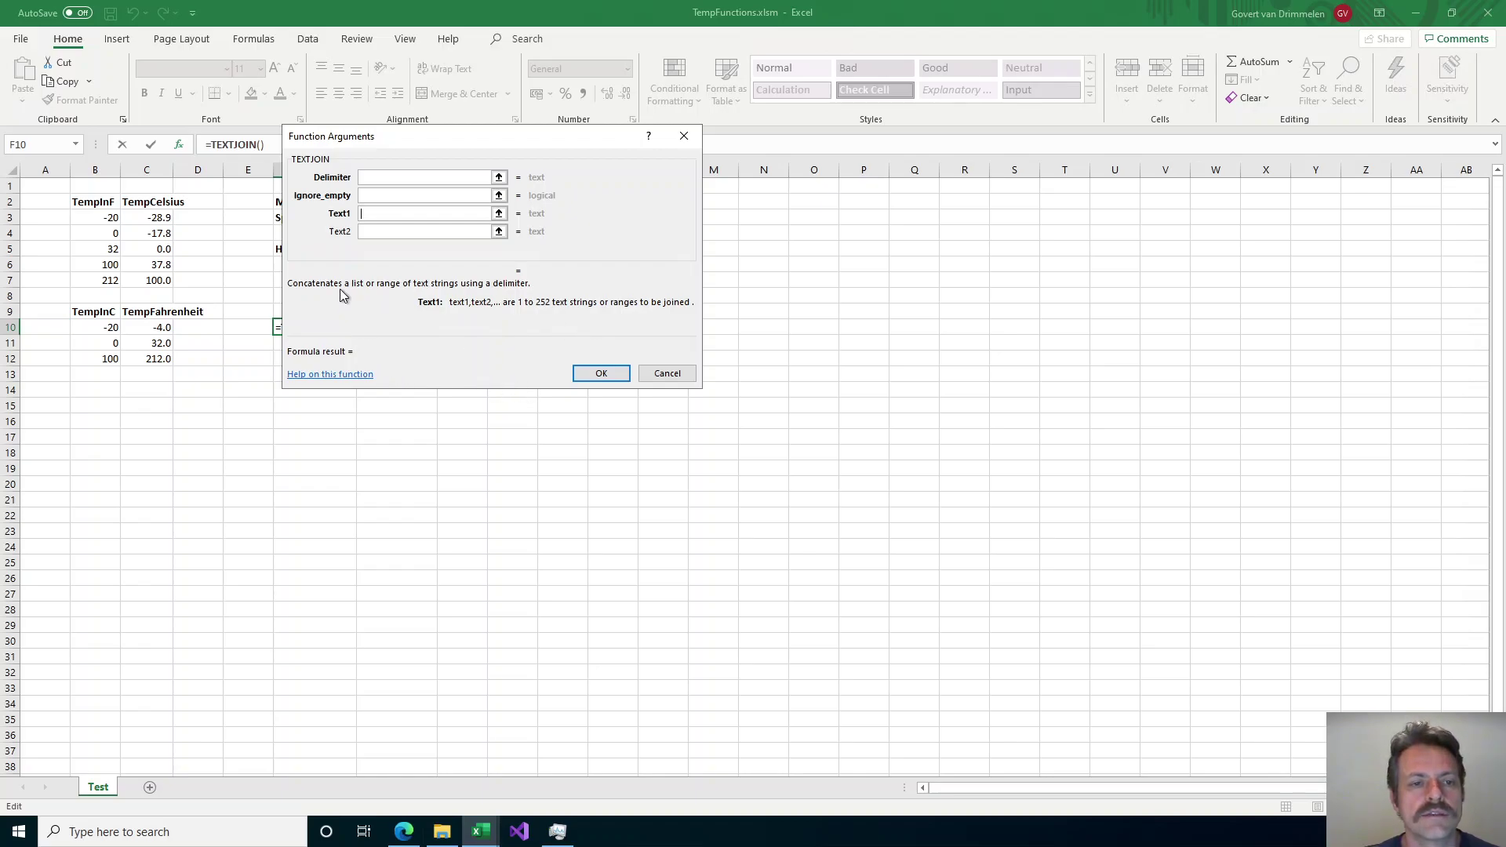
click(665, 374)
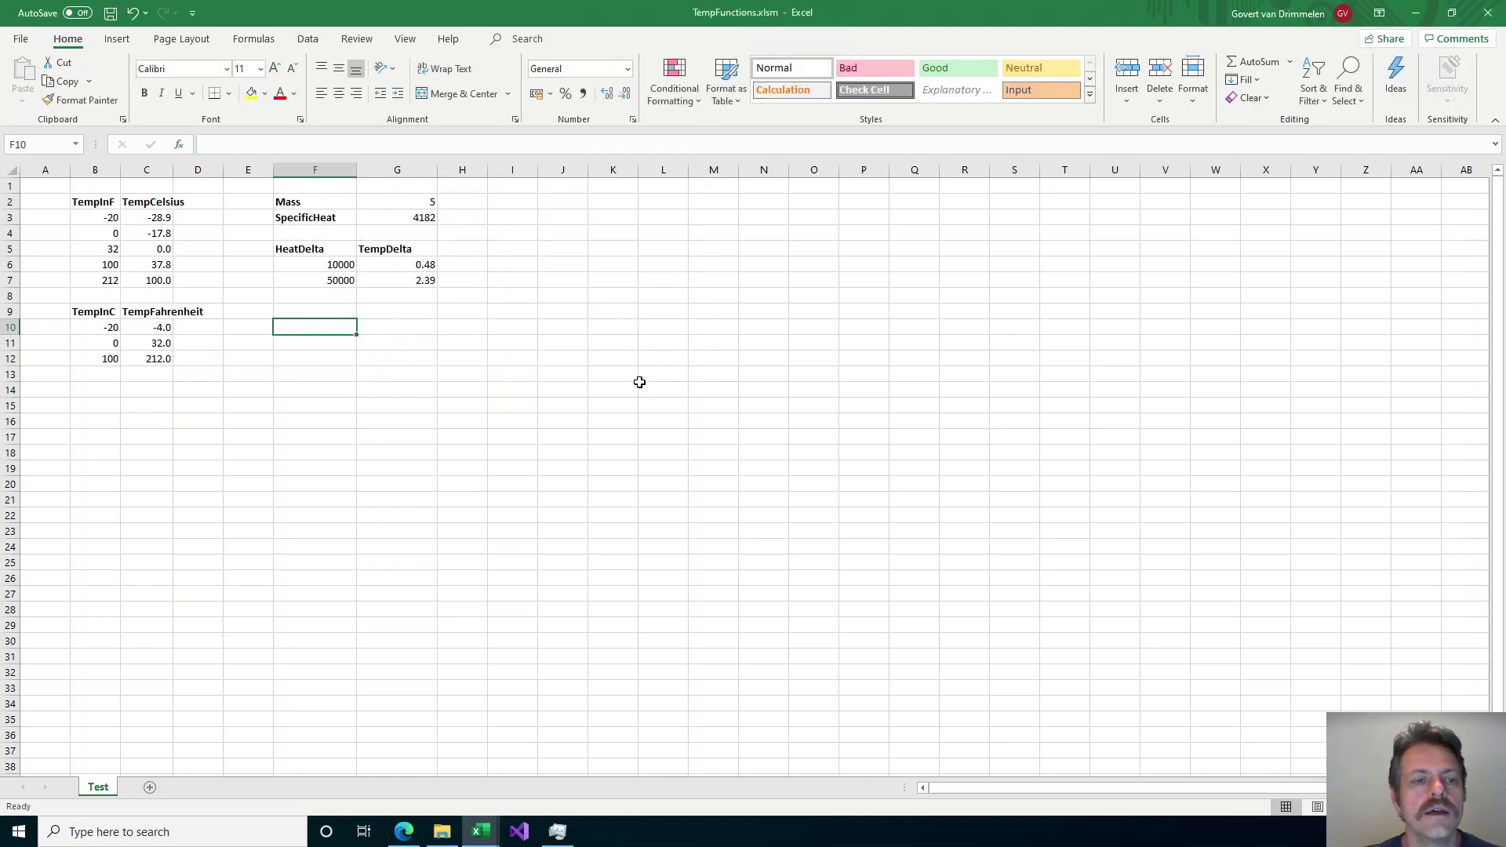
Start a formula with =Te in F10, check the suggested VBA functions for descriptions, and cancel the entry.
text(=Te)
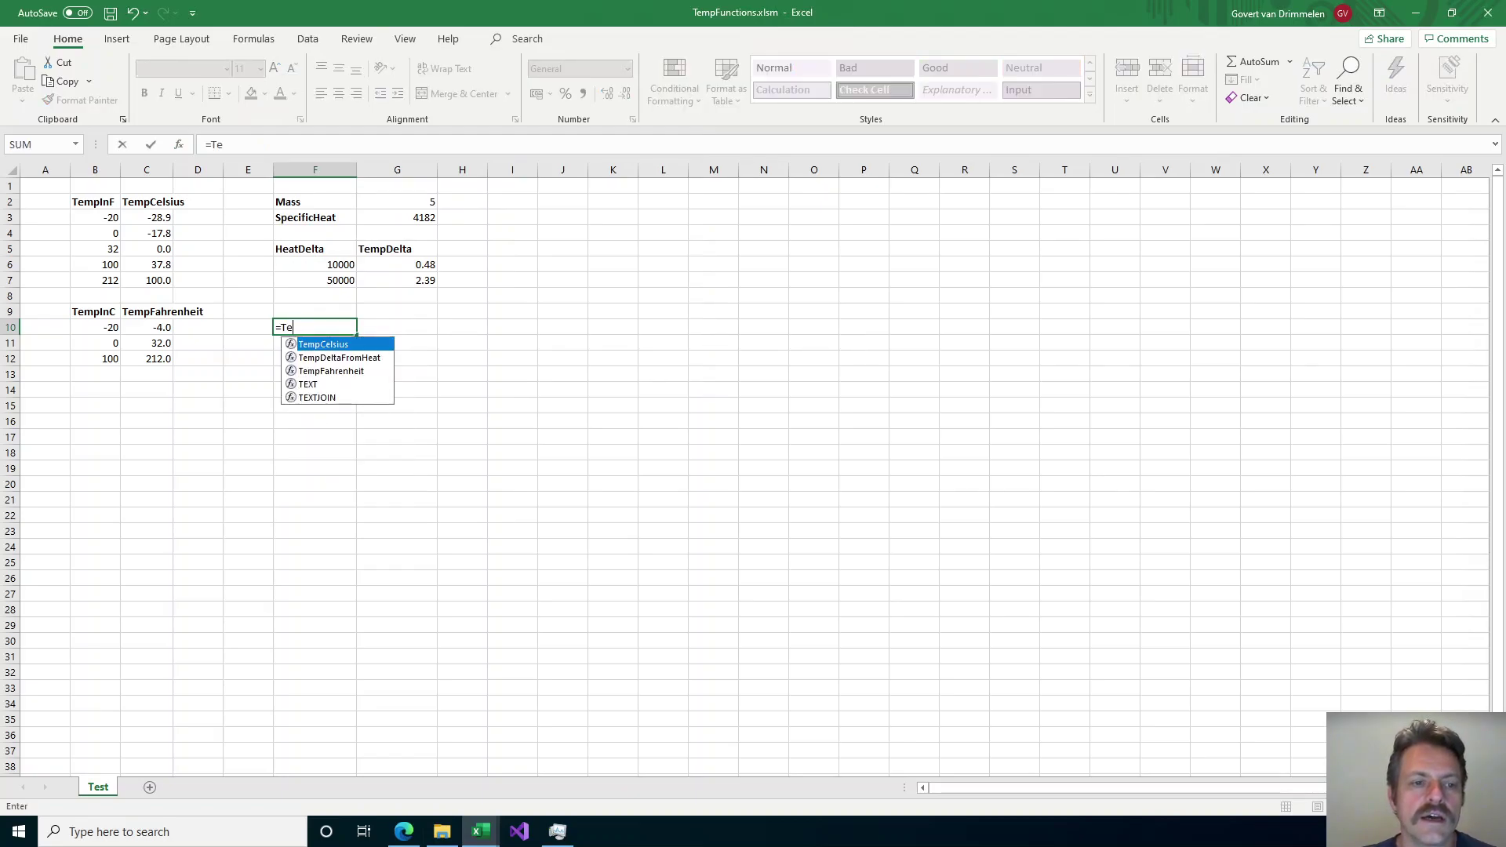
key(Down)
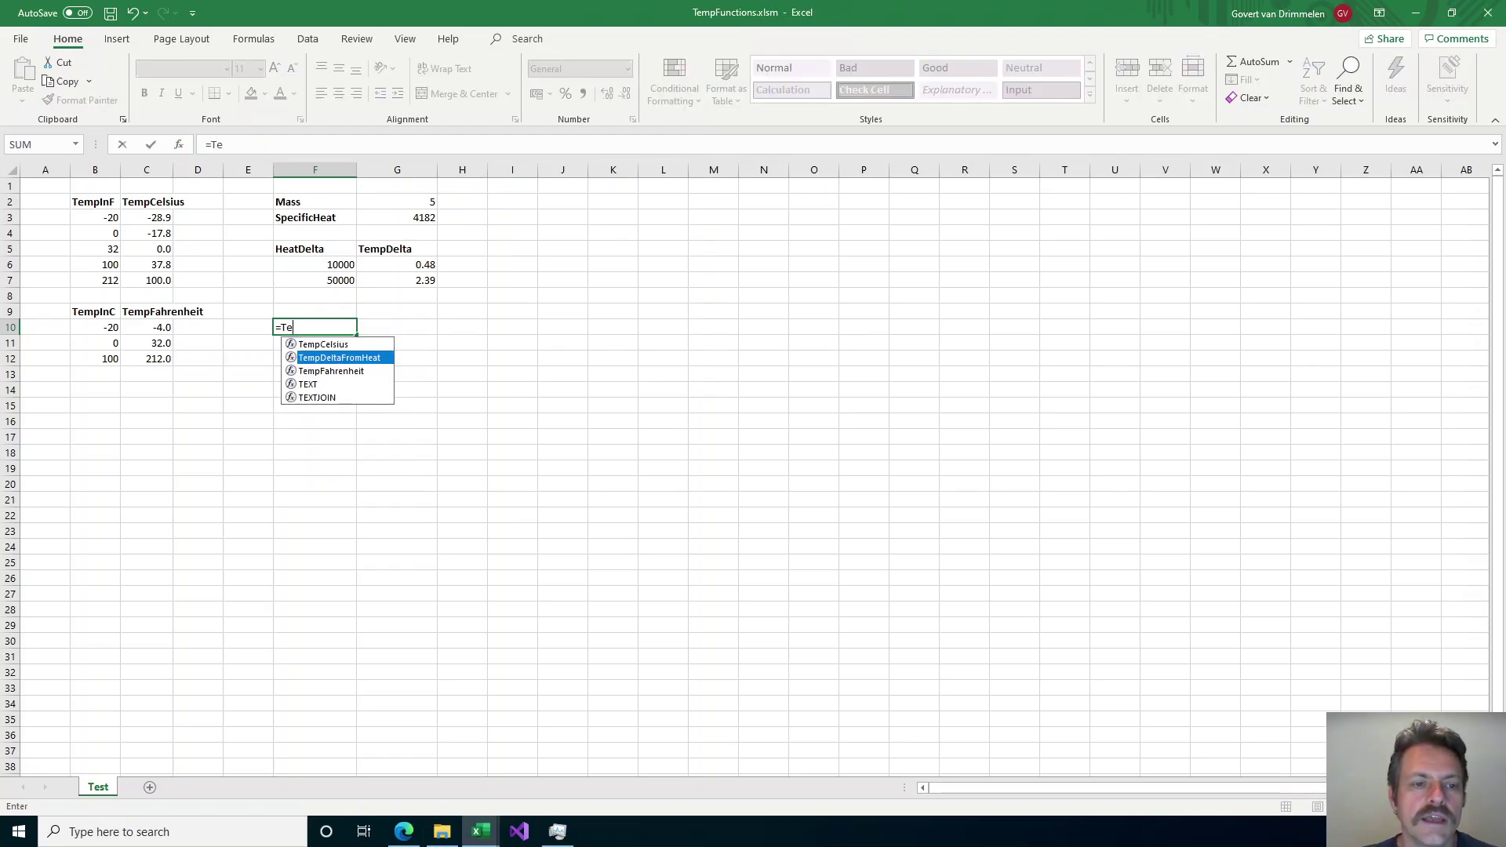
key(Down)
key(Up)
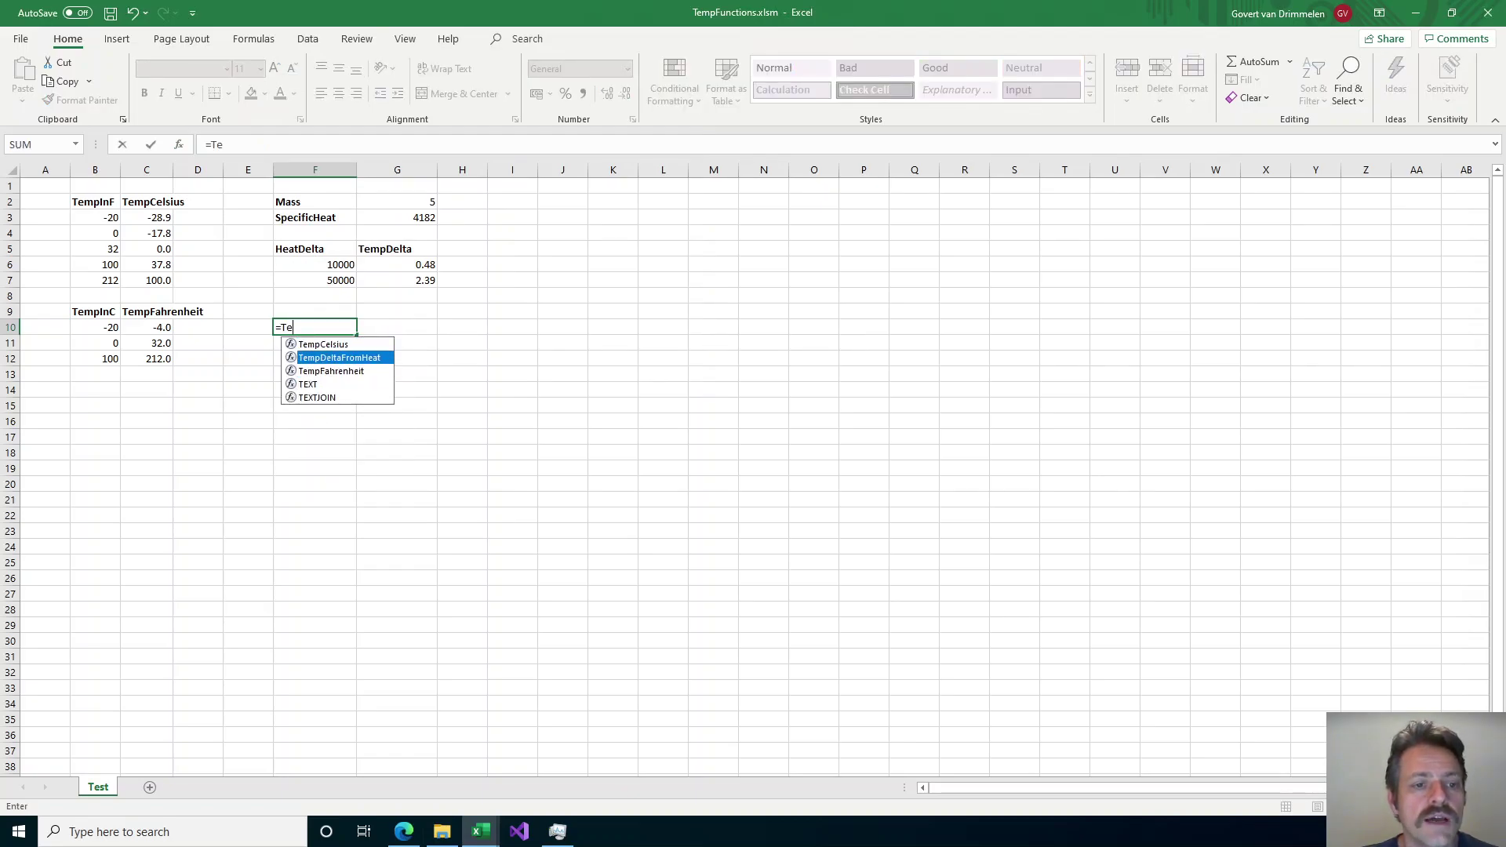
key(Up)
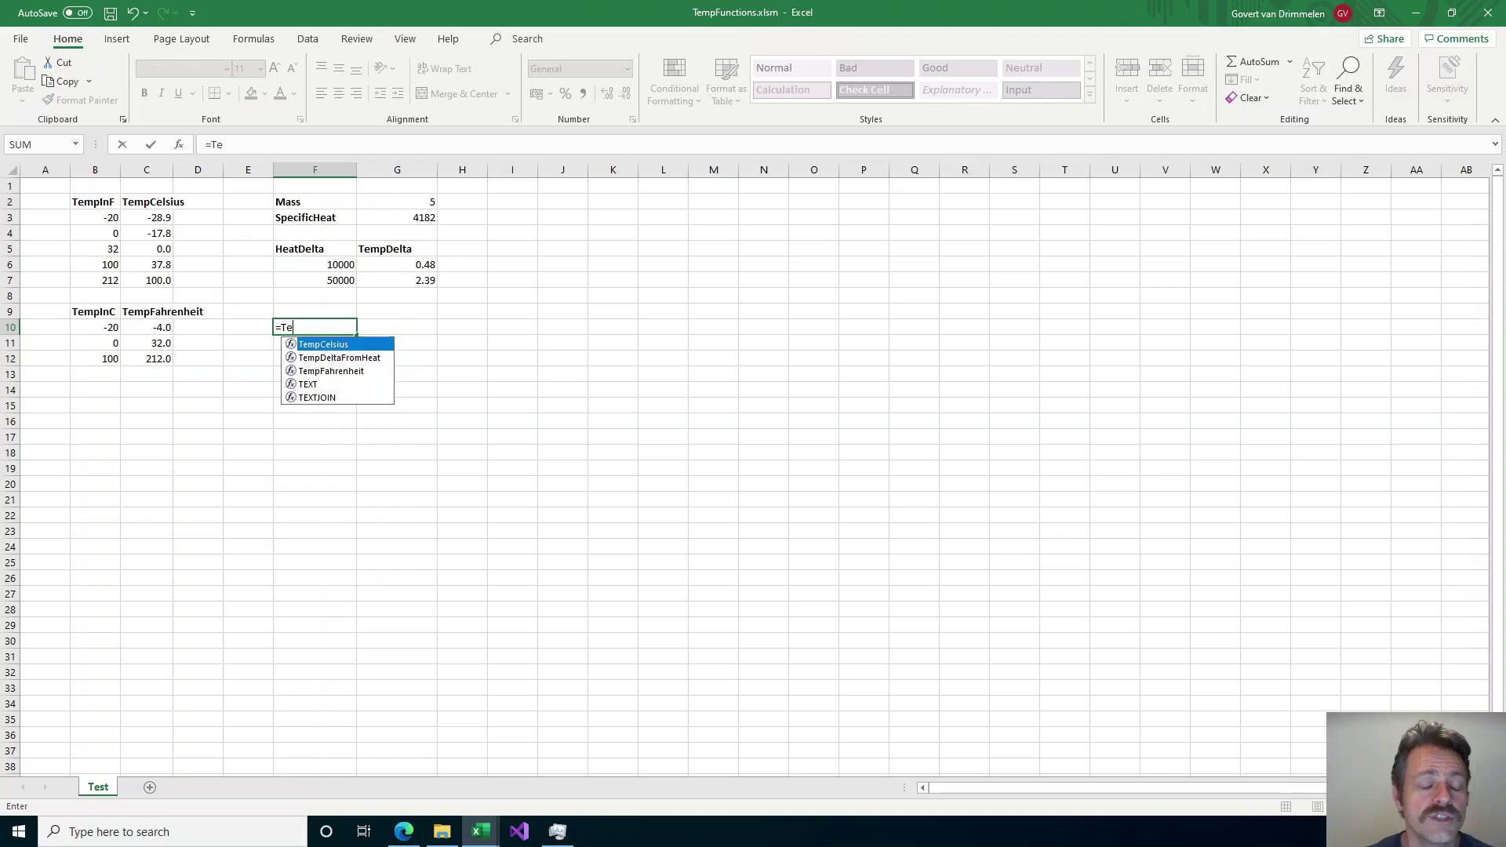
key(Escape)
key(Escape)
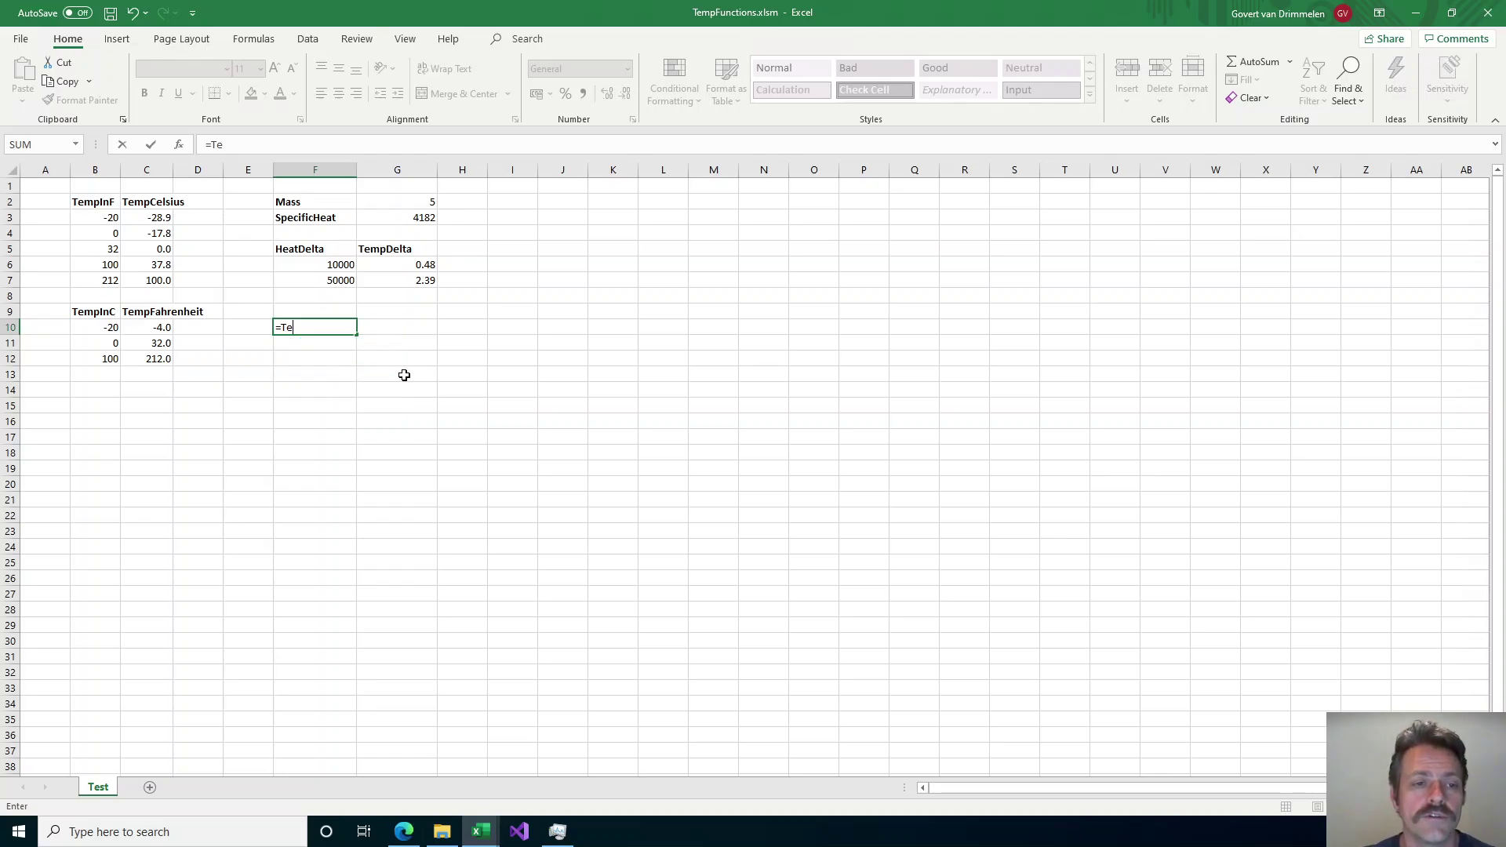
Switch to the browser, review the Excel-DNA IntelliSense repository's readme example, and open the v1.4.1 release's downloadable assets.
drag(551, 22, 764, 109)
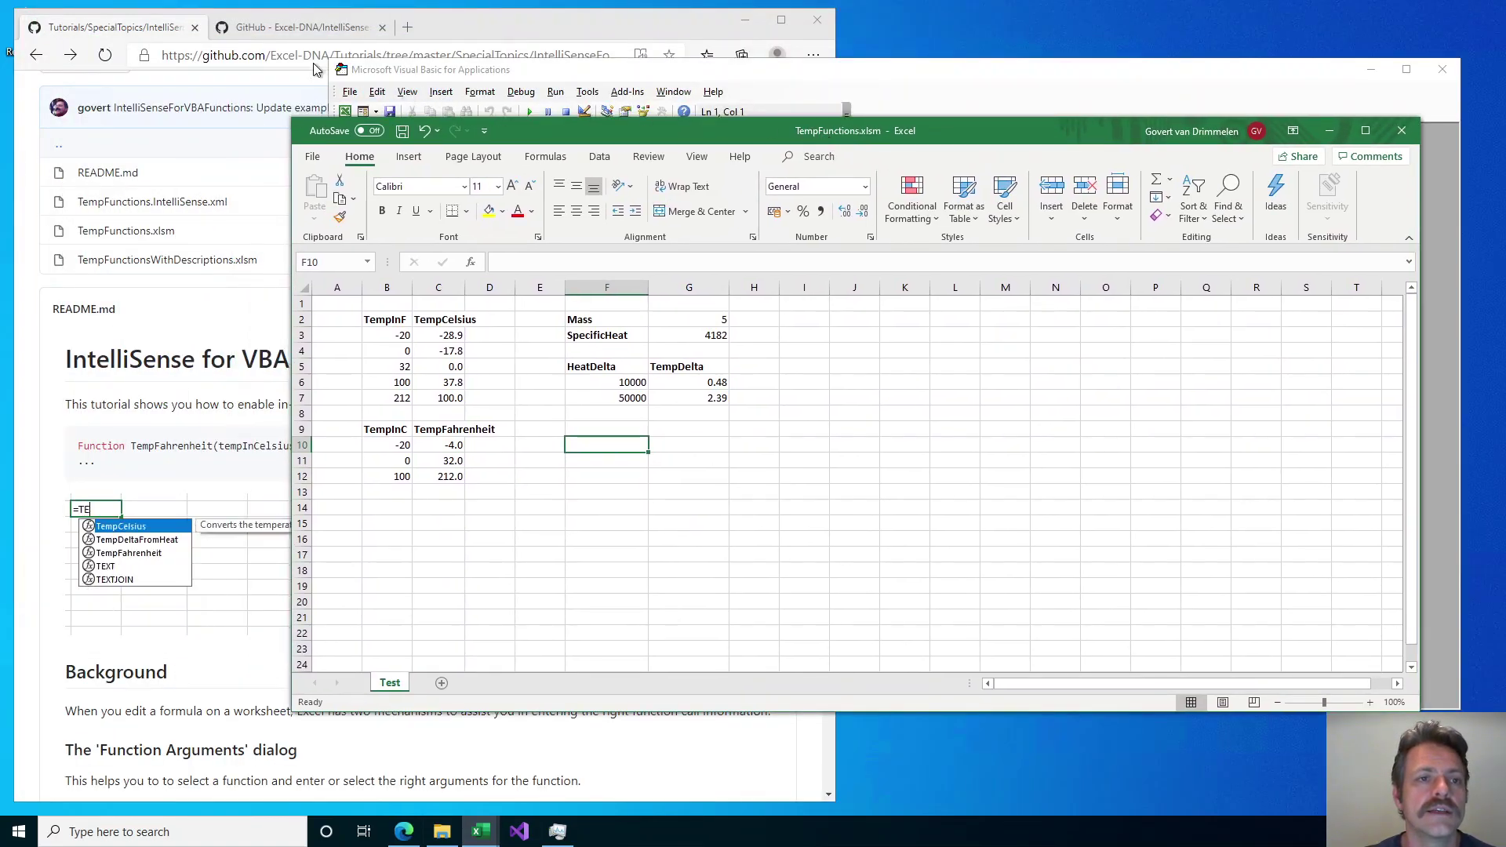
click(303, 29)
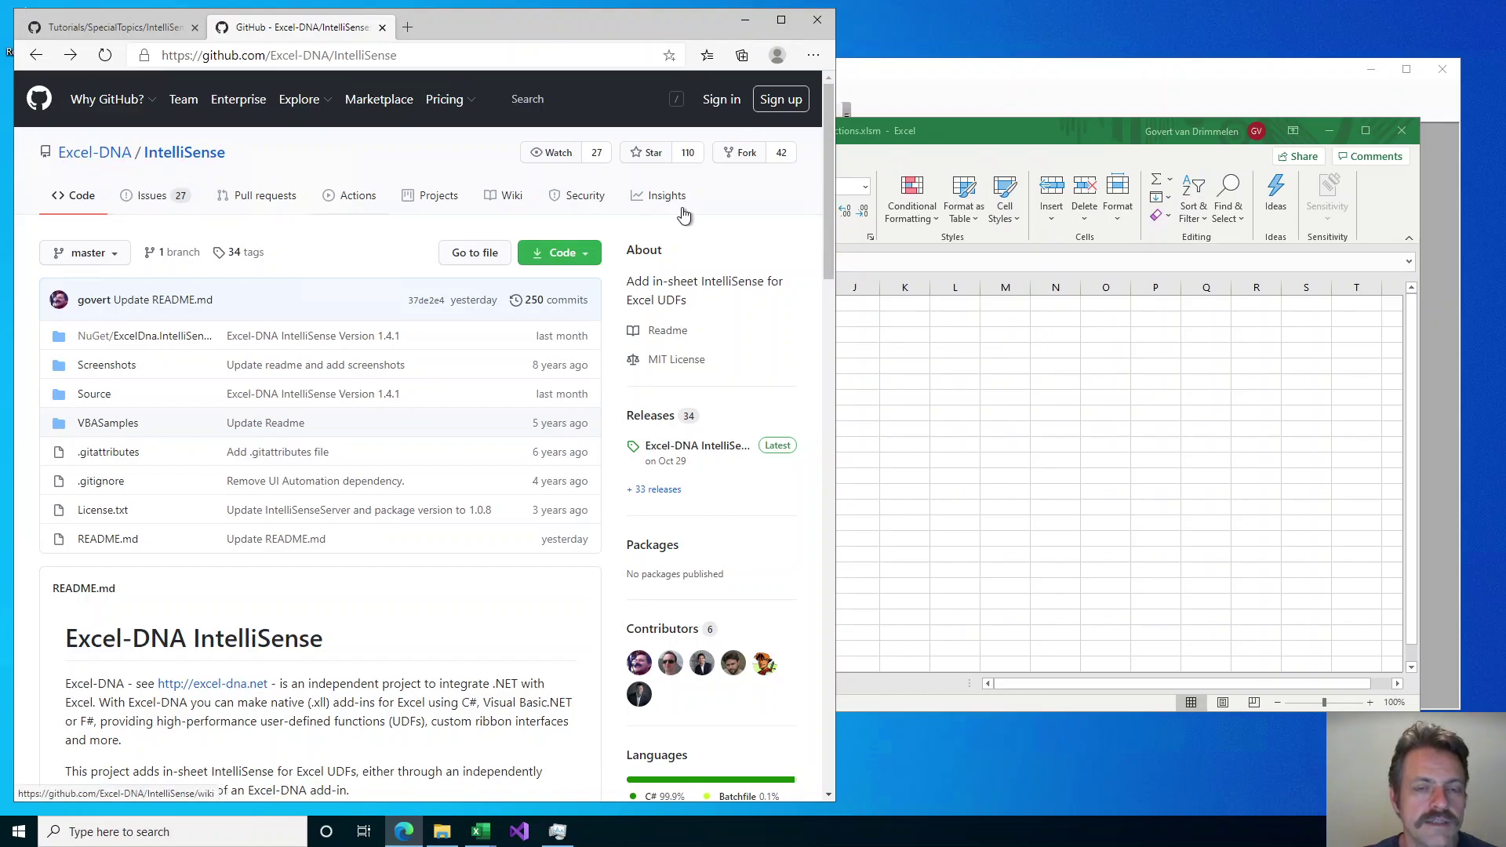
drag(830, 182, 834, 410)
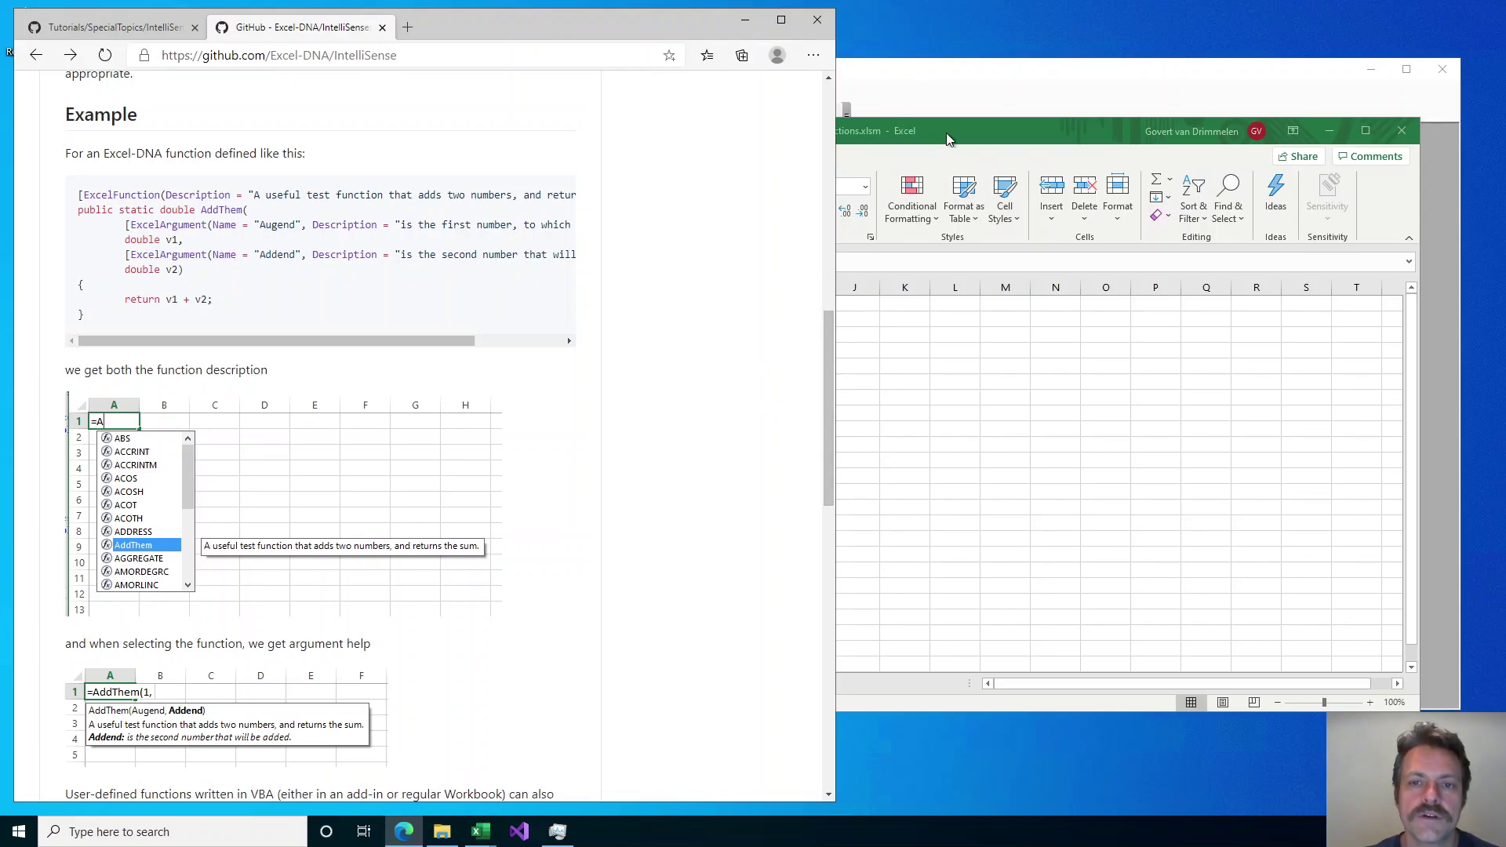
drag(831, 369, 831, 125)
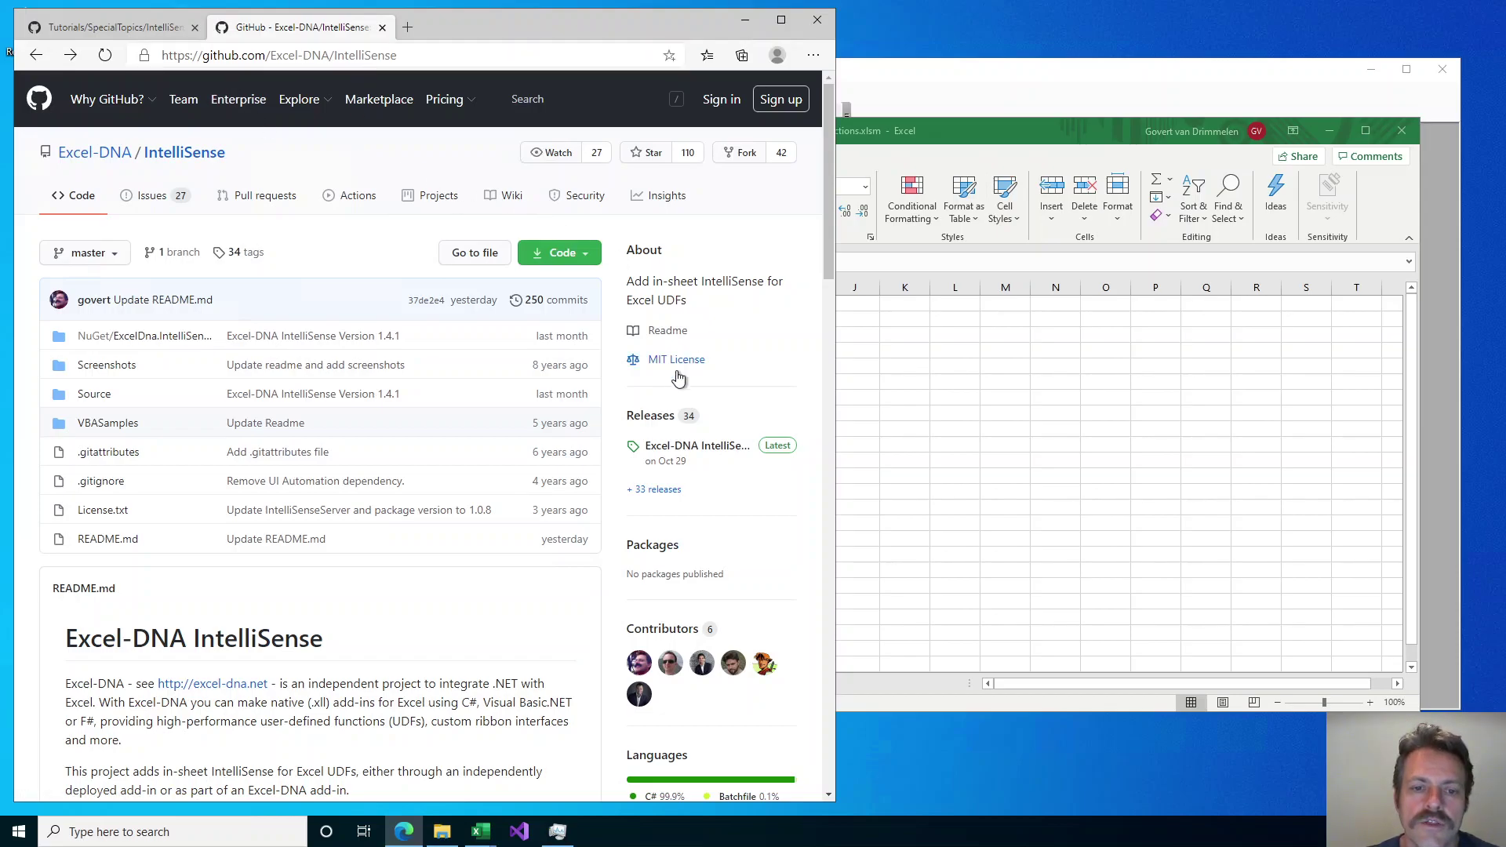
click(655, 422)
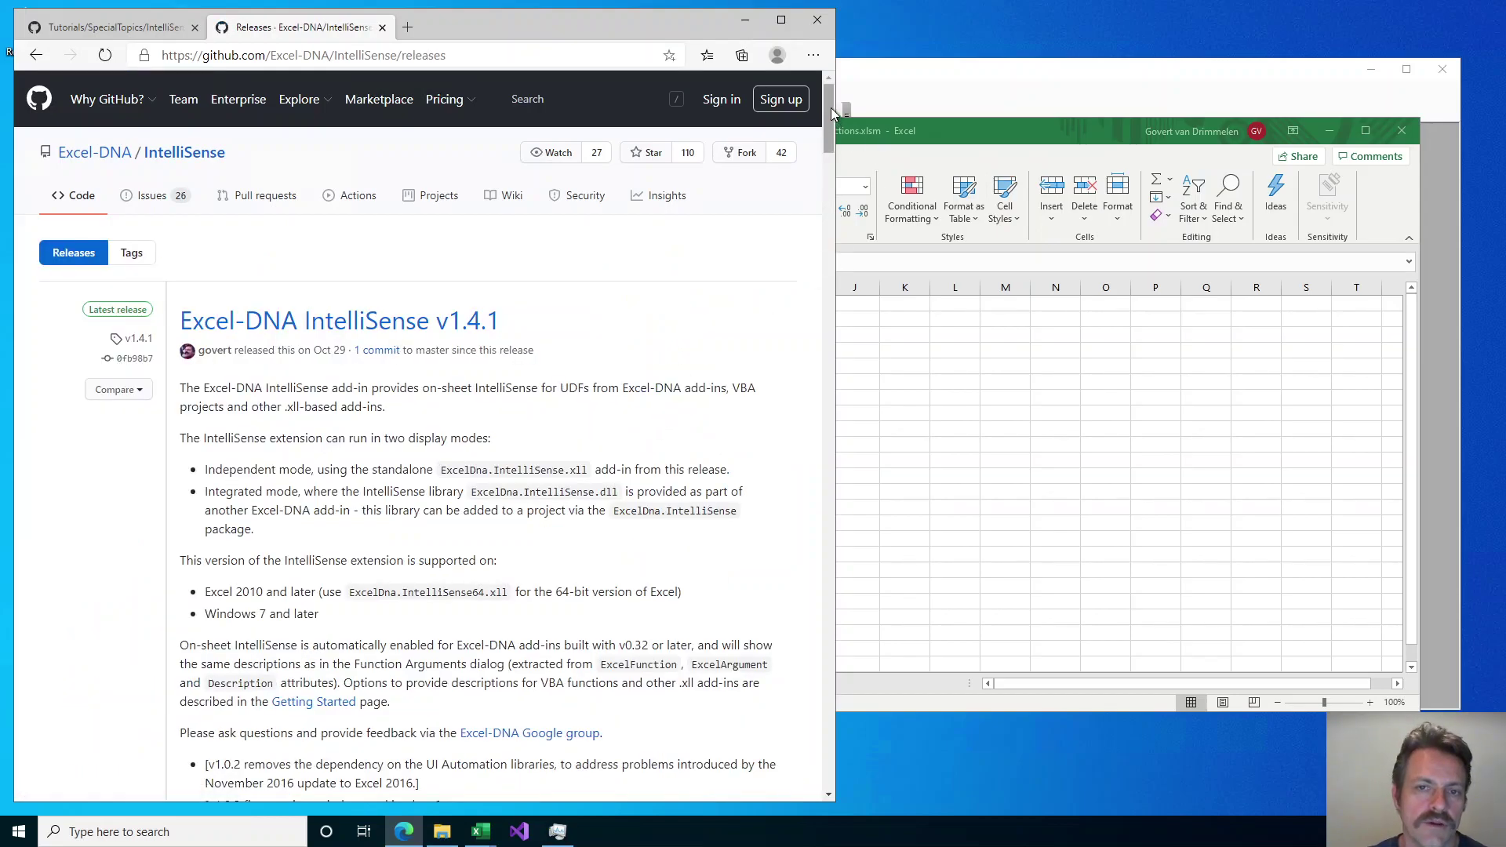
drag(833, 113, 832, 171)
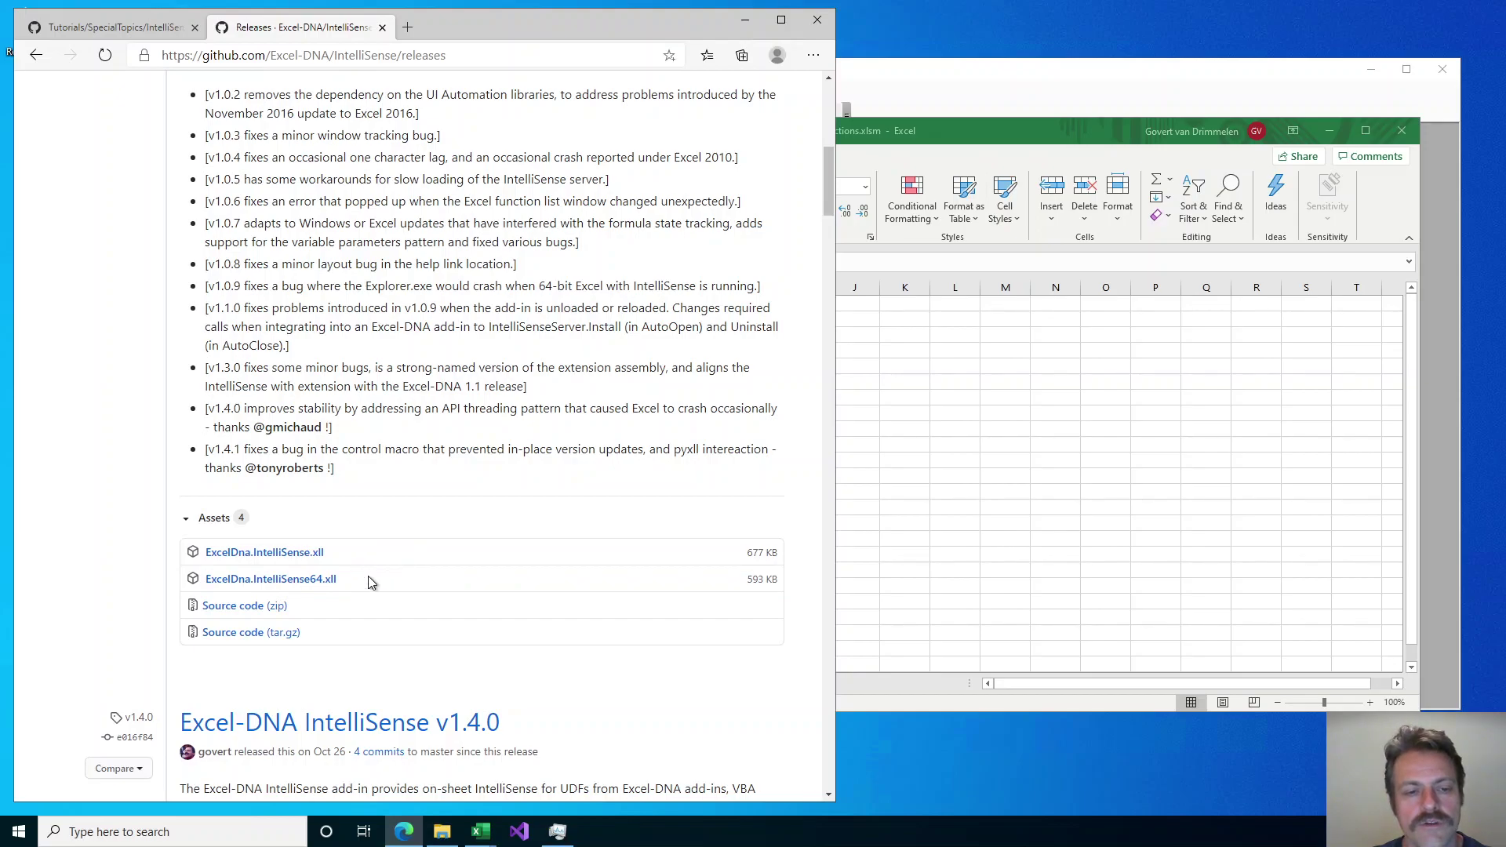
Switch to Excel and check in the About Excel information whether it is the 32-bit or 64-bit version.
click(928, 130)
click(312, 157)
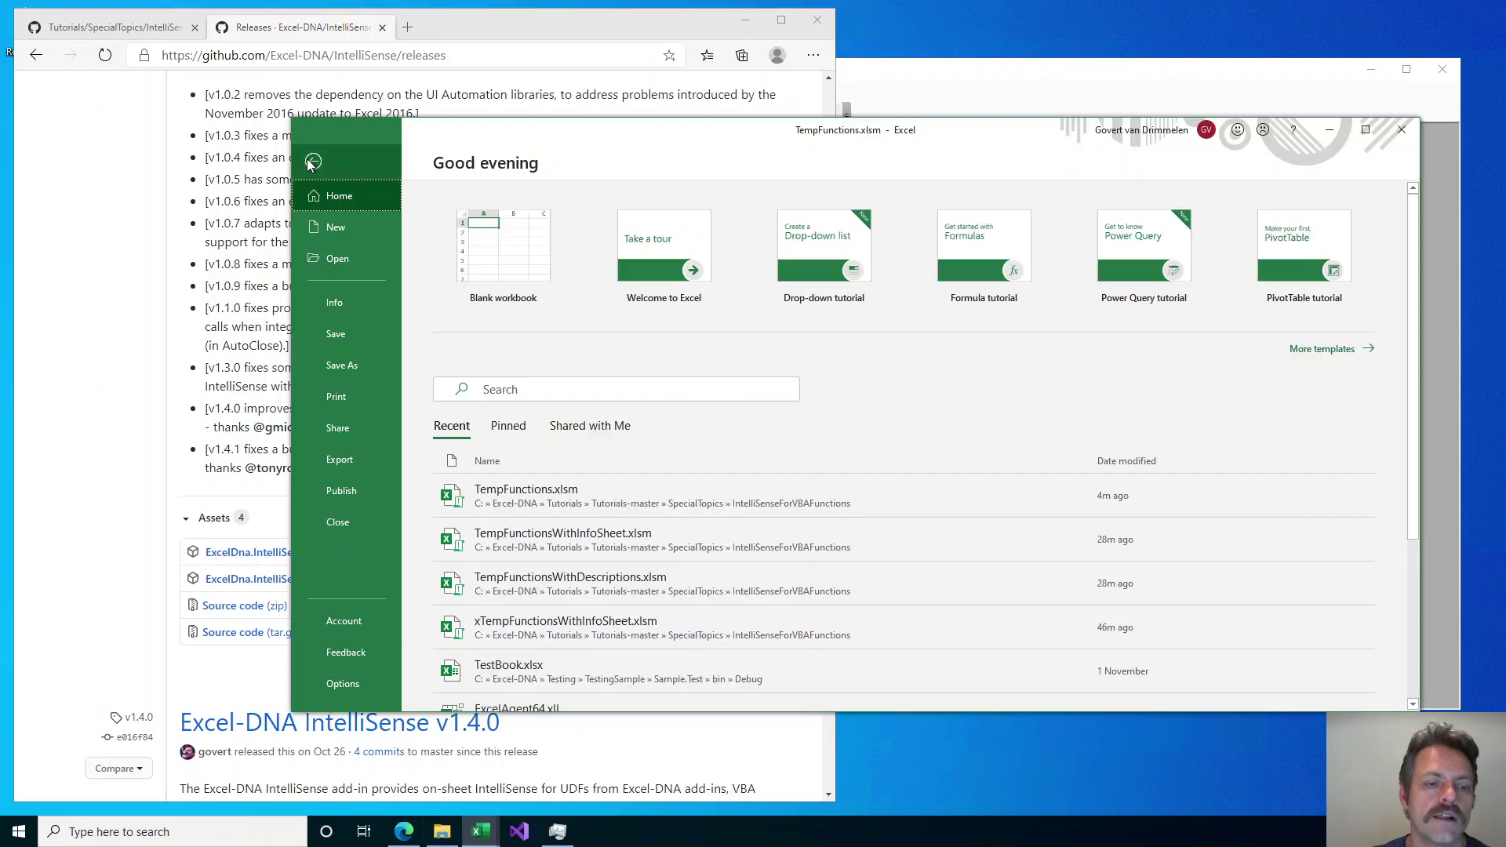
click(339, 628)
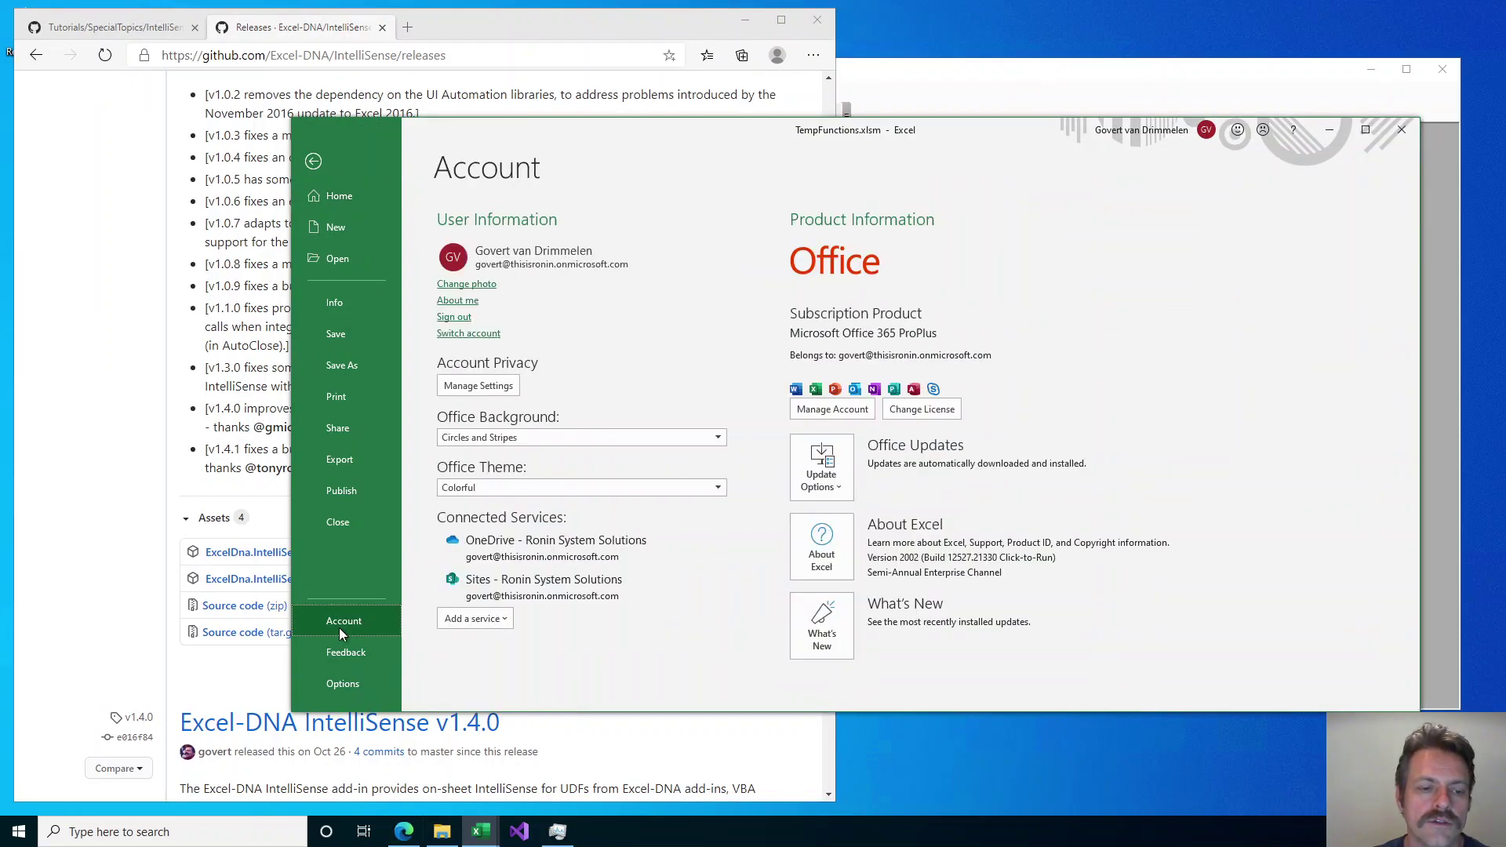
click(818, 562)
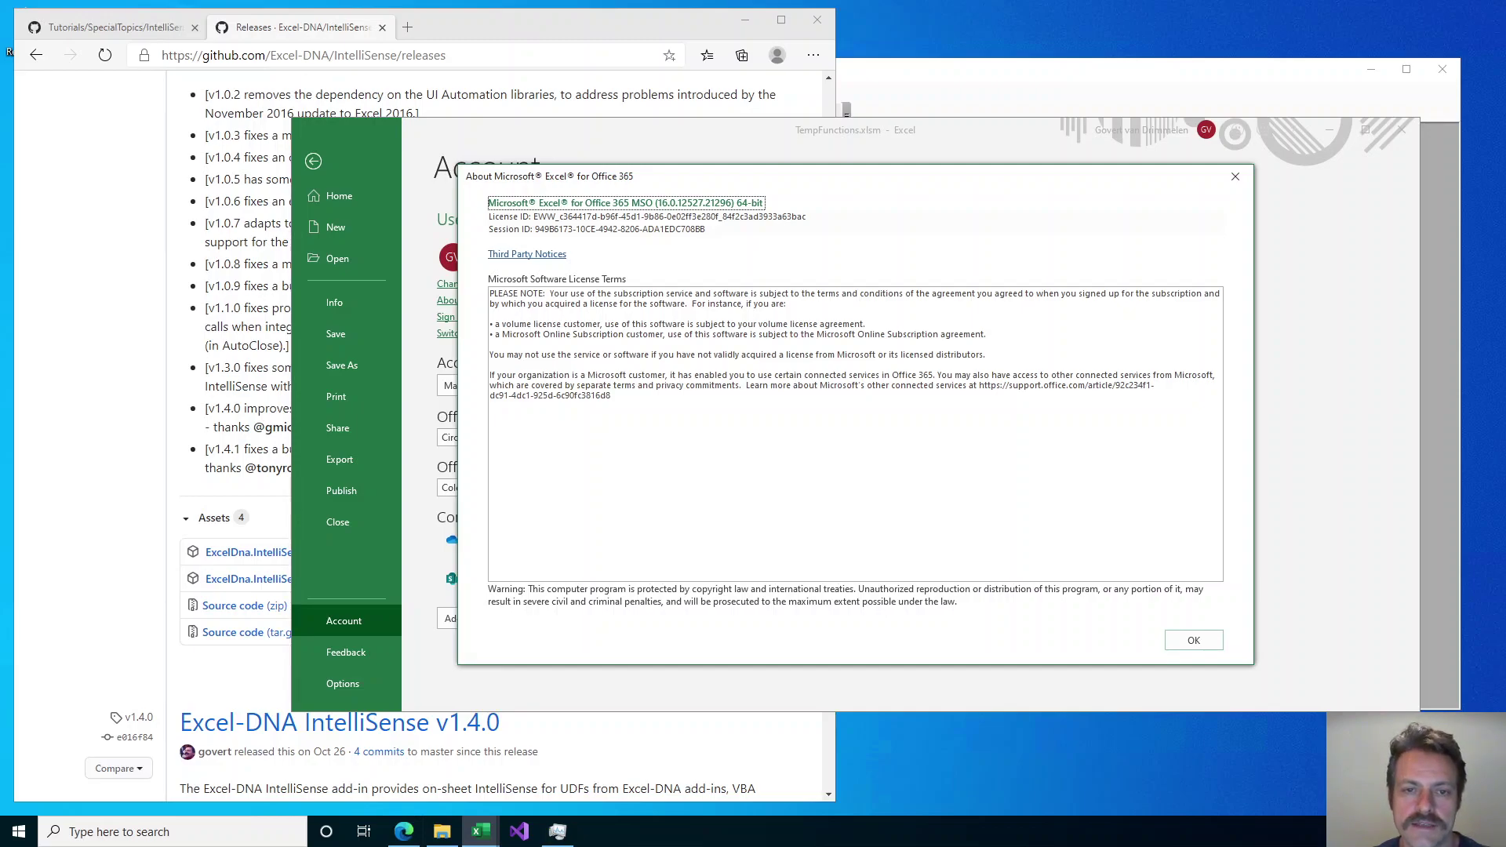
click(1192, 641)
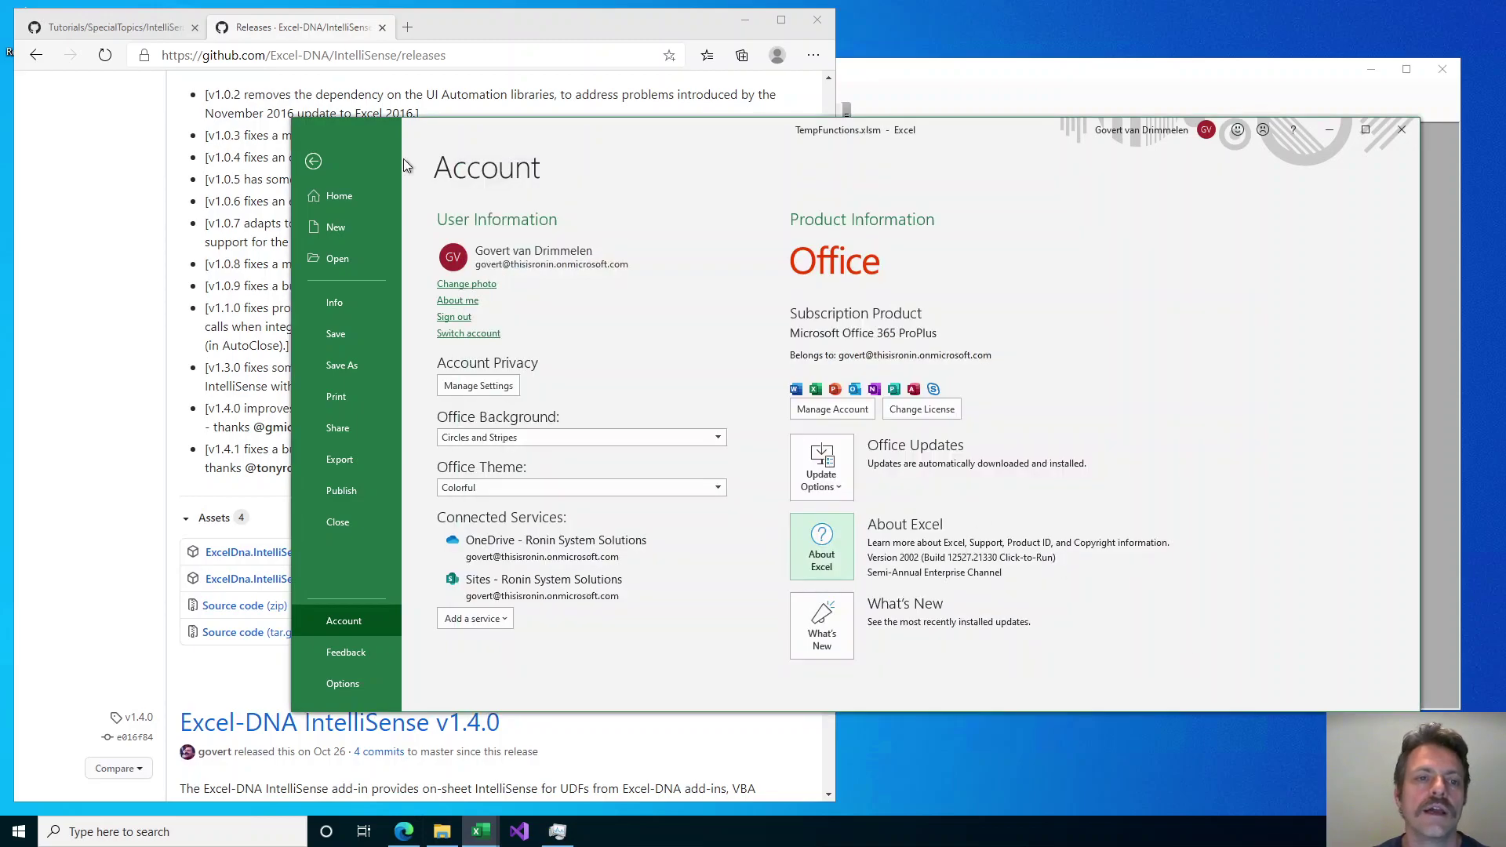
click(320, 162)
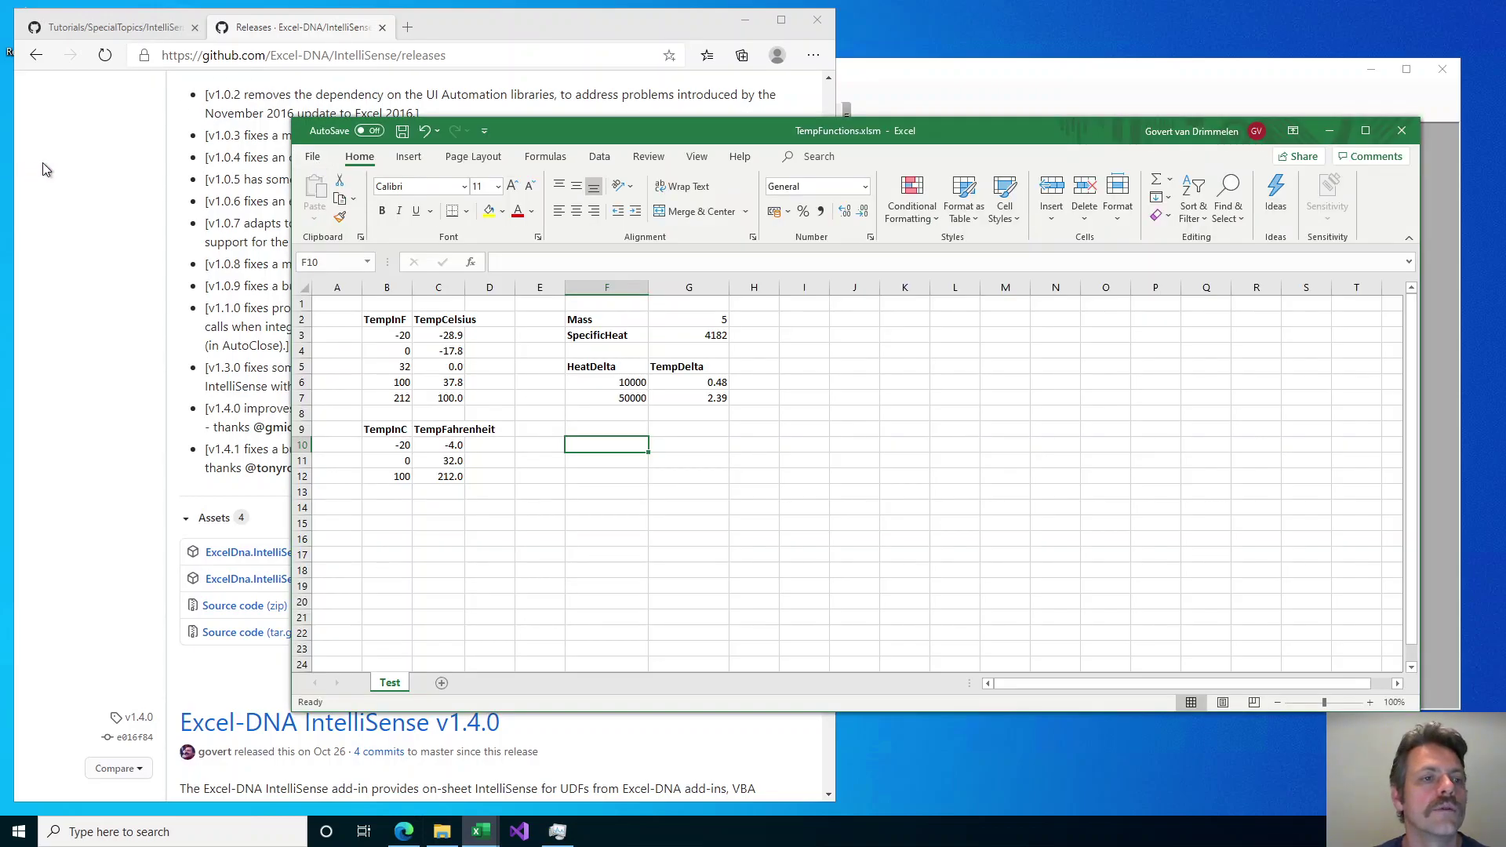
Download ExcelDna.IntelliSense64.xll from the v1.4.1 release in the browser and load it into Excel from the Downloads folder.
click(65, 168)
click(314, 585)
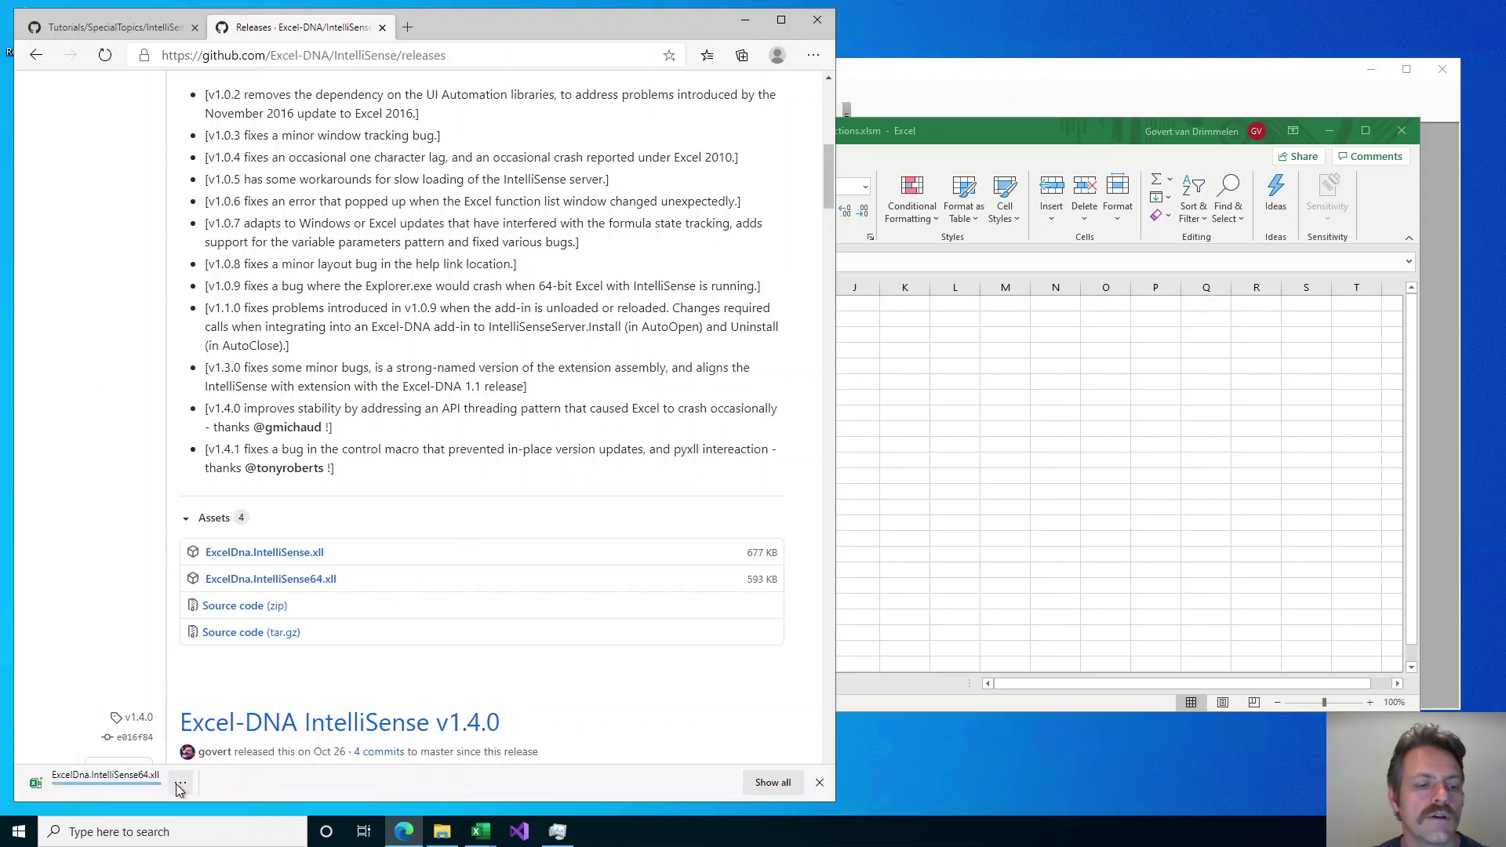
click(179, 785)
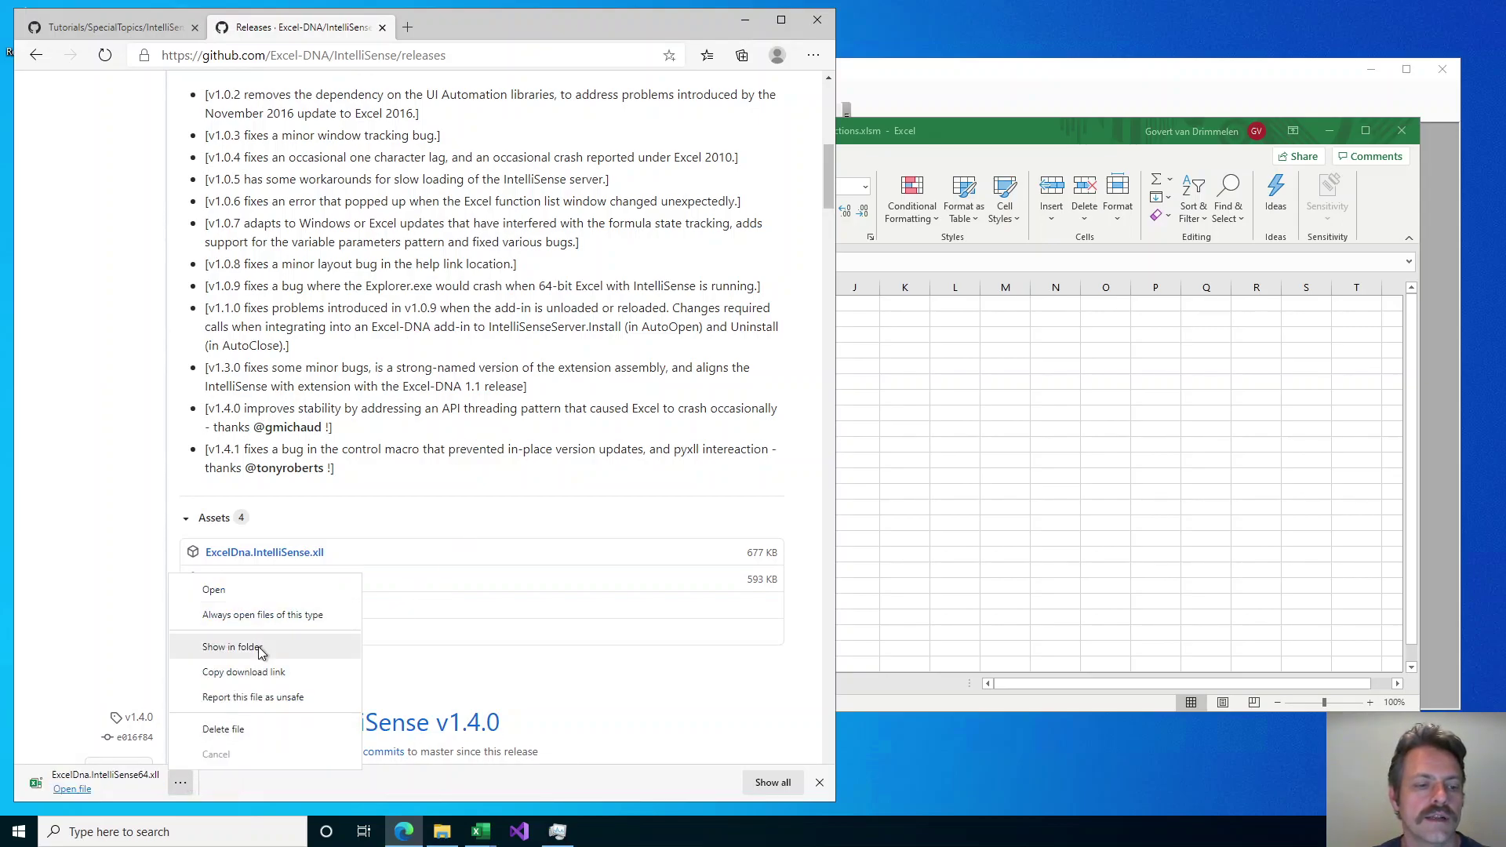
click(258, 647)
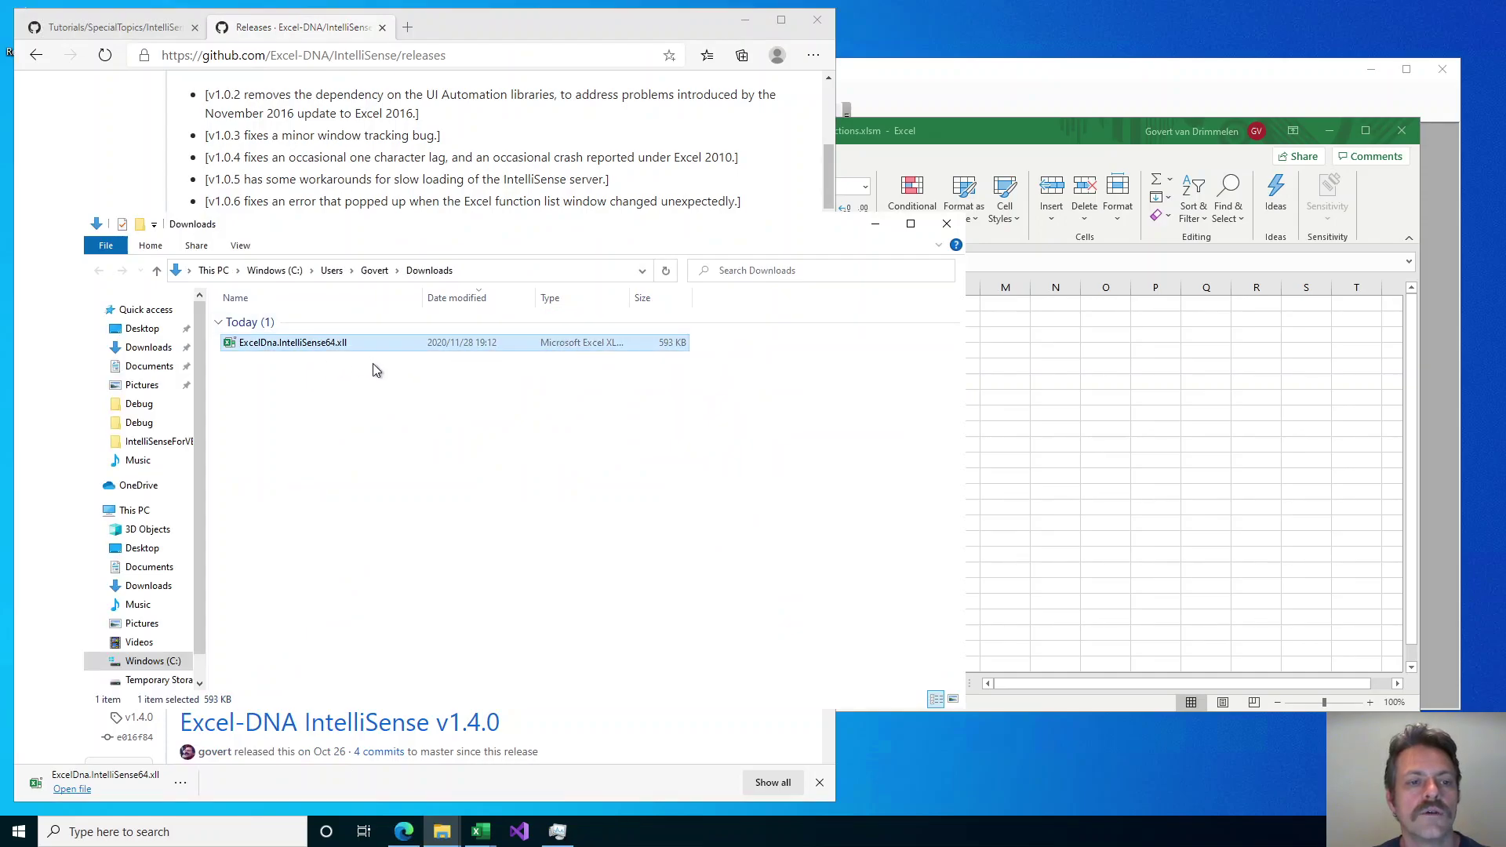
drag(312, 346, 1143, 463)
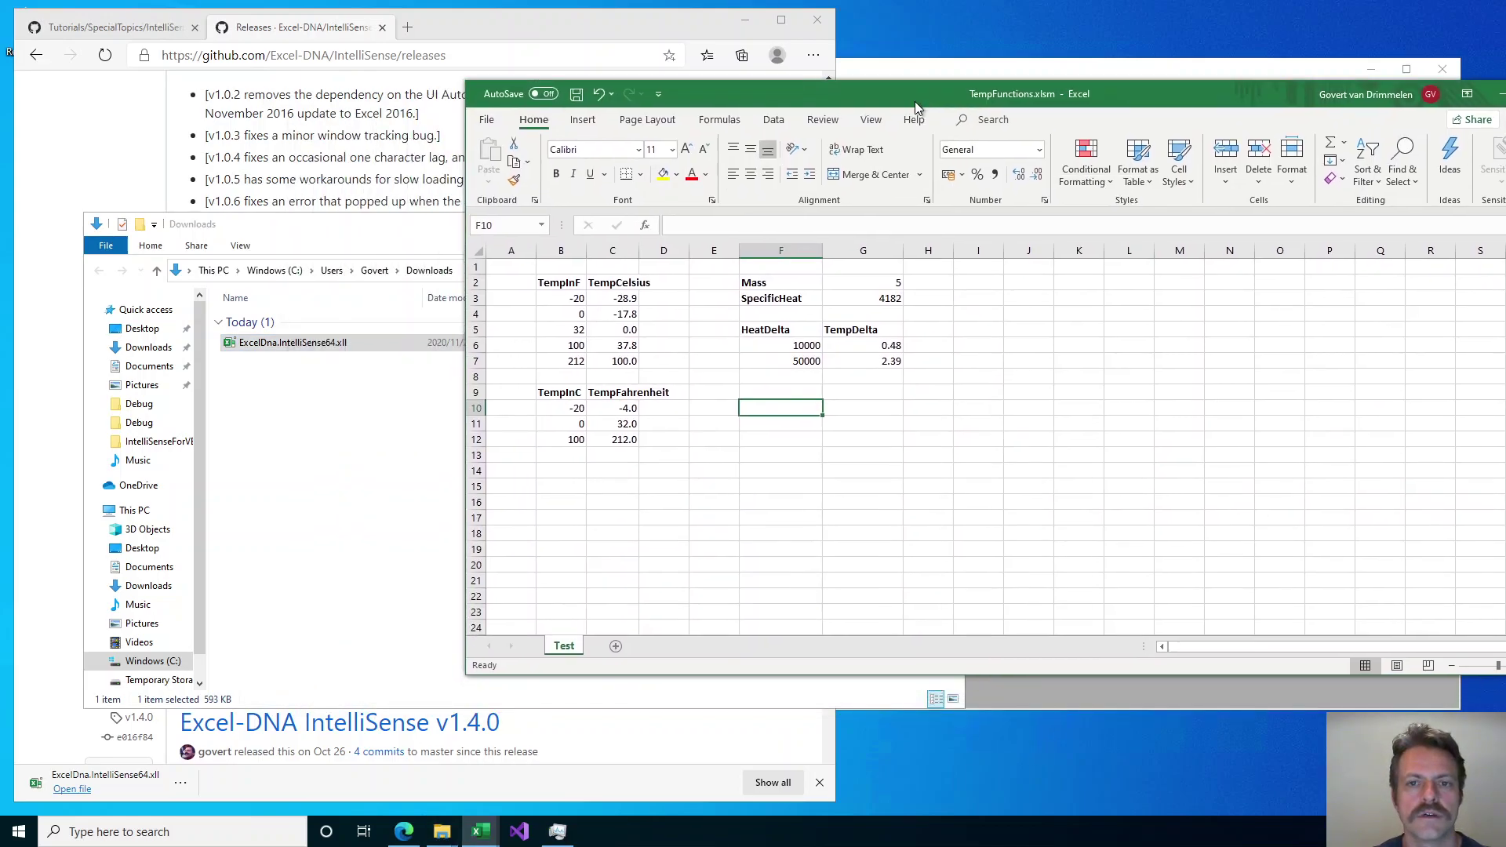
drag(279, 343, 738, 458)
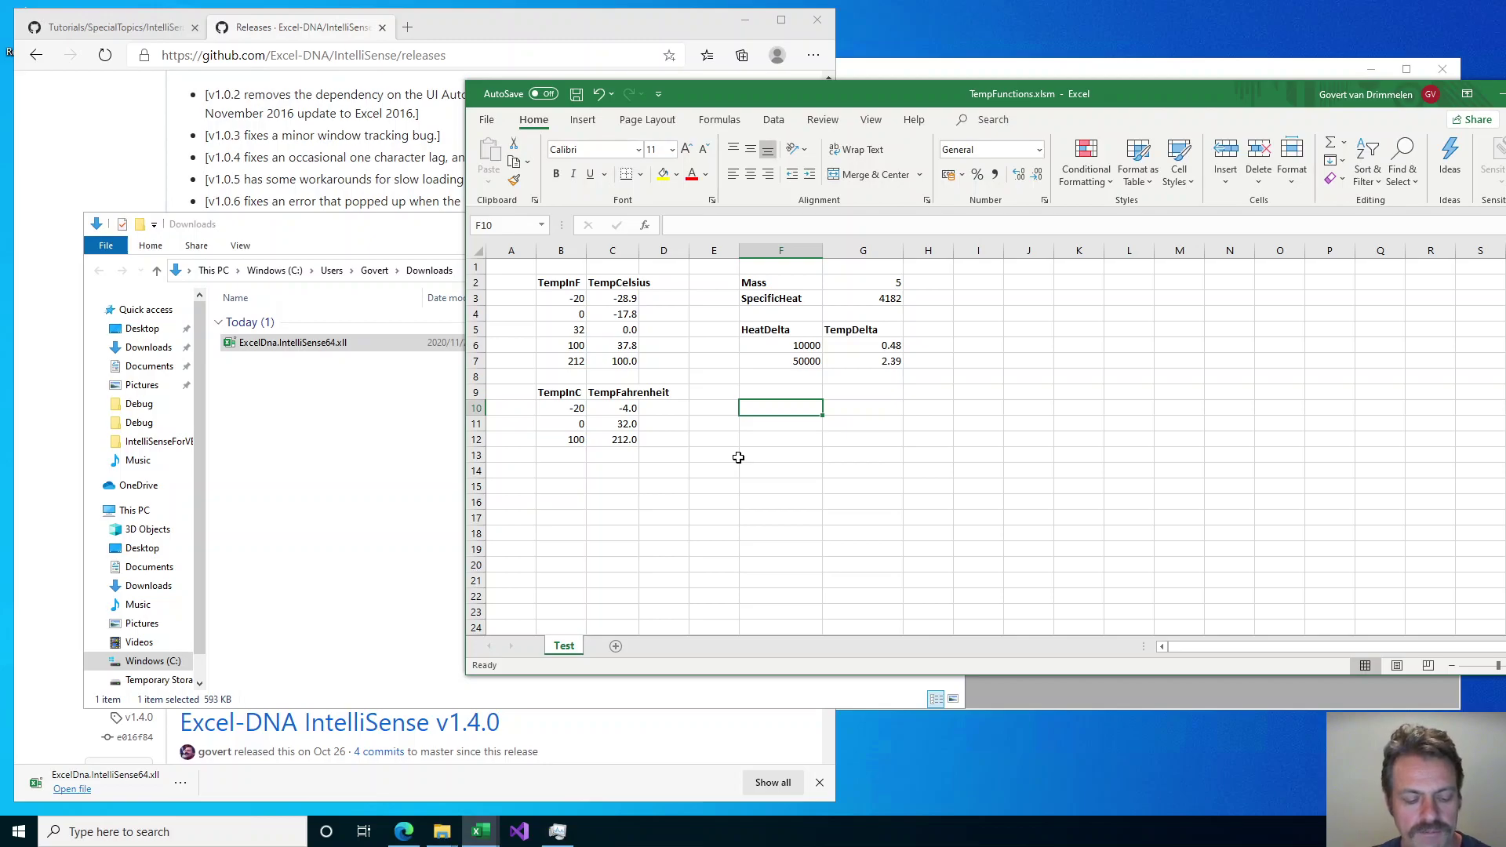
key(alt+t)
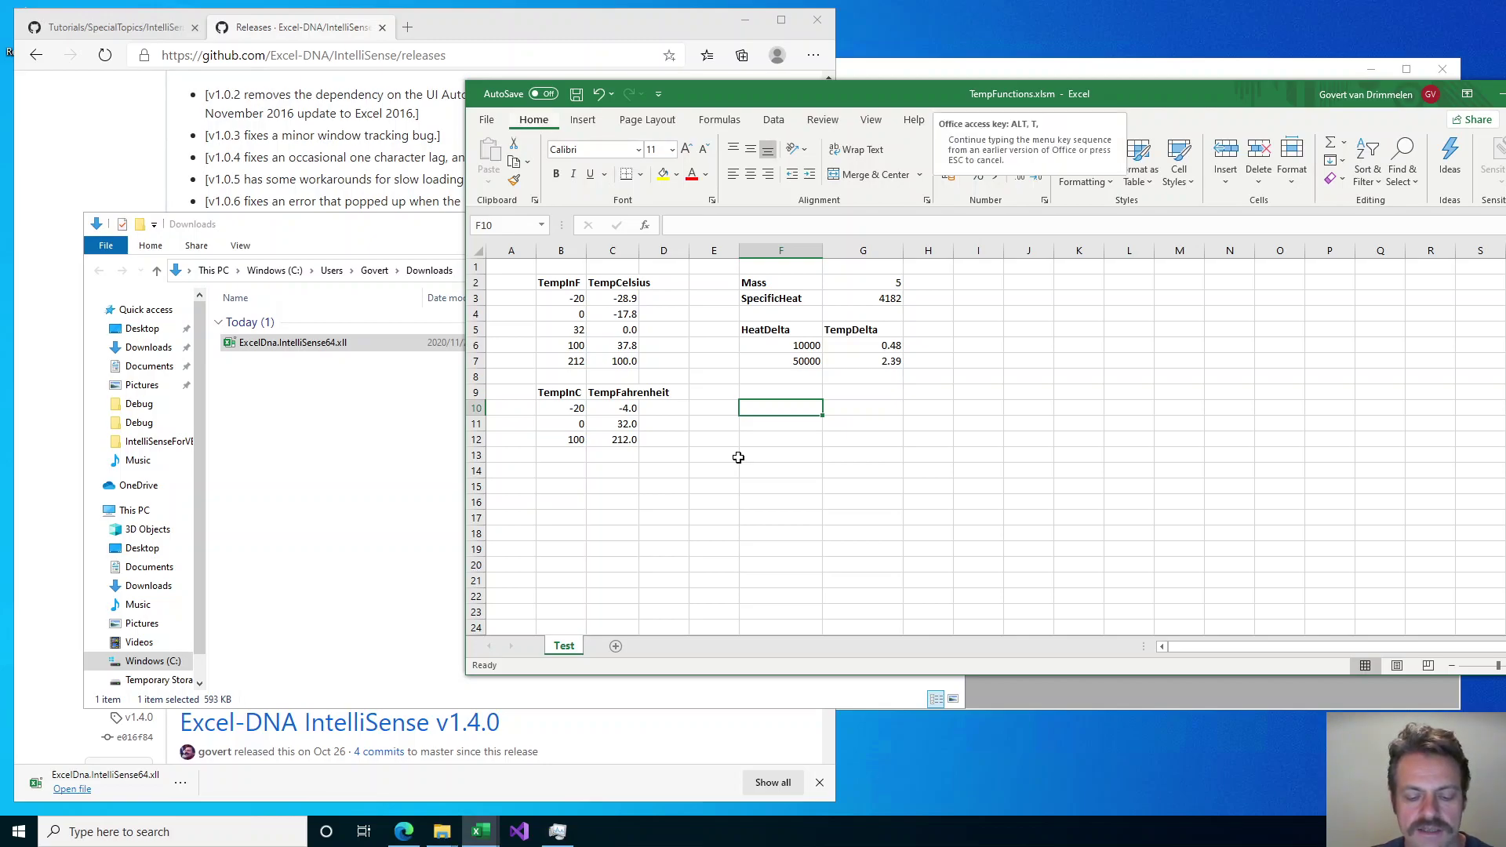
key(i)
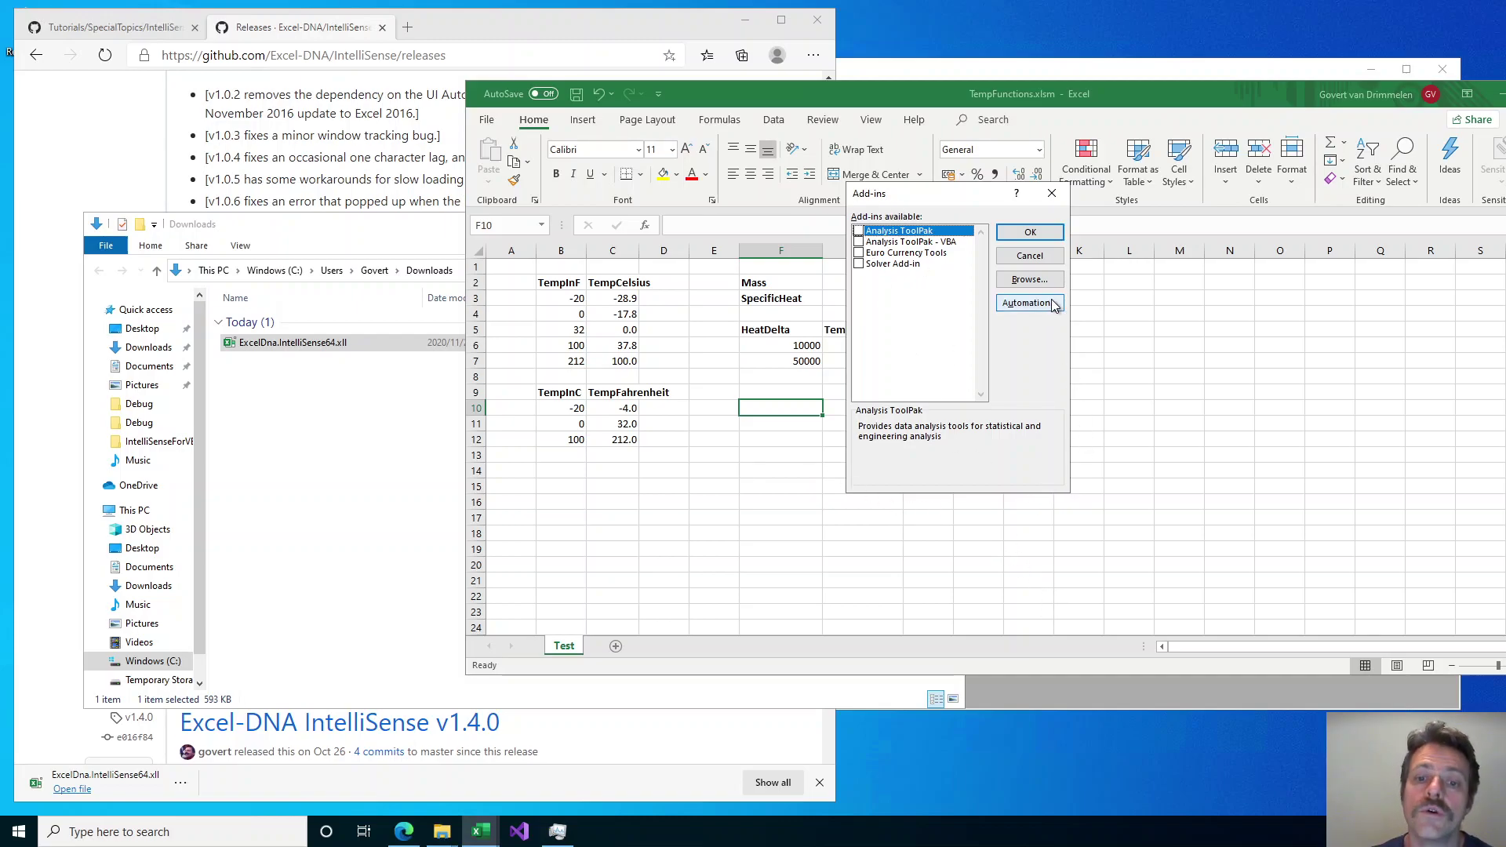
click(1022, 259)
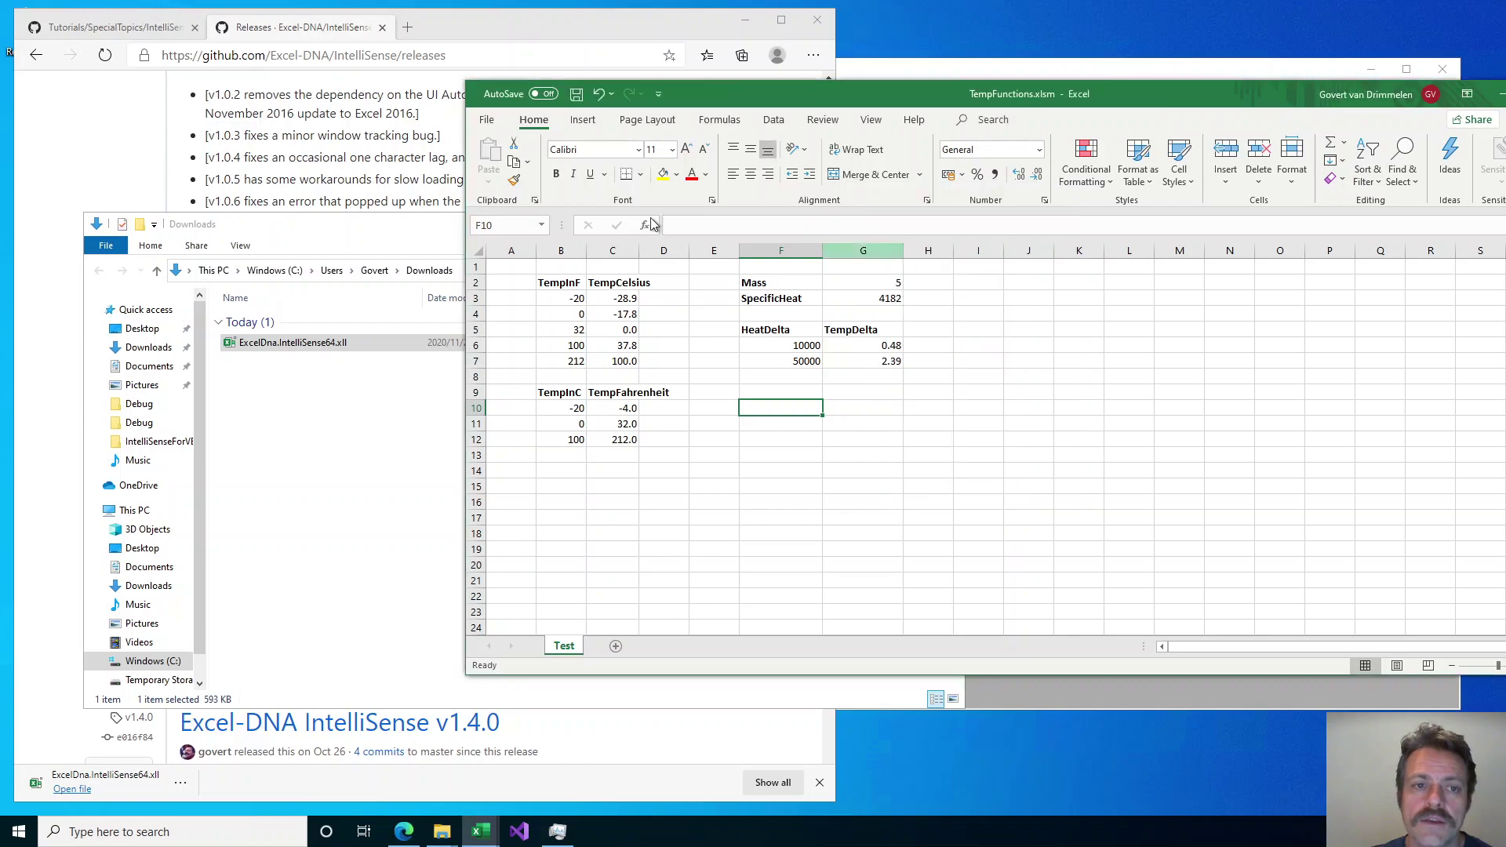
Open the list of available Excel Add-ins through the add-ins settings in Excel Options.
click(486, 121)
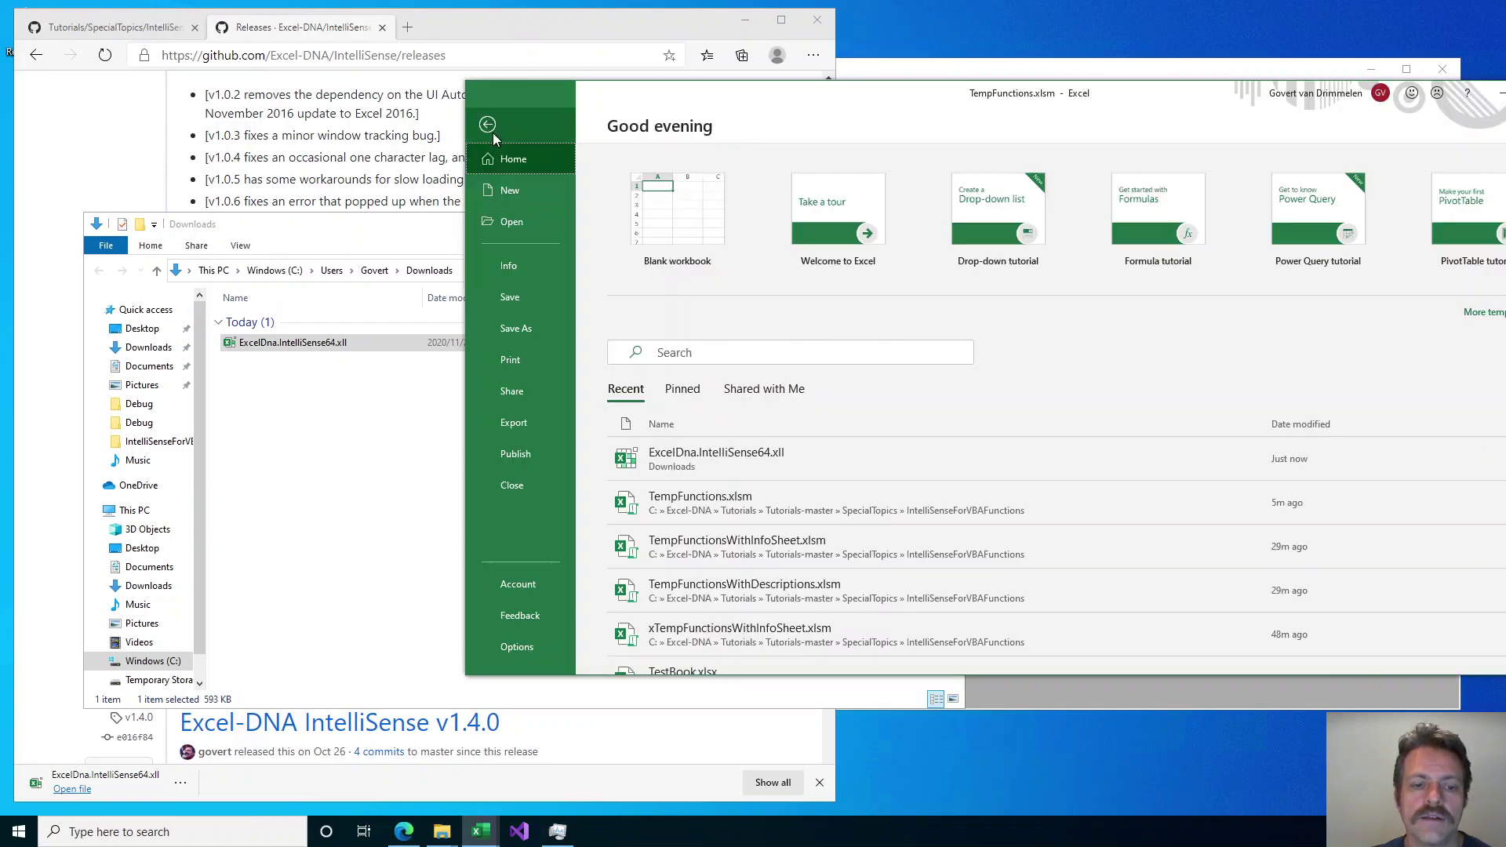
click(517, 648)
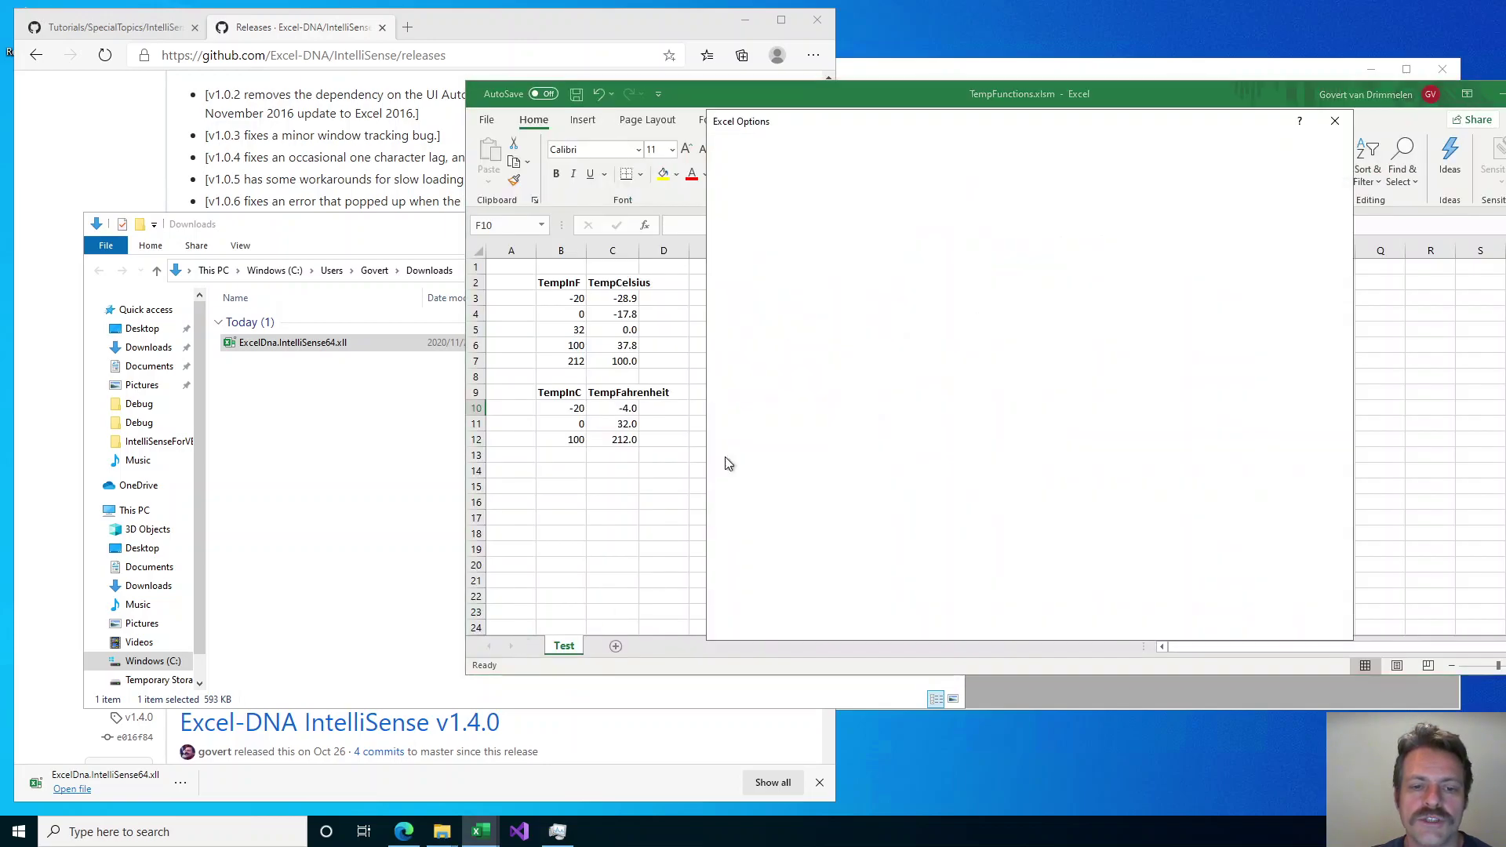
click(755, 367)
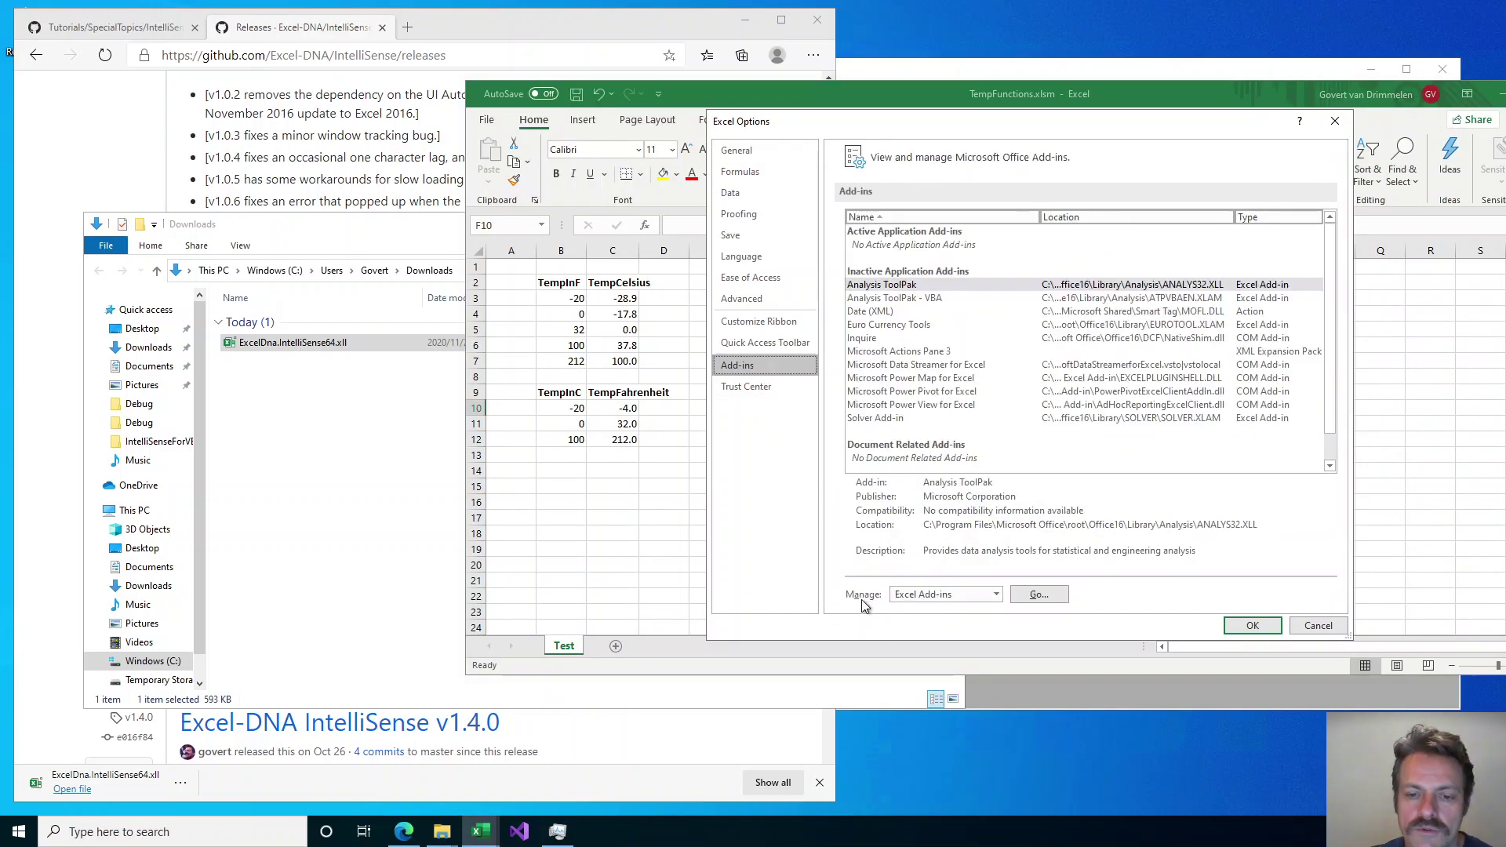
click(1040, 596)
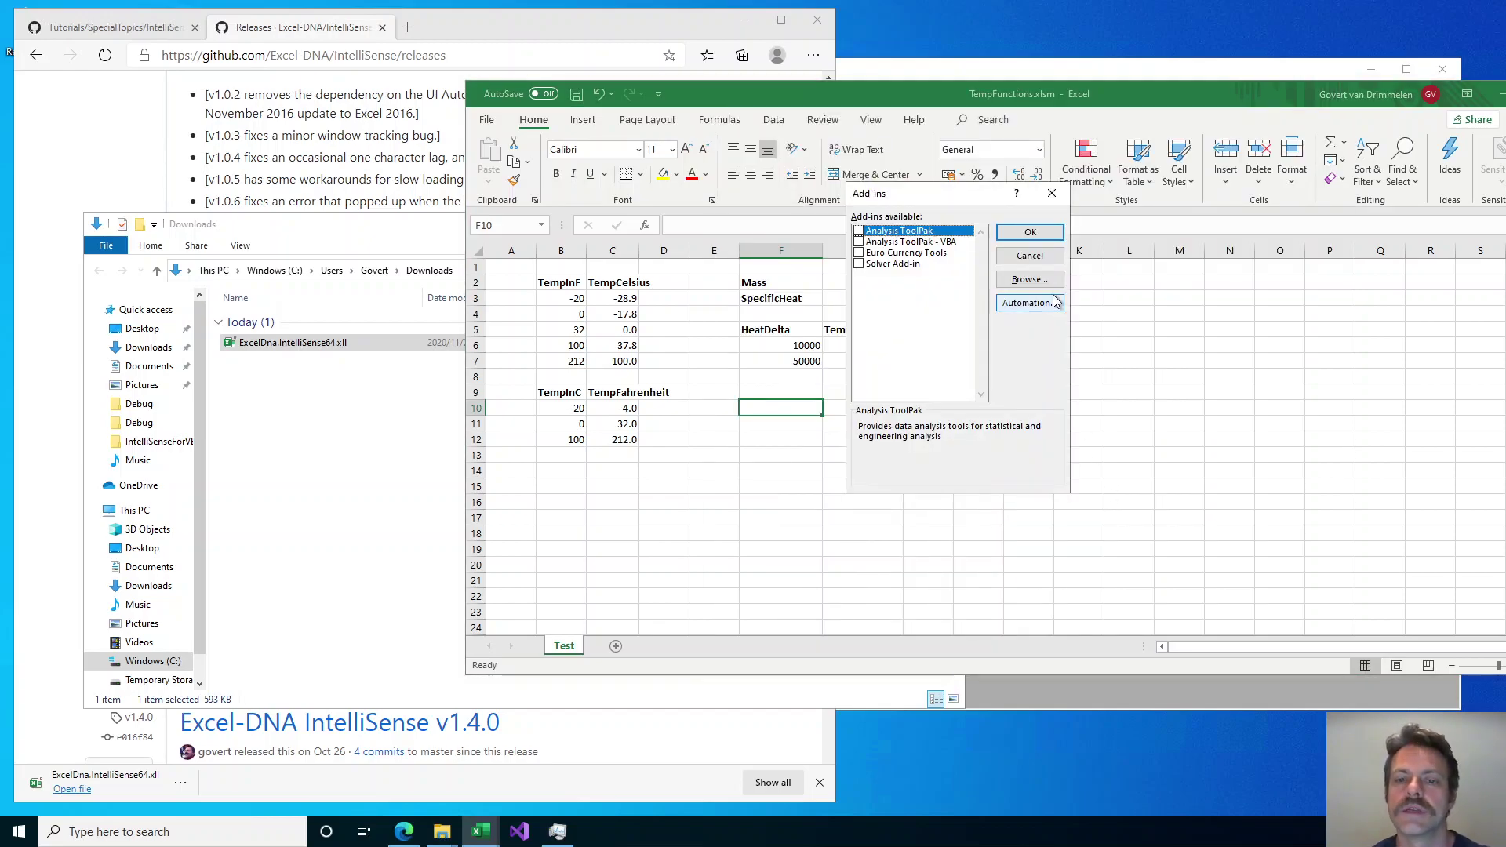
drag(883, 191, 874, 176)
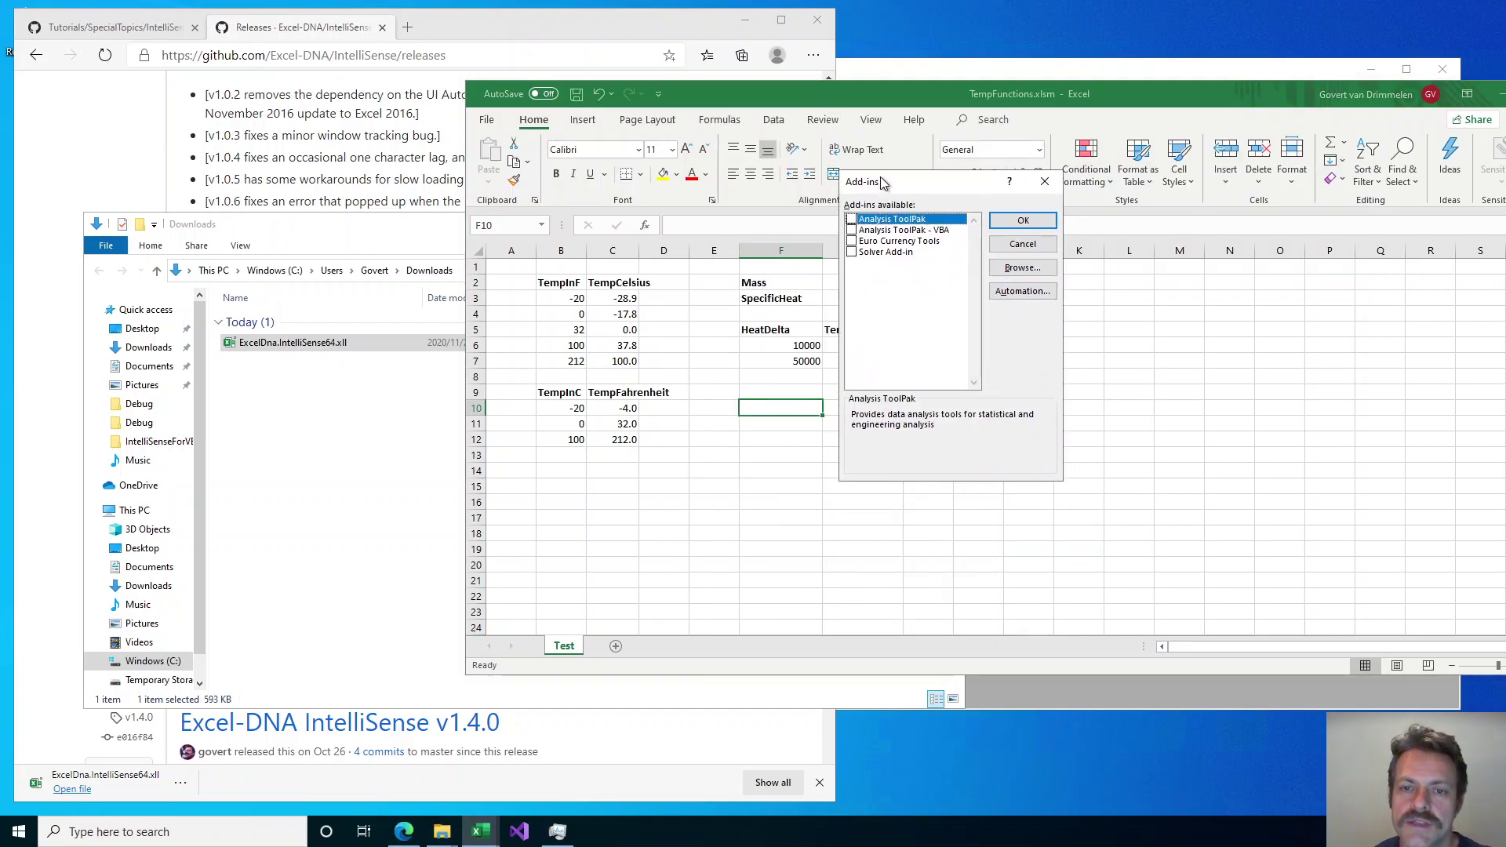
Add ExcelDna.IntelliSense64.xll from the Downloads folder as an Excel add-in and accept it as enabled.
click(1020, 267)
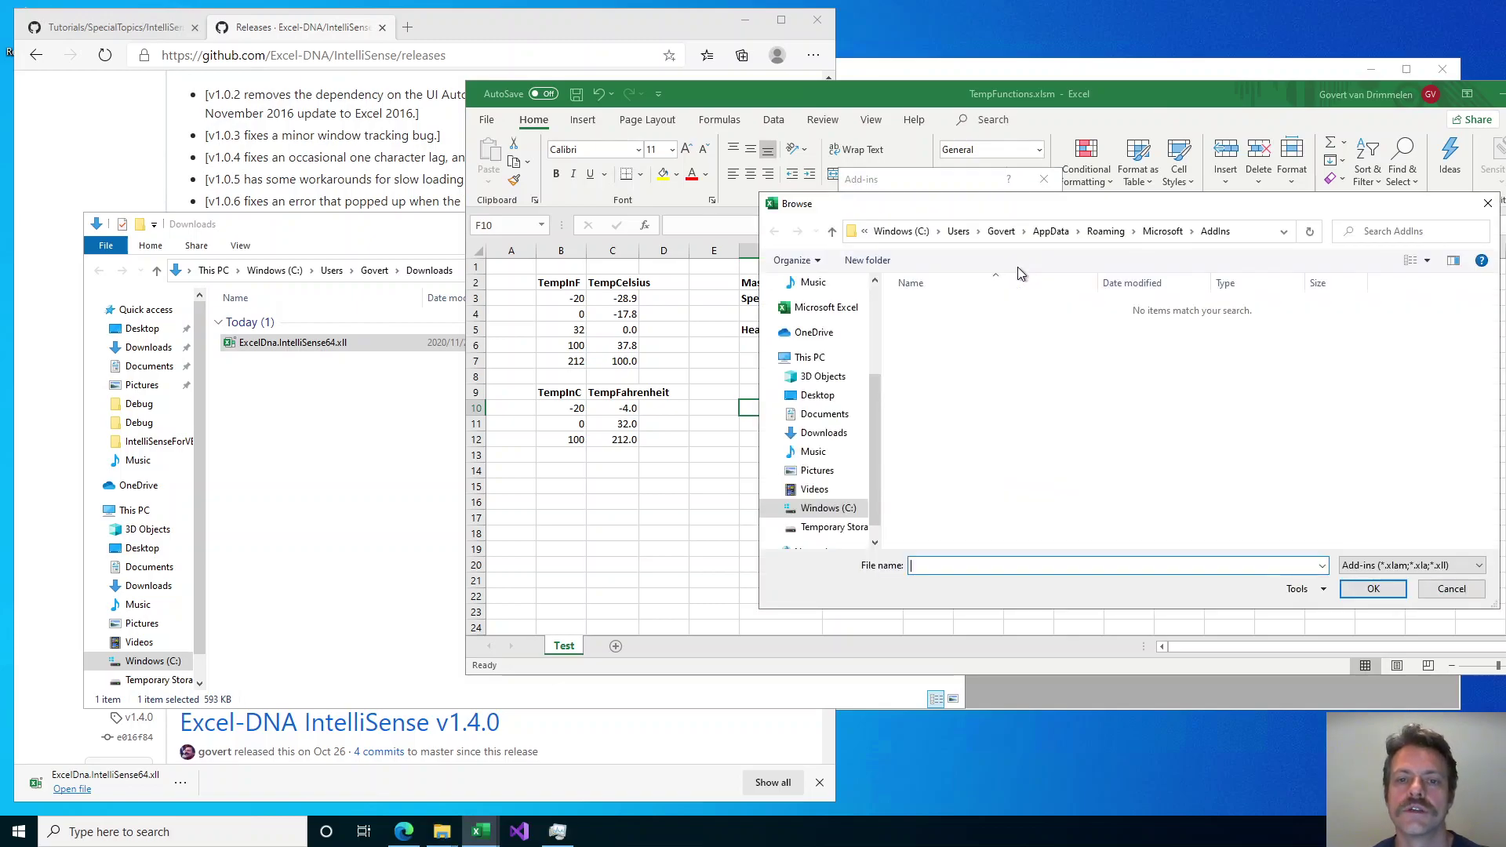
drag(874, 413, 878, 317)
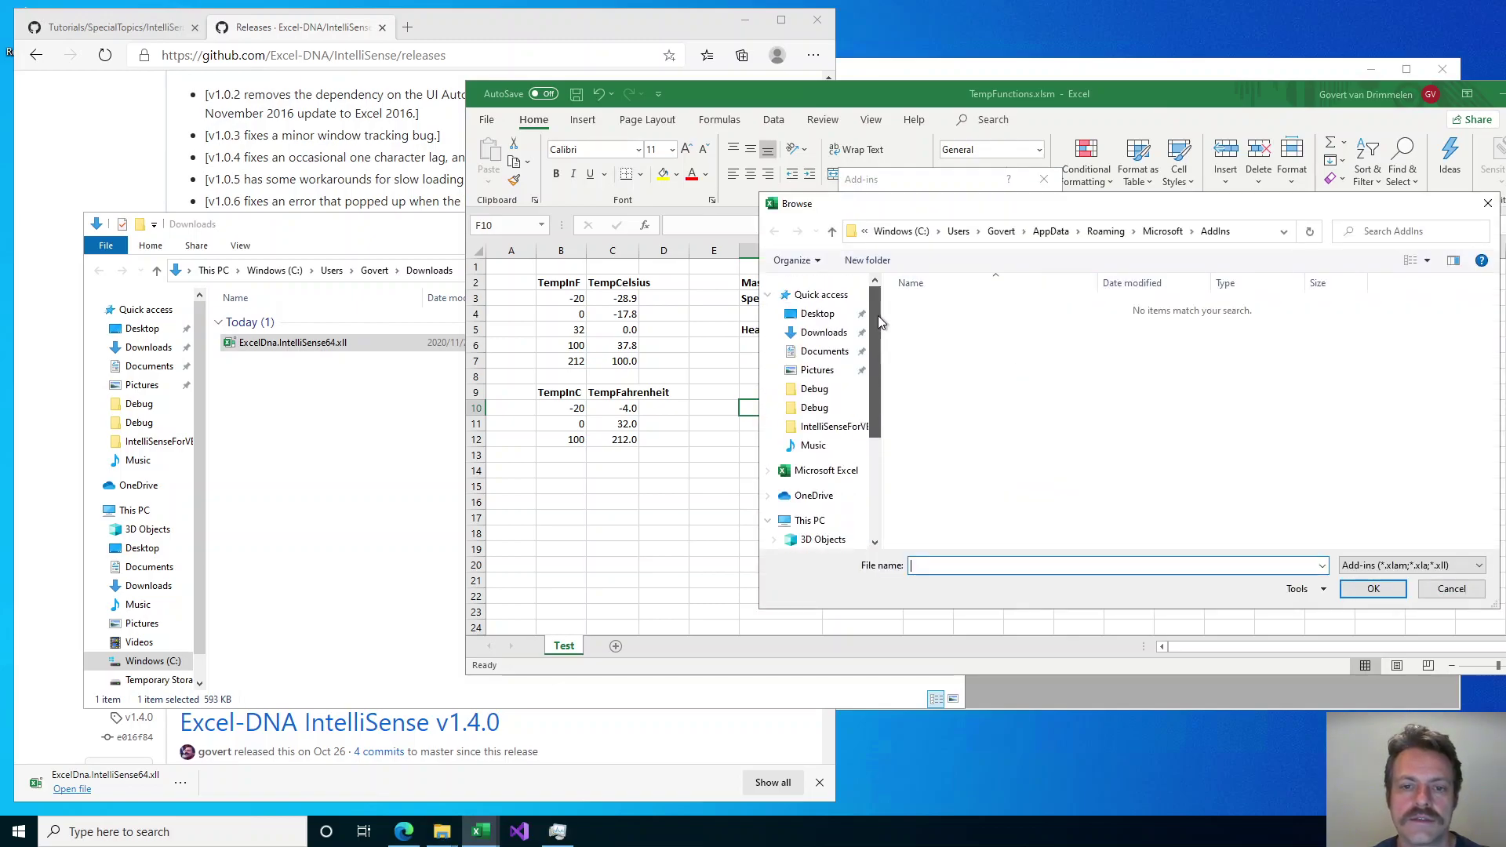
click(824, 333)
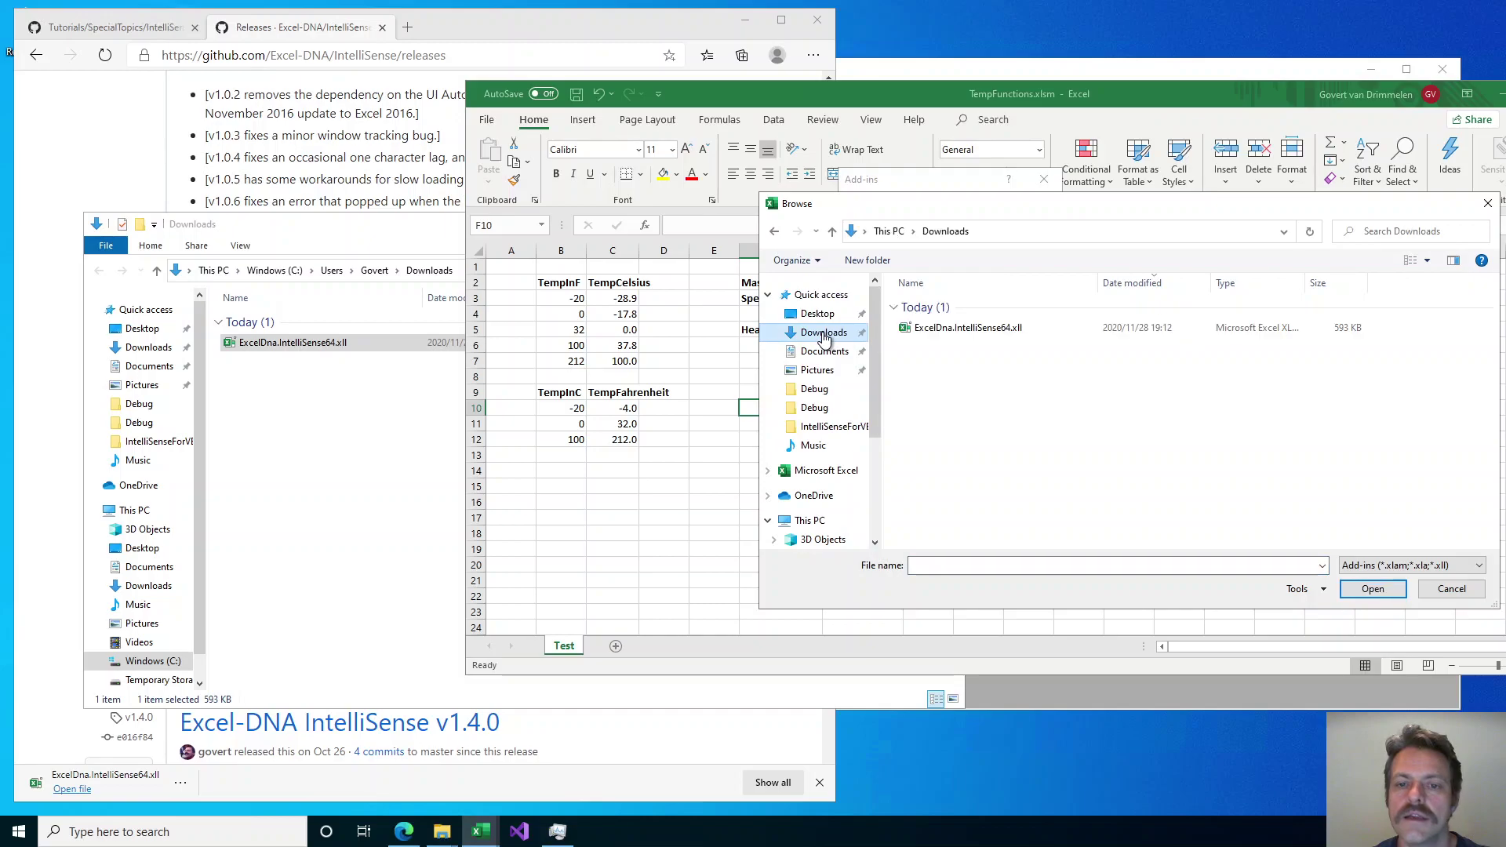
click(947, 329)
click(1374, 589)
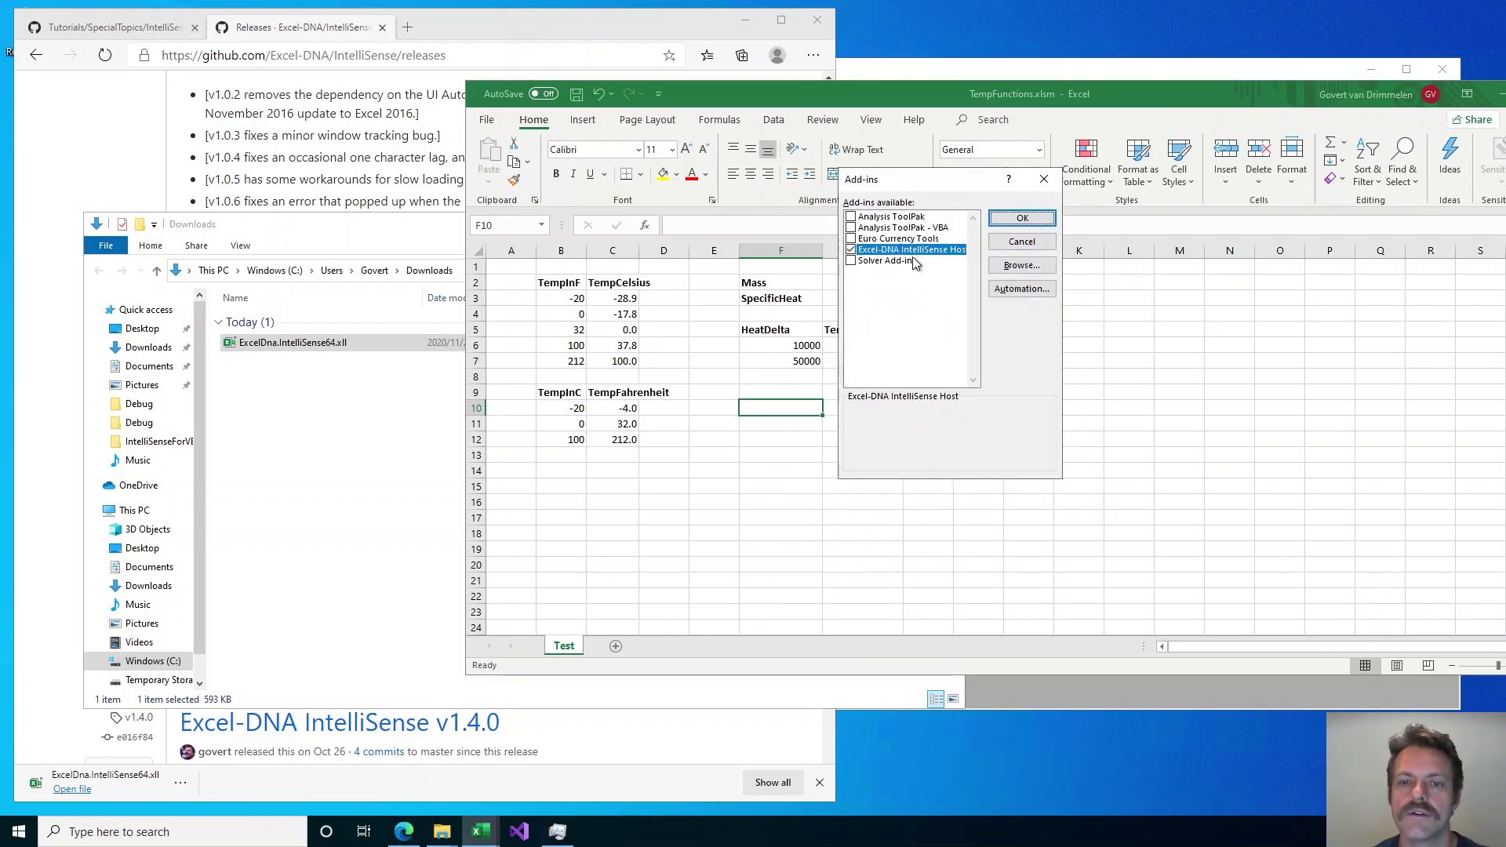
click(1020, 220)
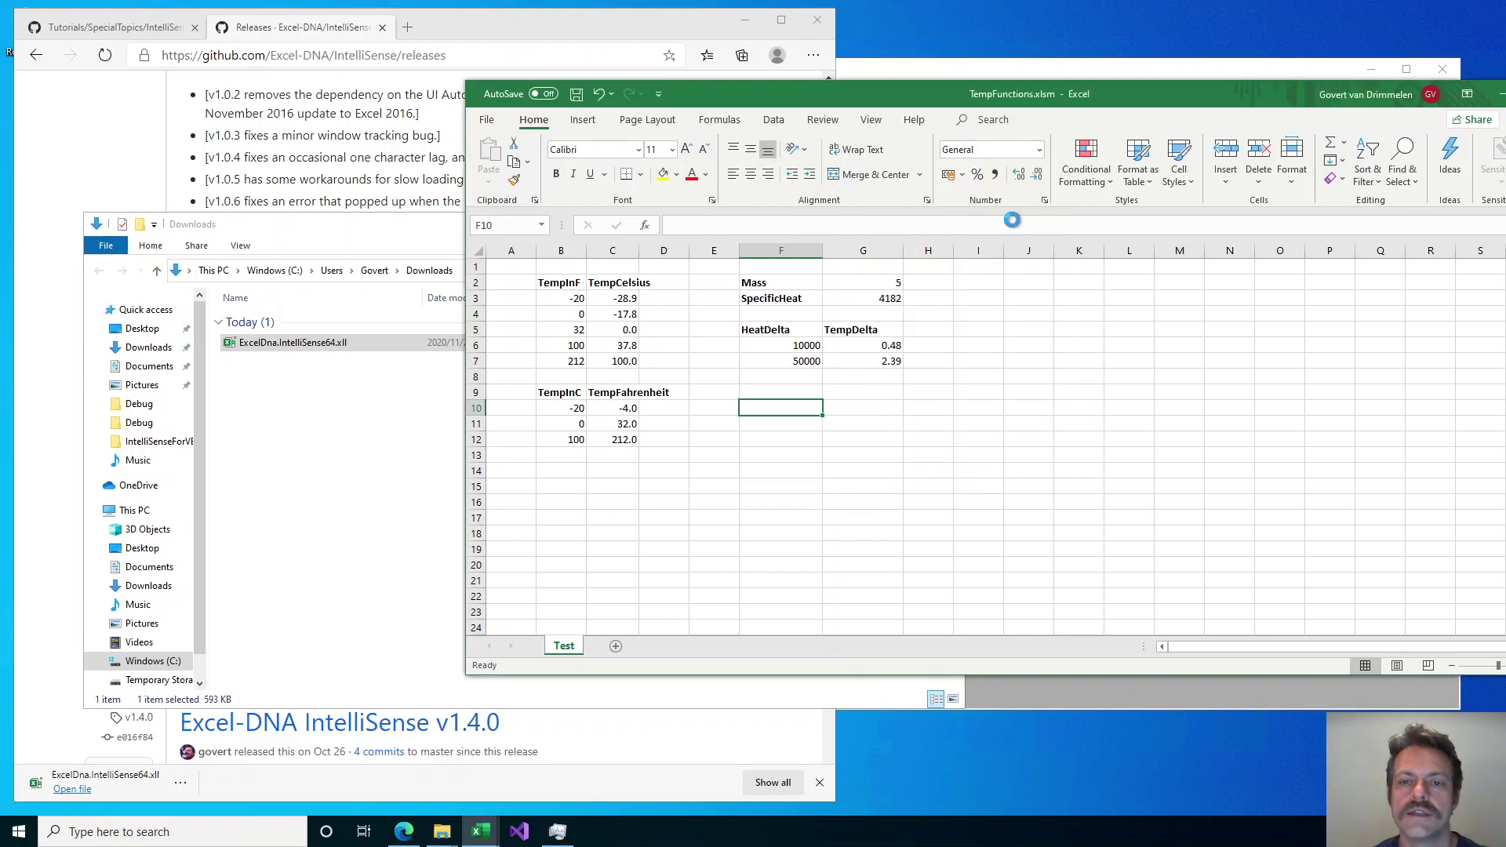
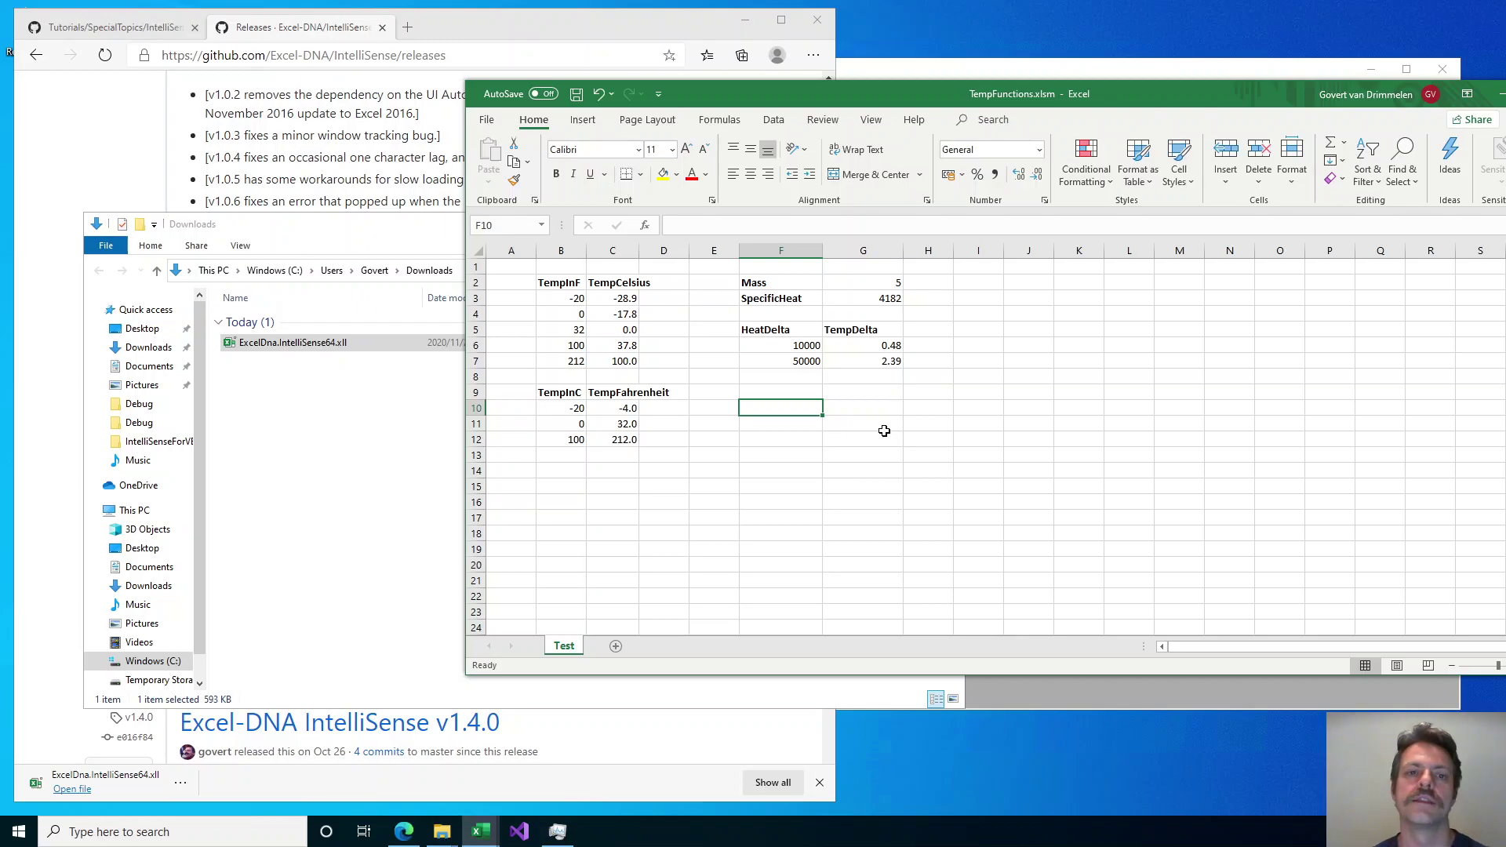
Open TempFunctionsWithDescriptions.xlsm from the IntelliSenseForVBAFunctions folder.
drag(801, 98, 651, 91)
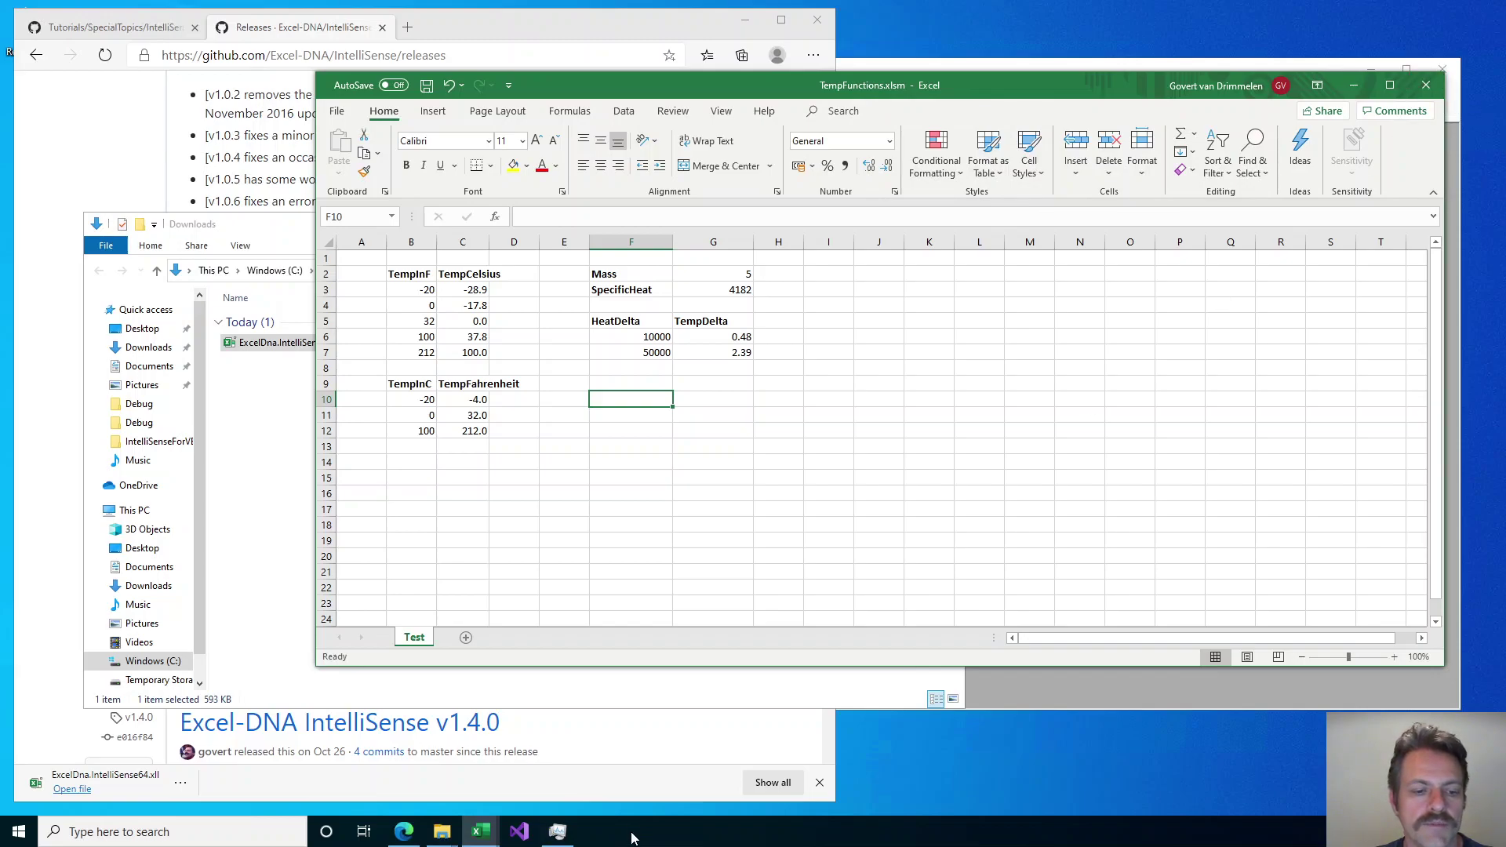
click(444, 833)
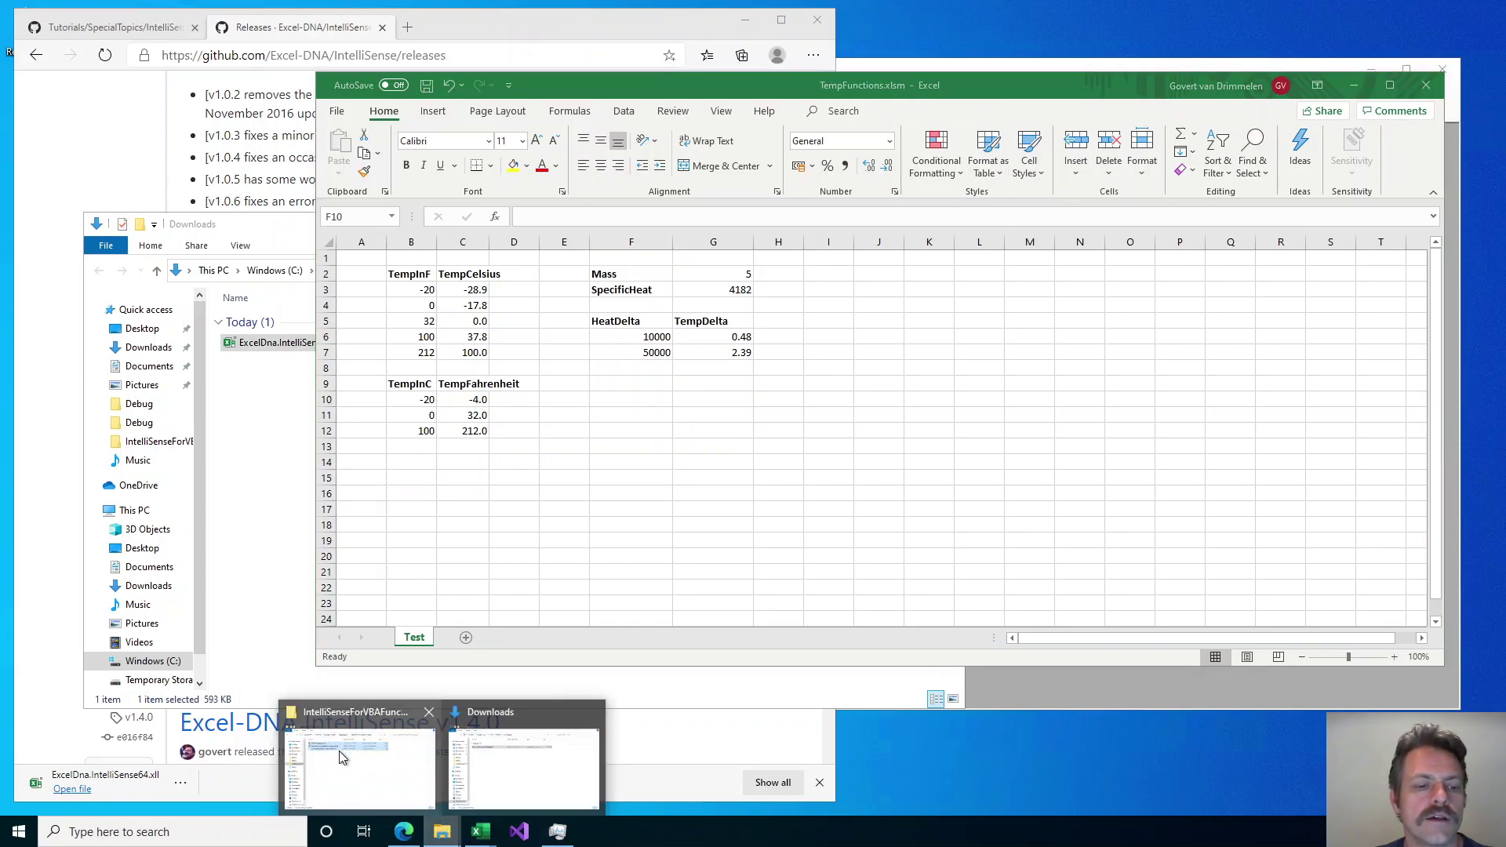
click(343, 752)
click(327, 317)
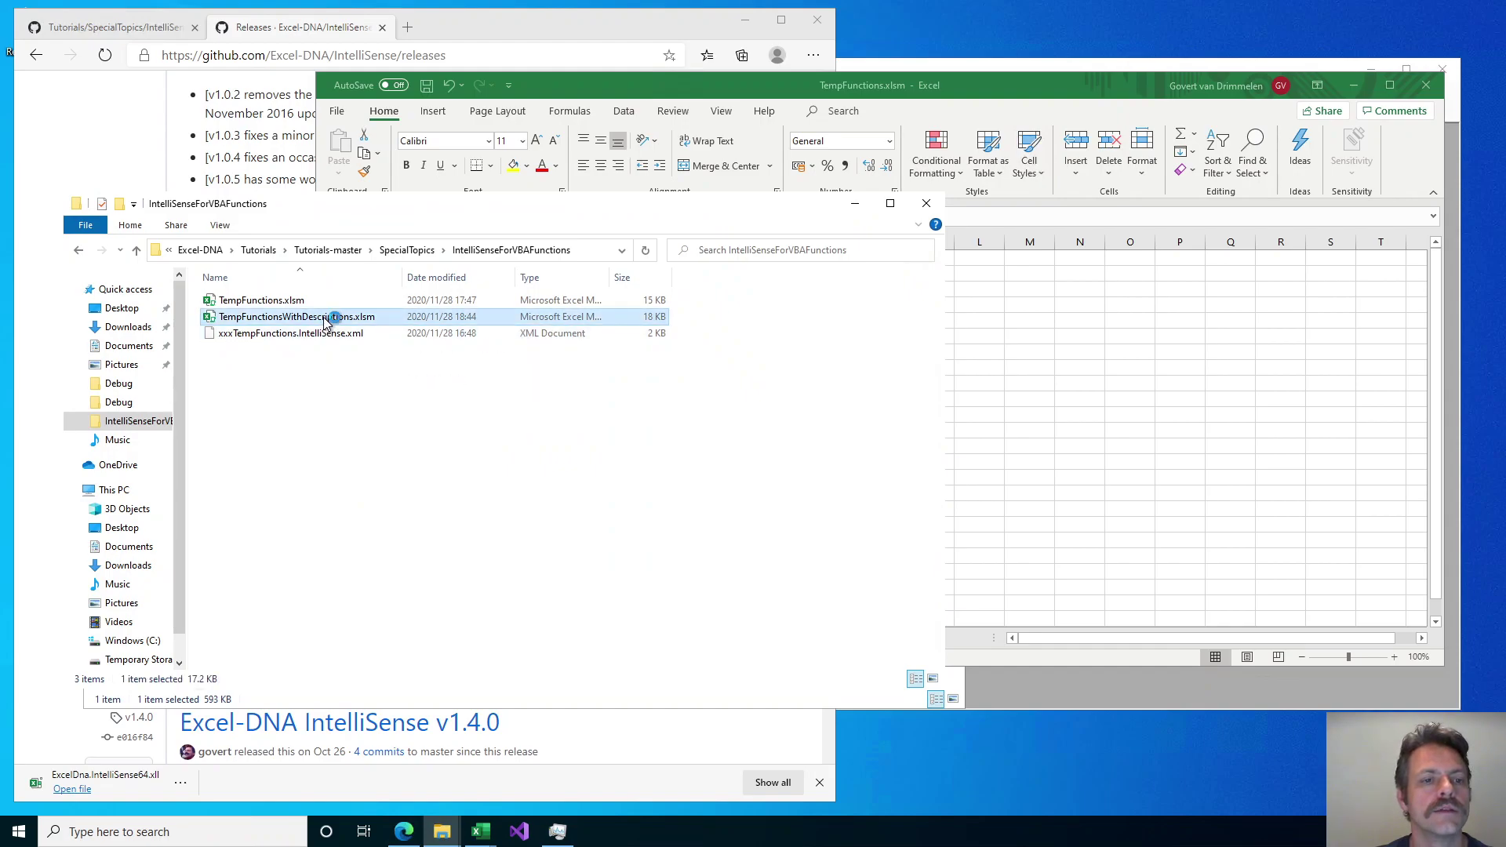
click(1099, 433)
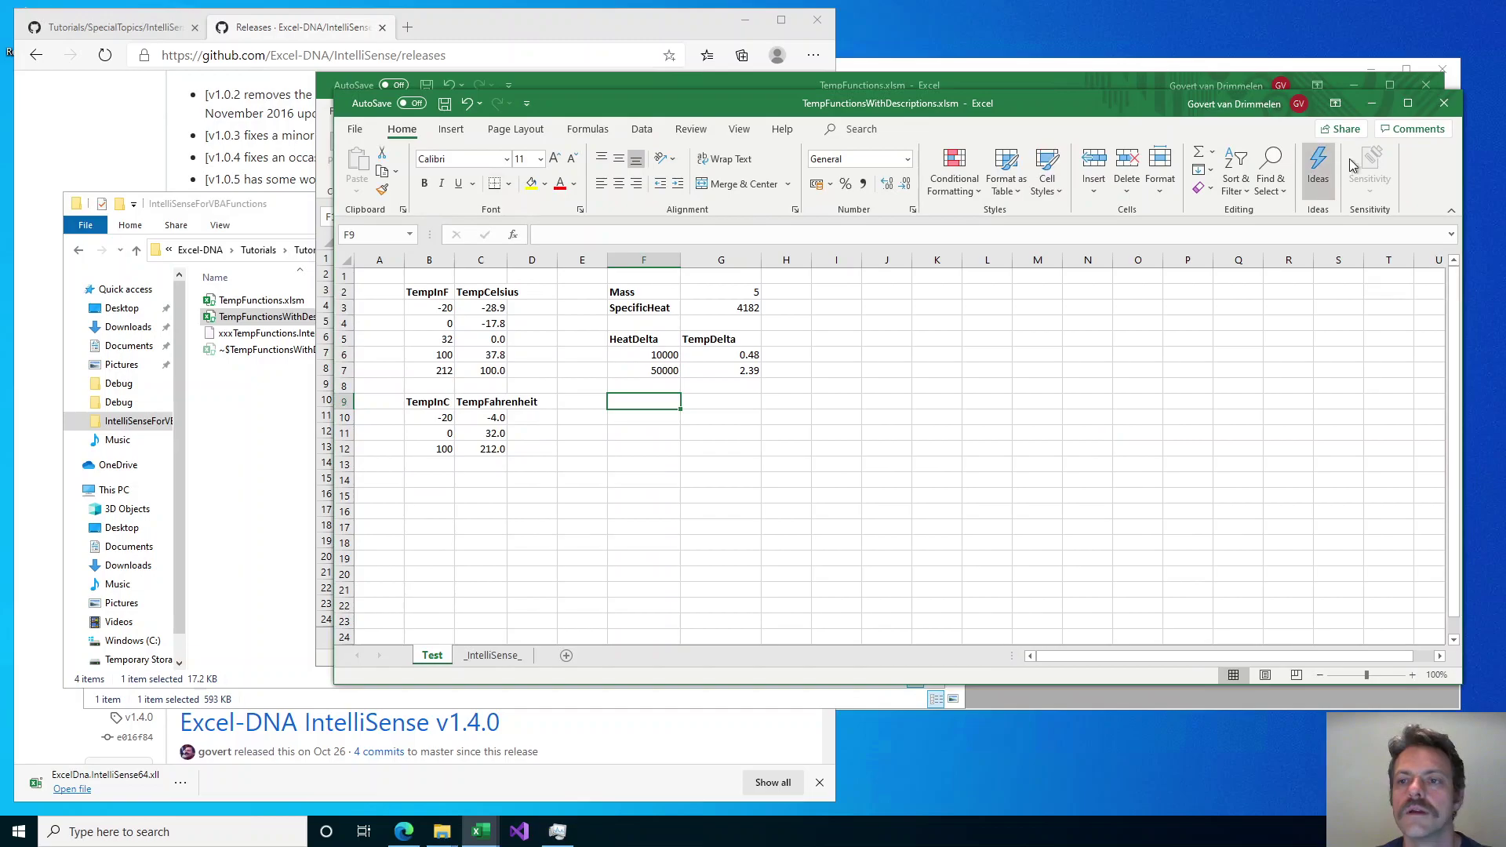
Close the TempFunctions.xlsm workbook without saving its changes.
click(1426, 85)
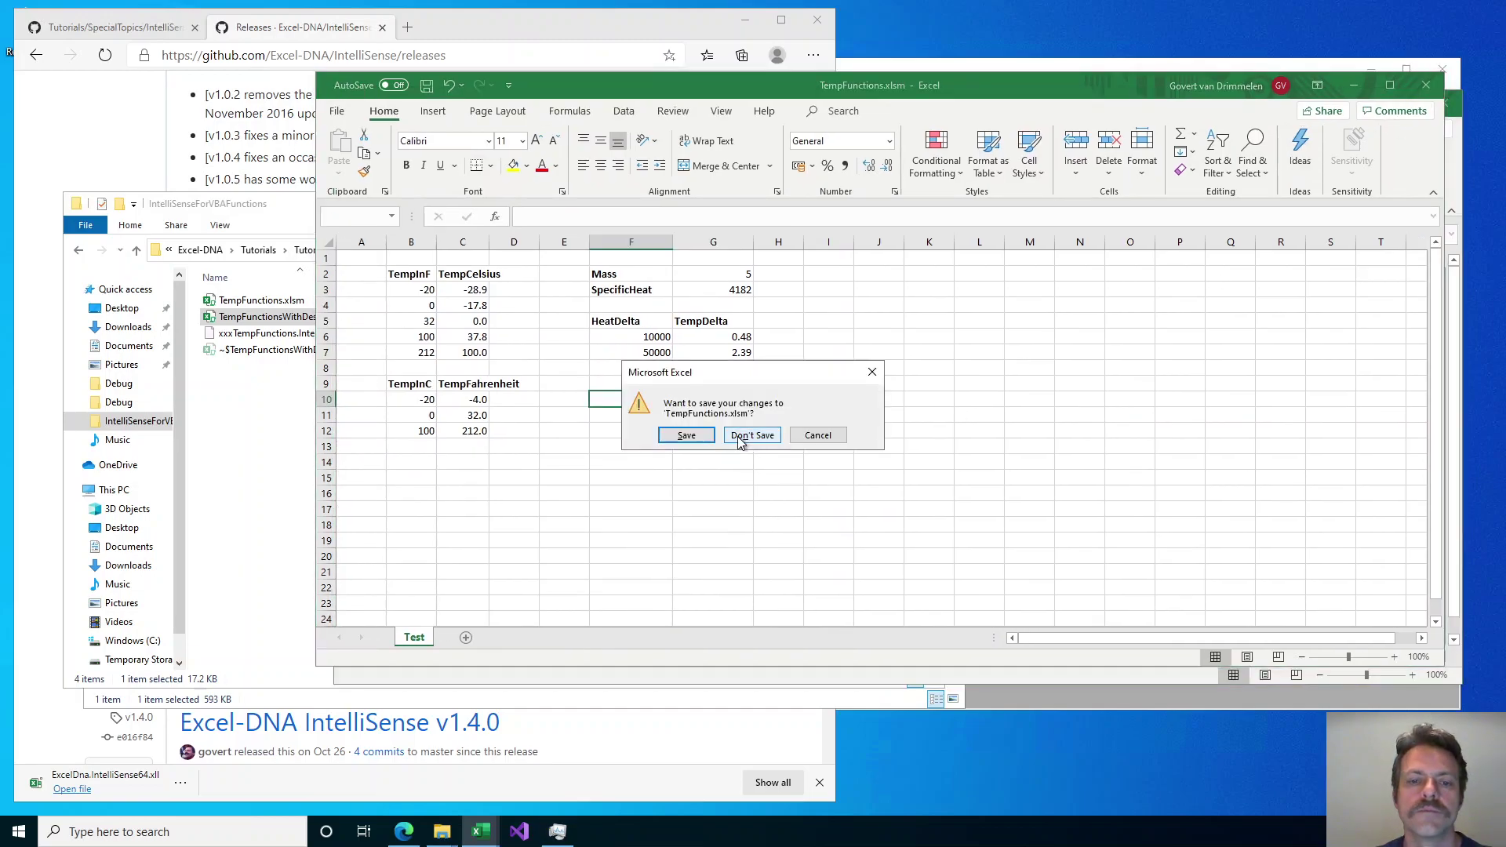
click(755, 436)
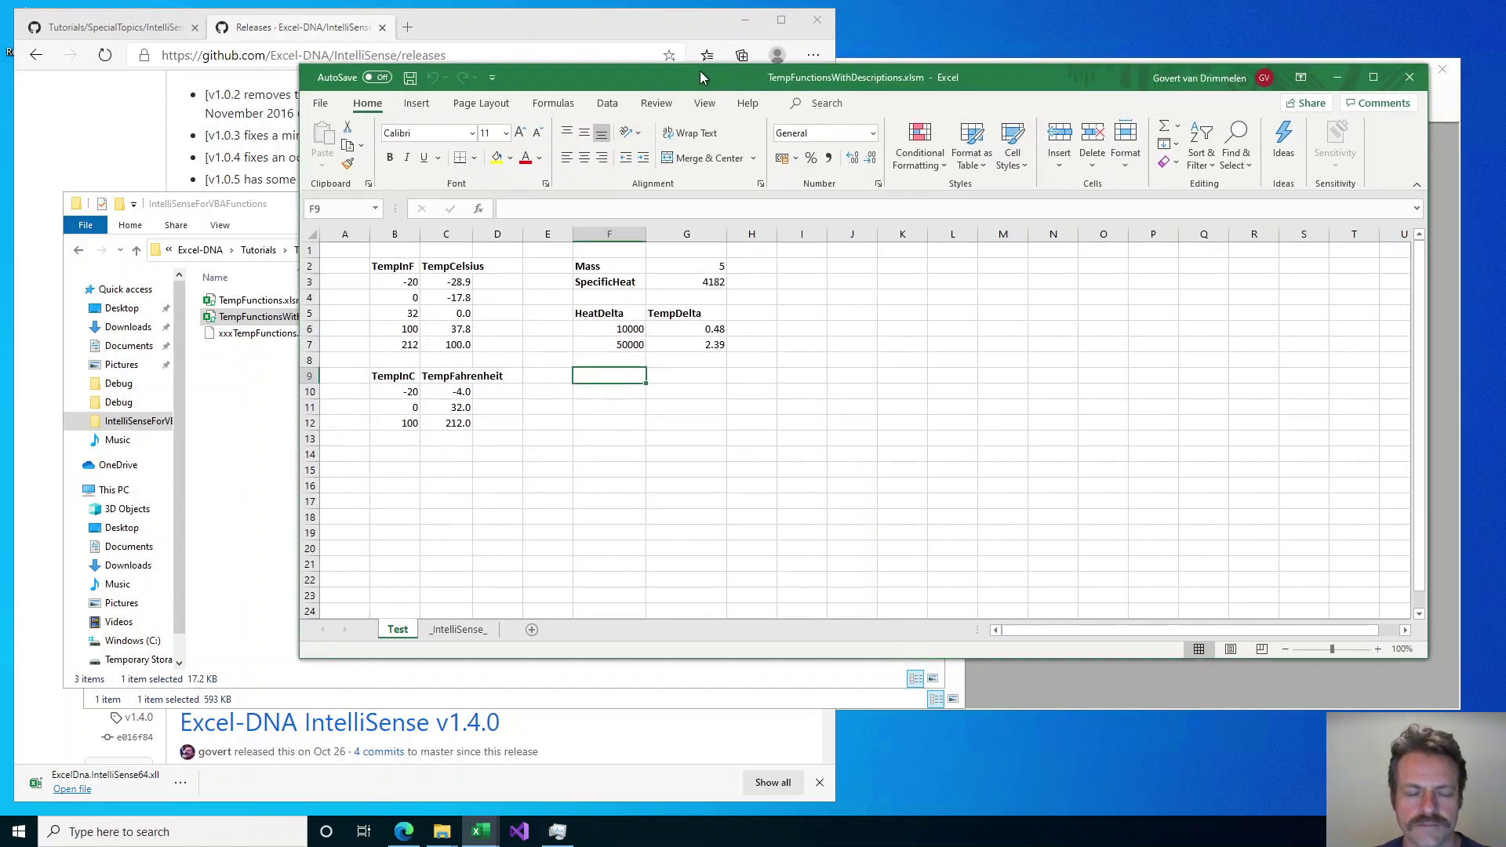
drag(700, 70, 687, 61)
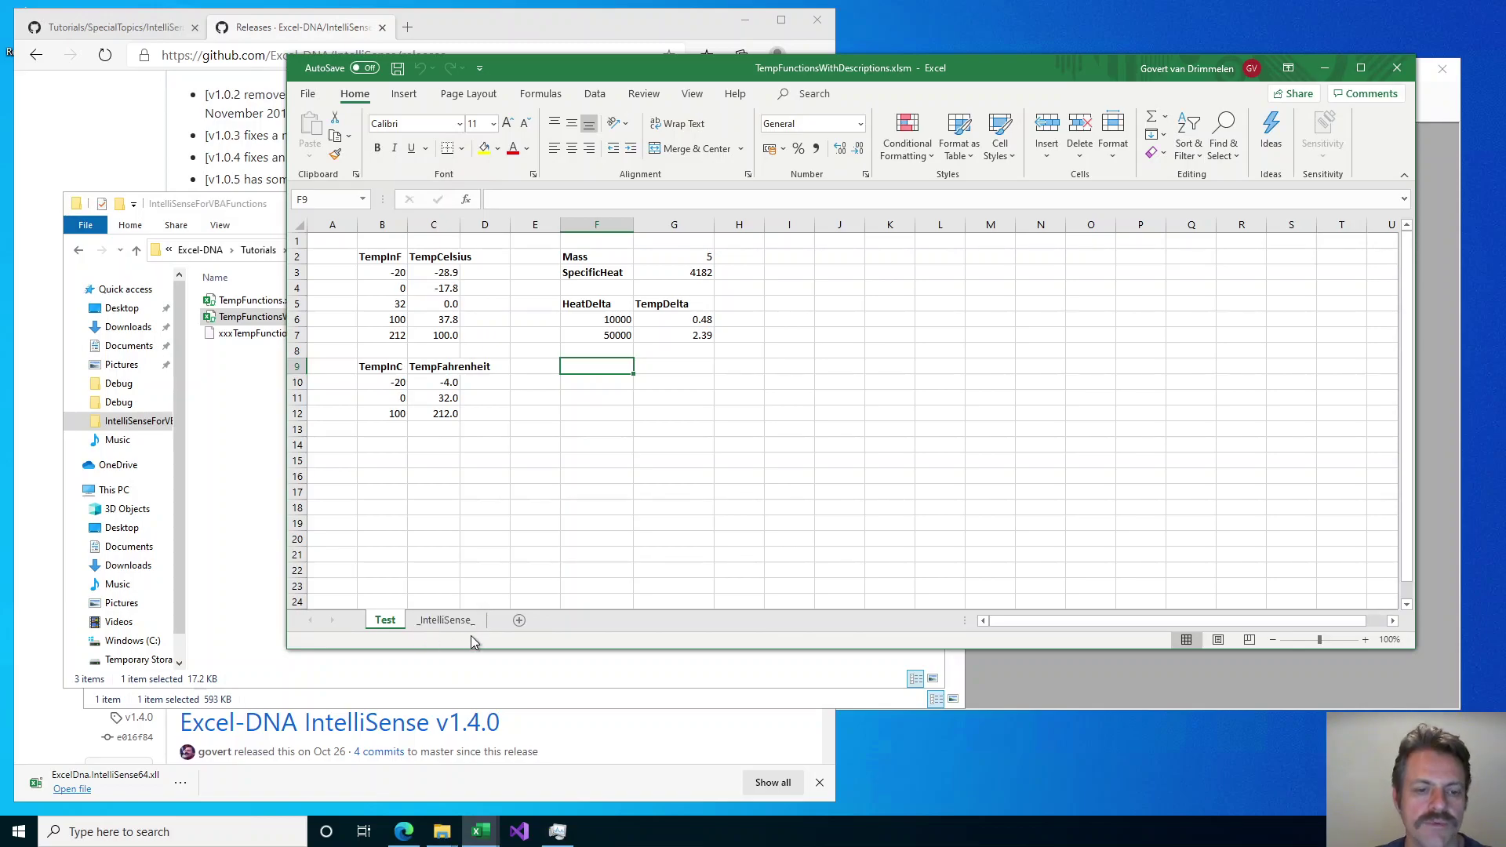
Look at the _IntelliSense_ sheet, then start a formula with =Tem in Test cell F9 and examine the descriptions of the suggested functions.
click(442, 620)
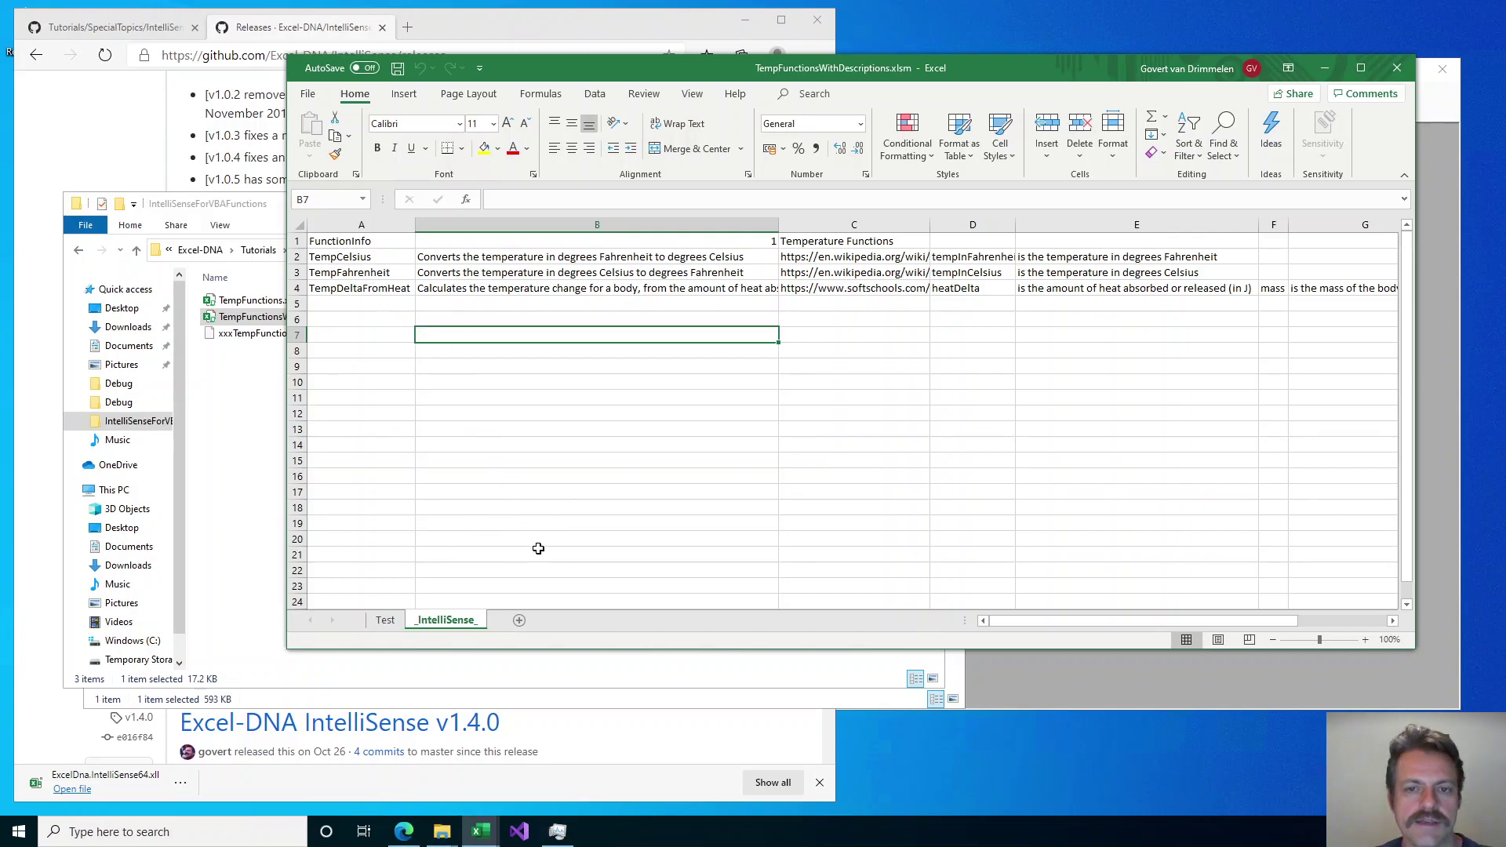
click(384, 621)
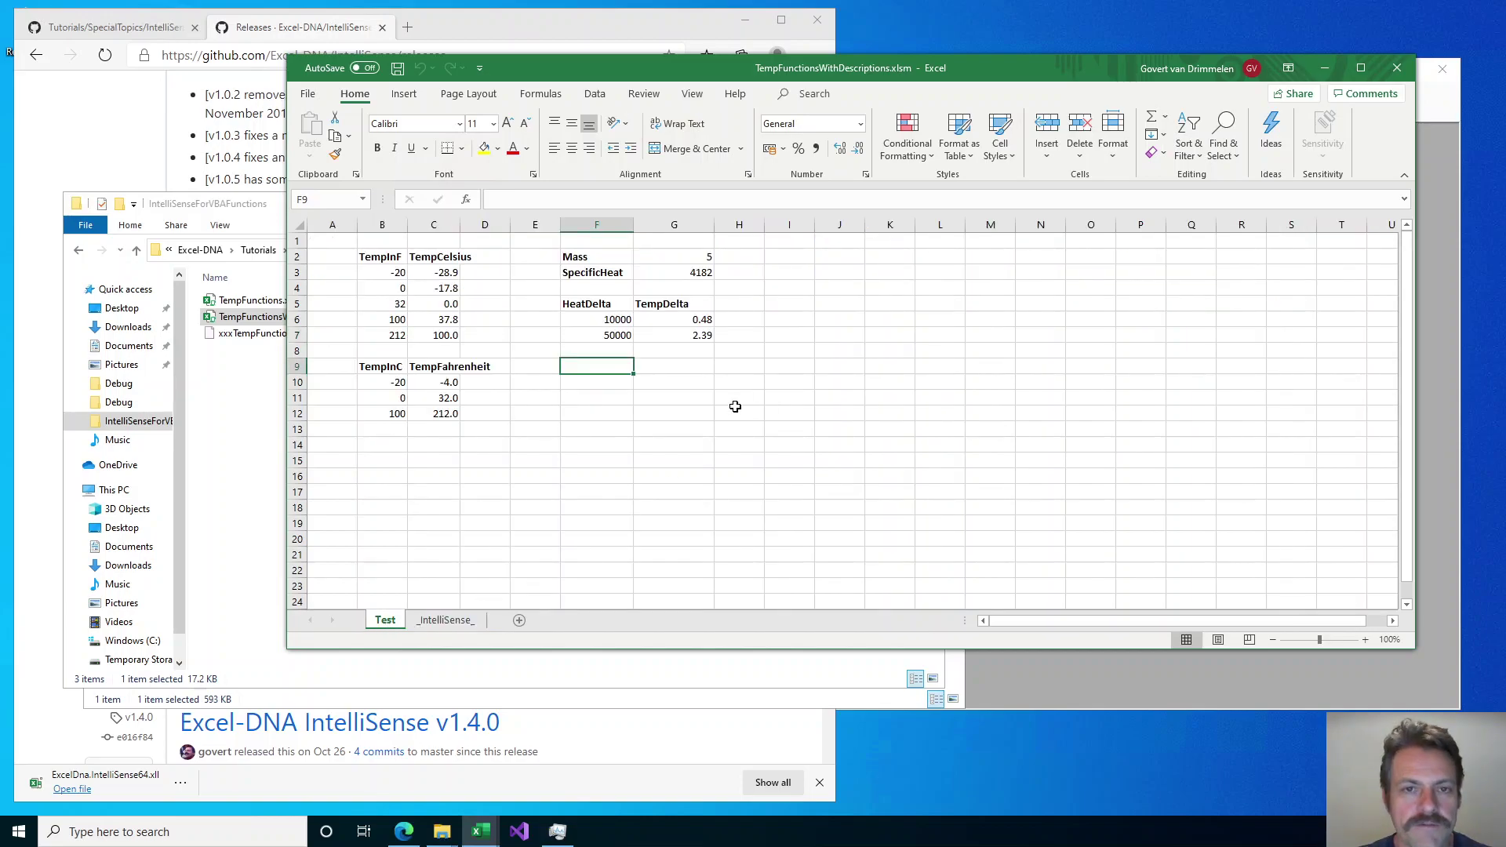
text(=Tem)
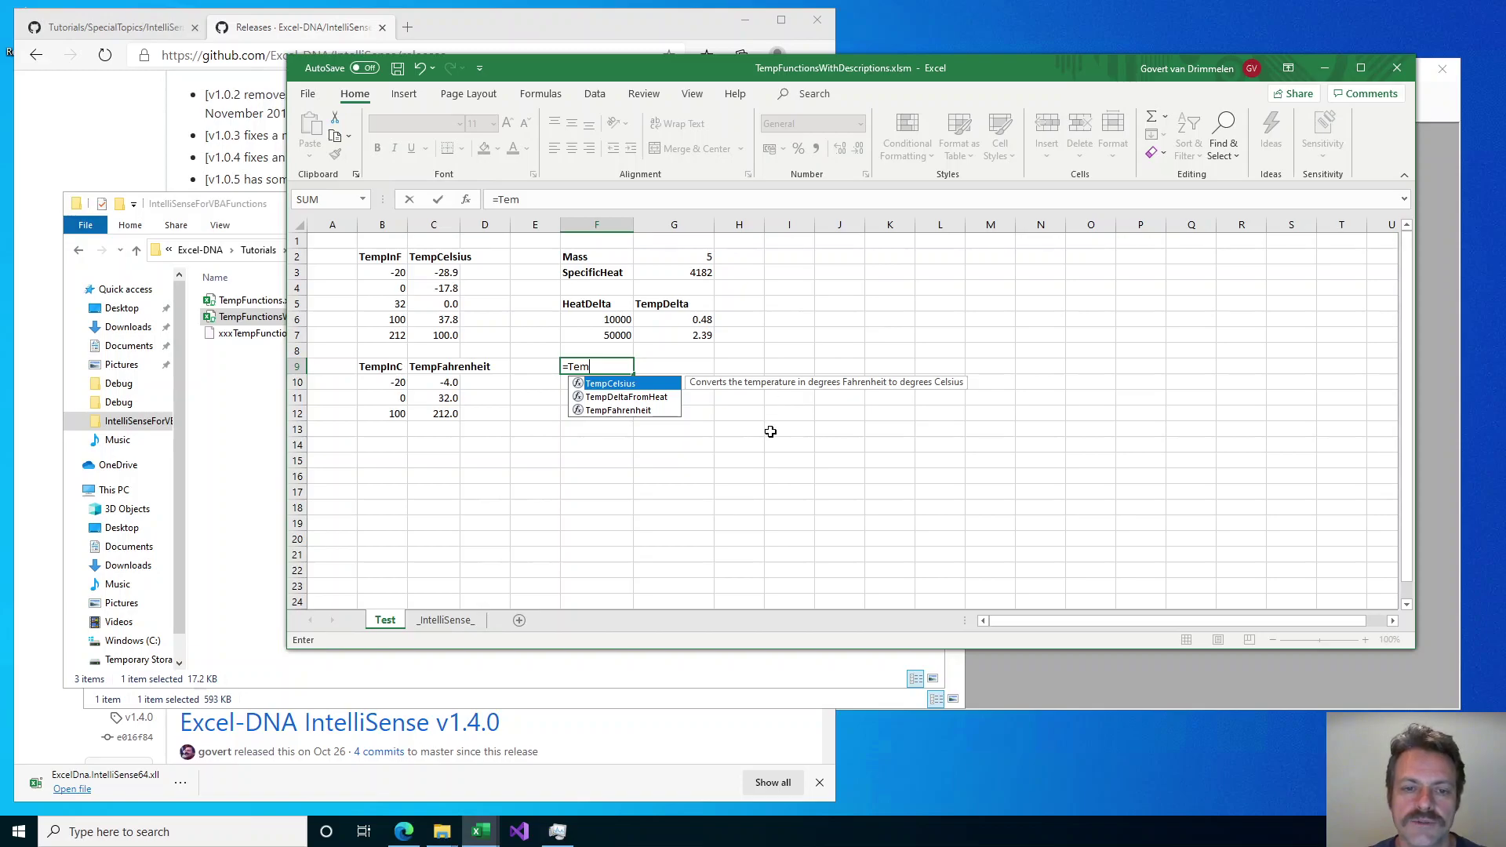
key(Down)
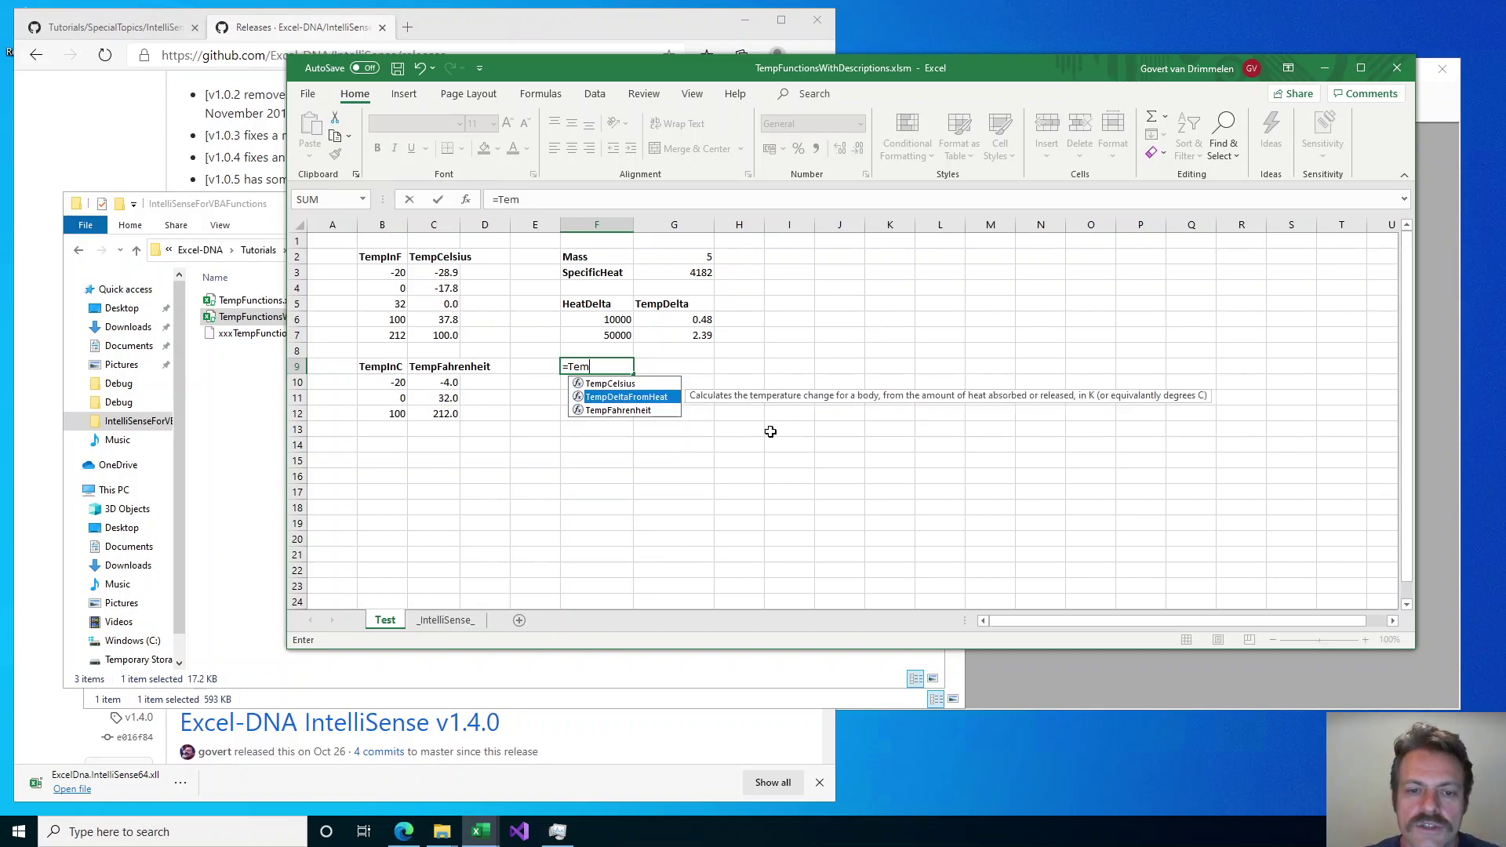
key(Down)
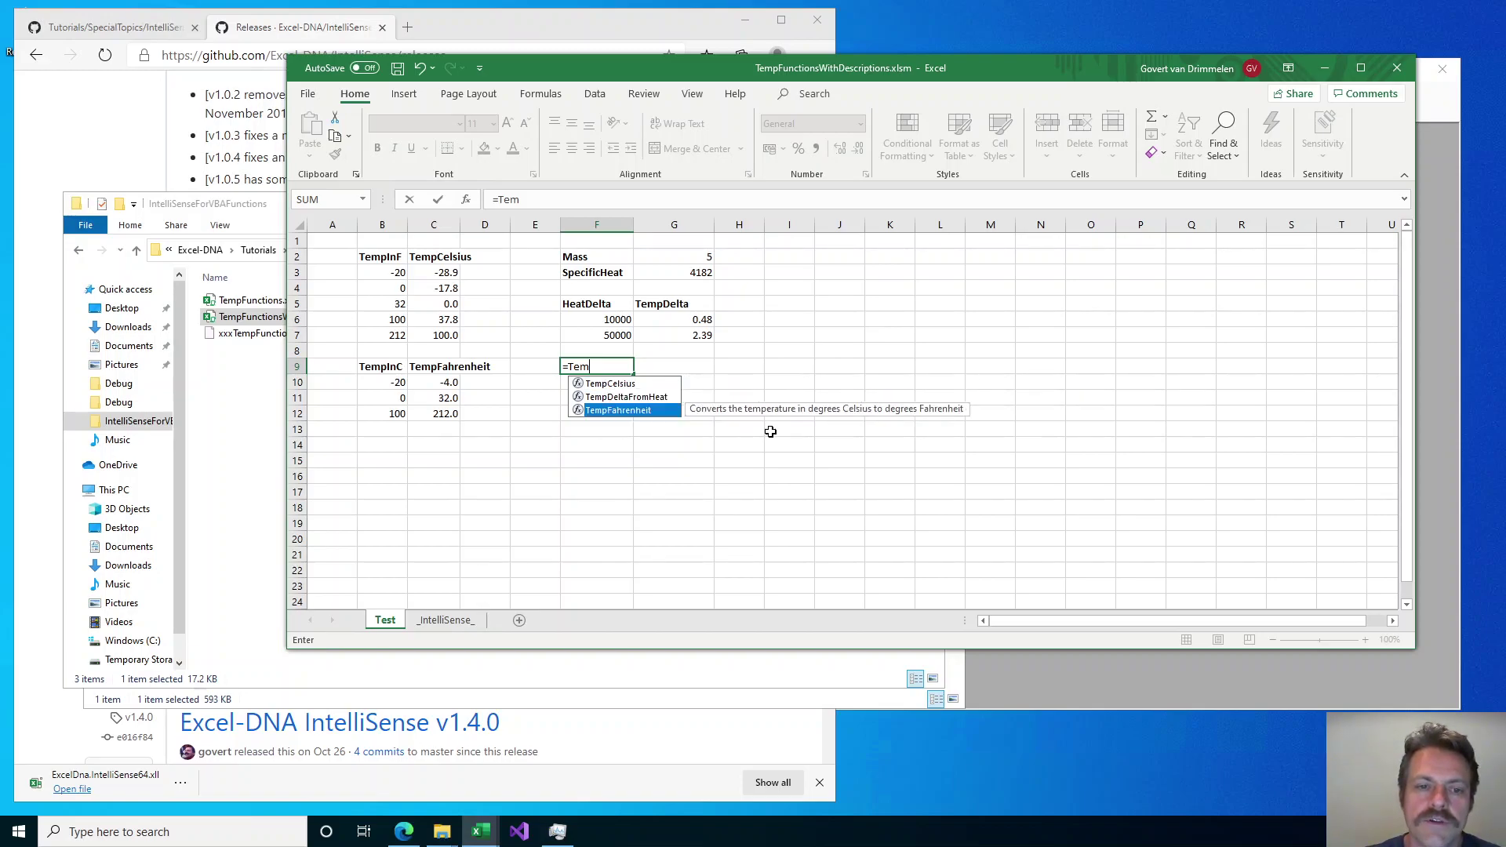
key(BackSpace)
key(Down)
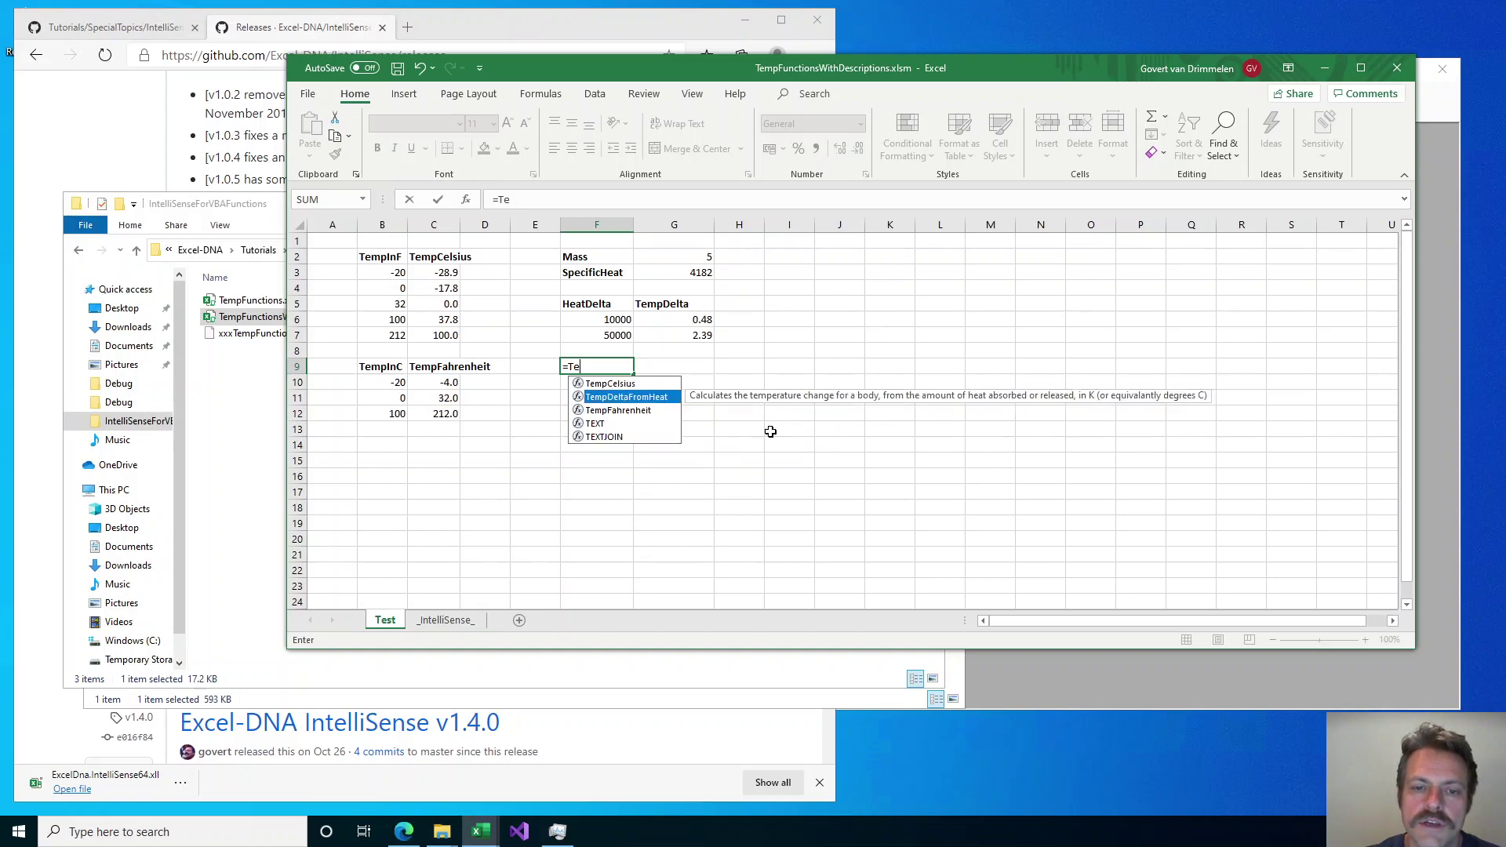
key(Down)
key(Down)
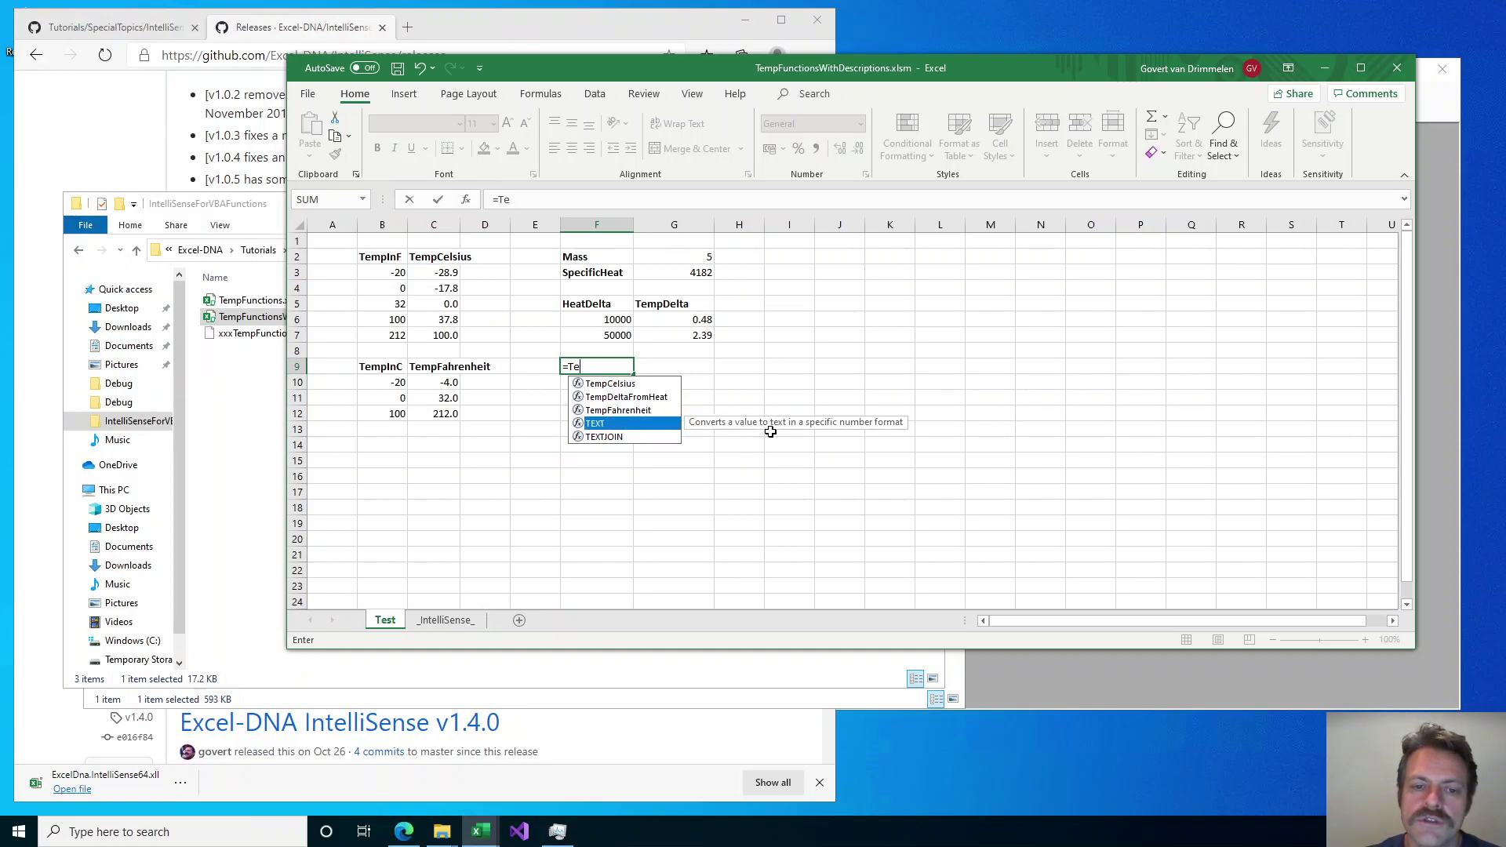
key(Up)
key(Up)
key(Up)
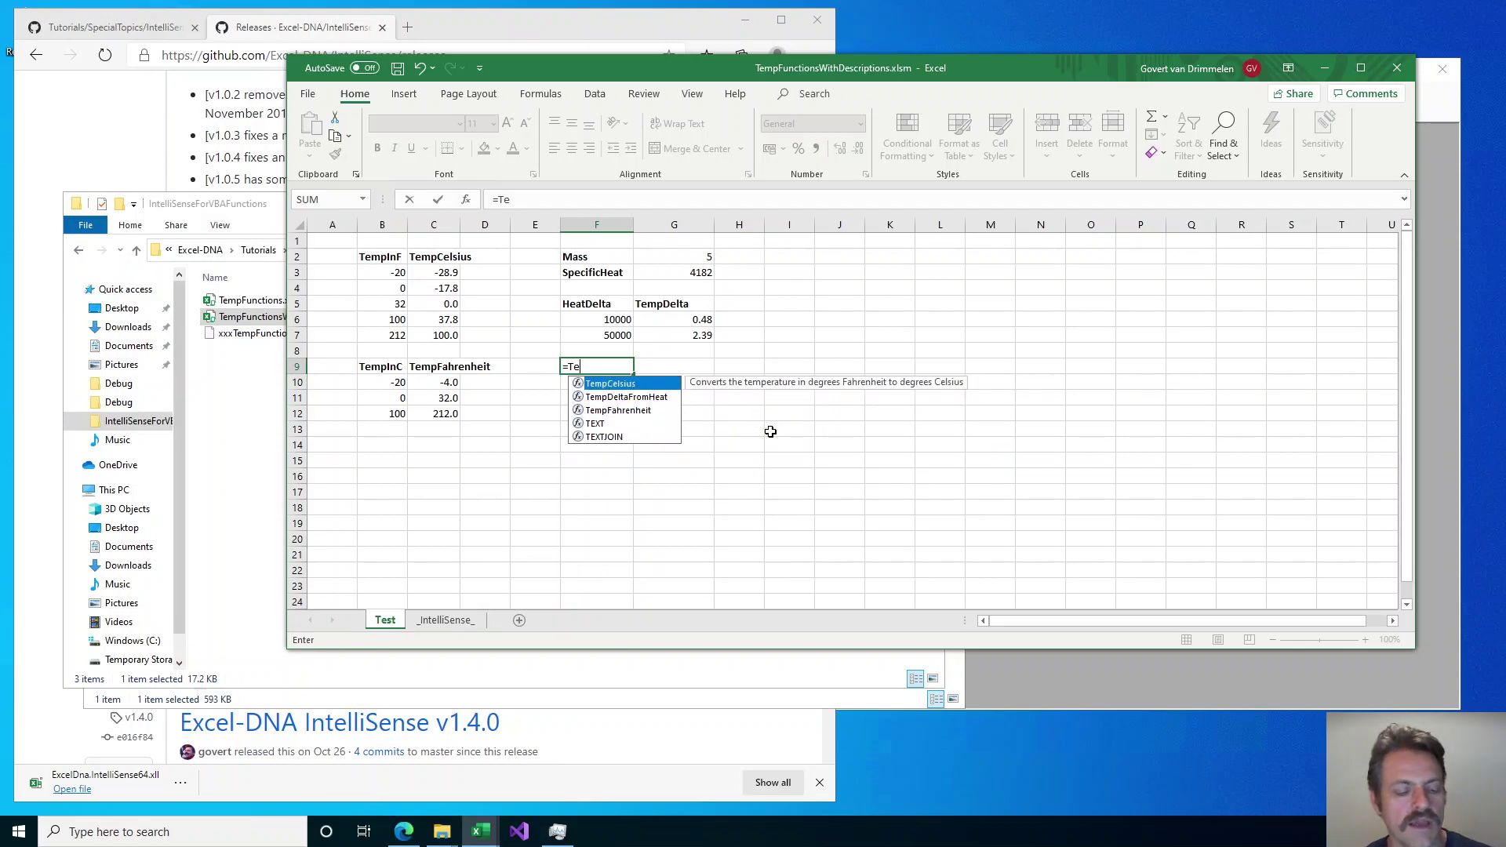
key(Down)
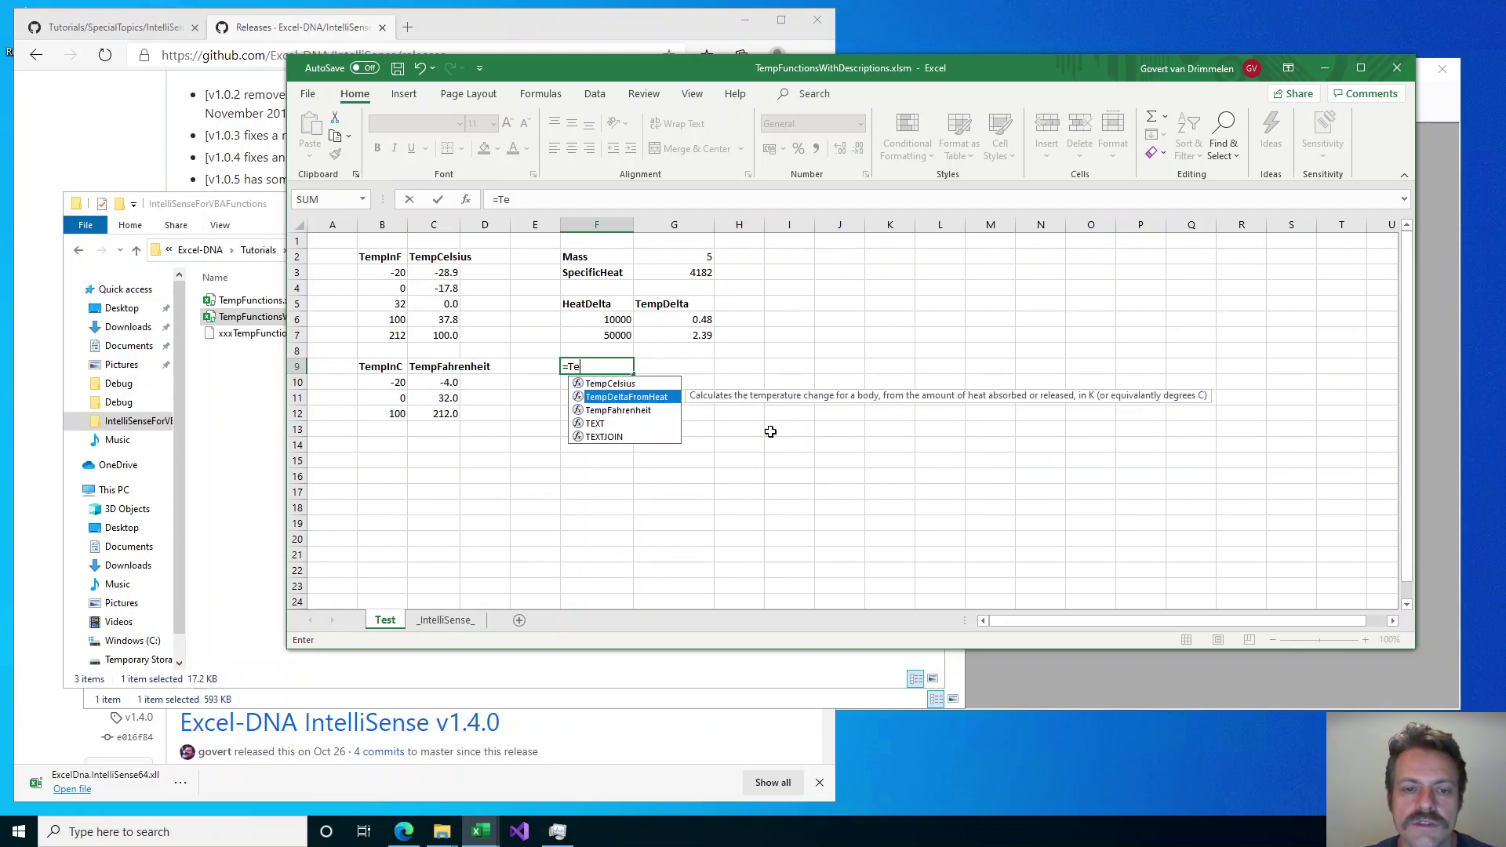
Choose TempDeltaFromHeat in cell F9, enter 1000 as its heatDelta to view the argument help, and discard the formula.
key(Tab)
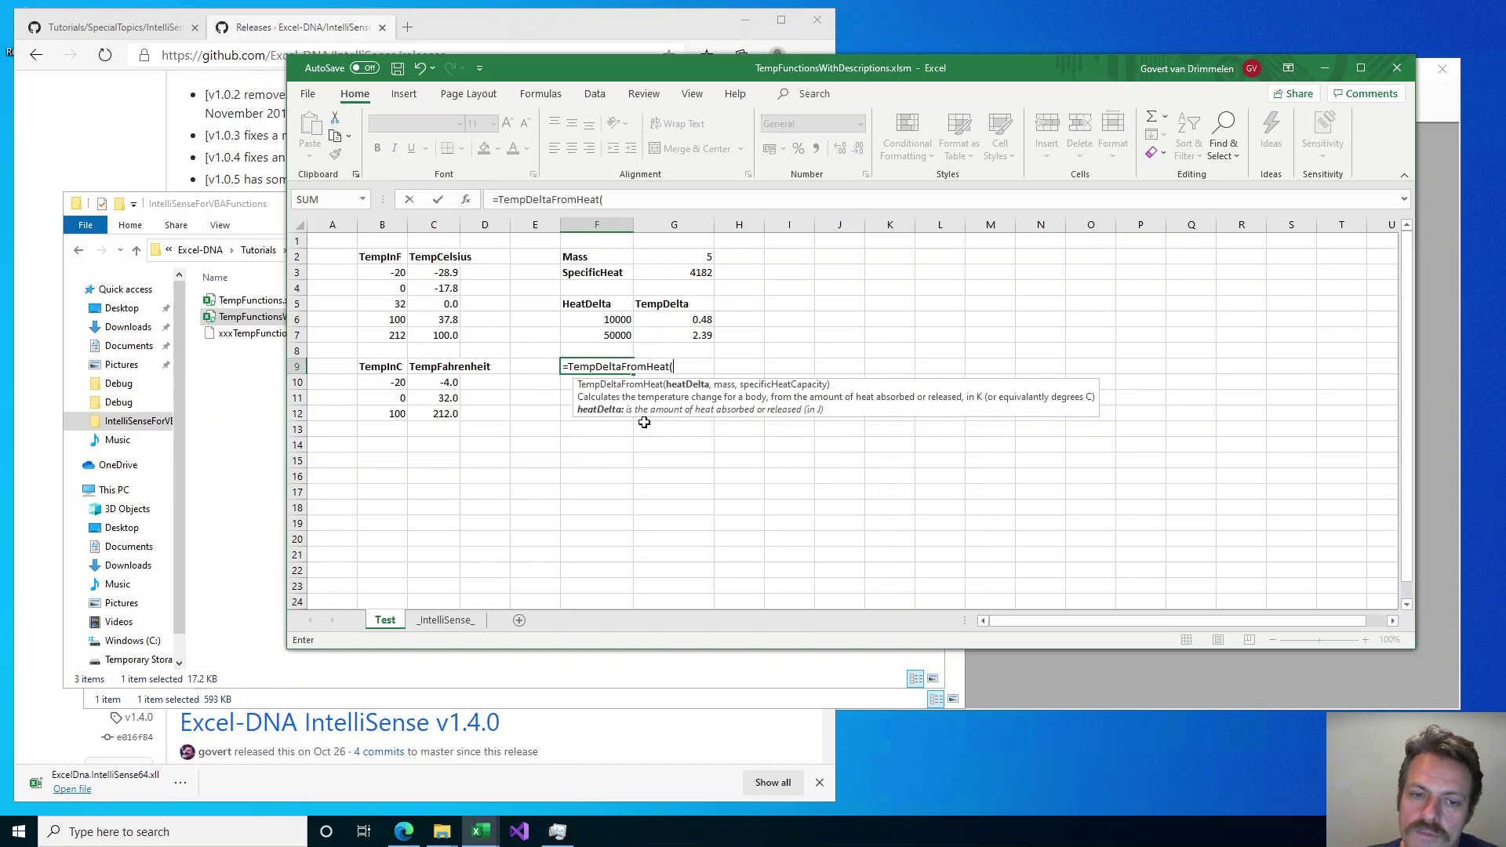
text(1000,)
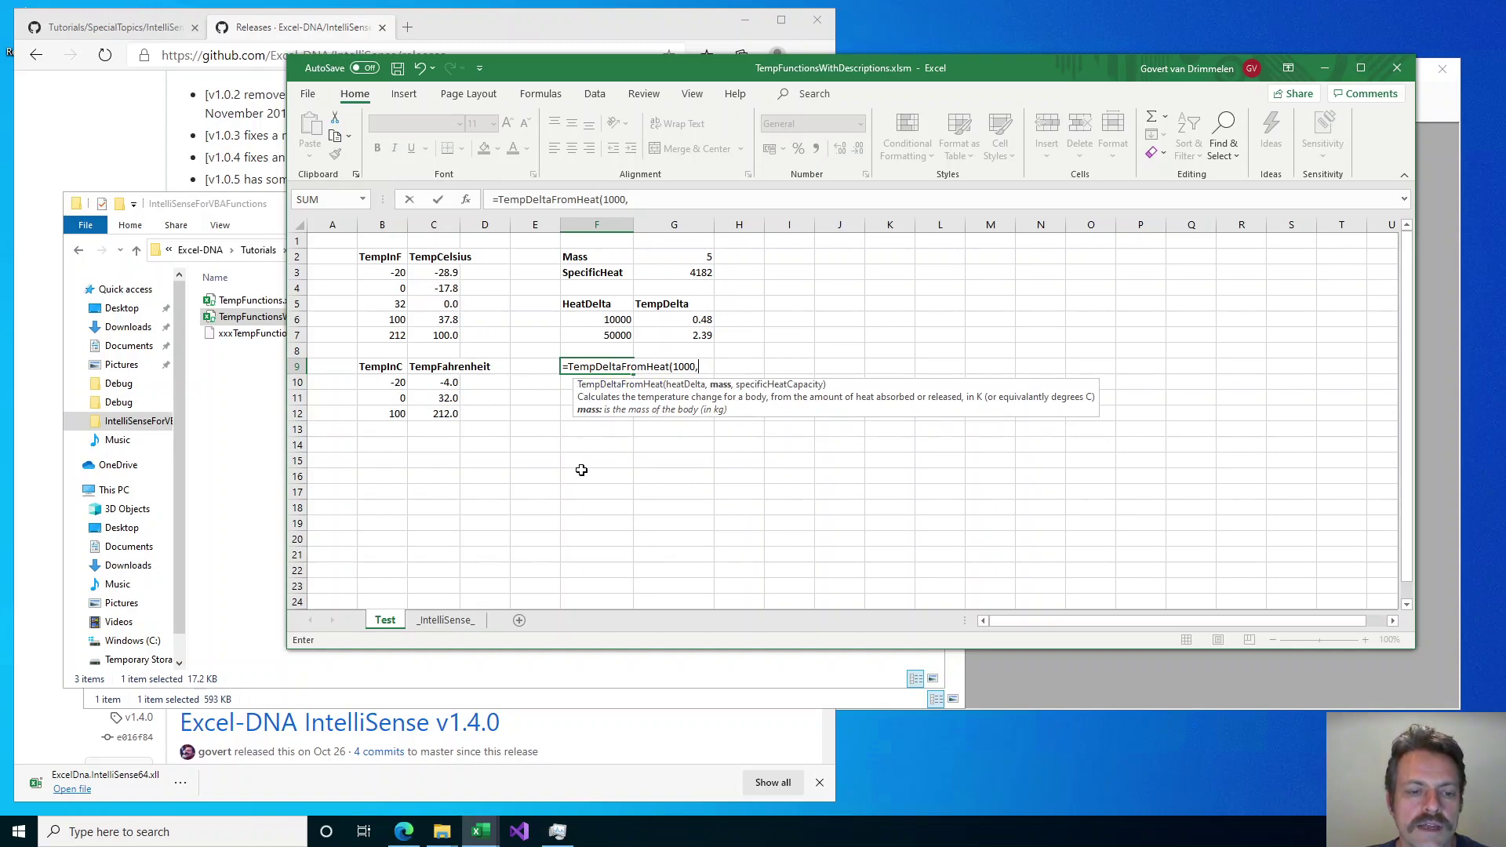
key(Escape)
Examine the header cells A1 to C1 on the _IntelliSense_ sheet, from the FunctionInfo marker to the Temperature Functions entry.
click(443, 620)
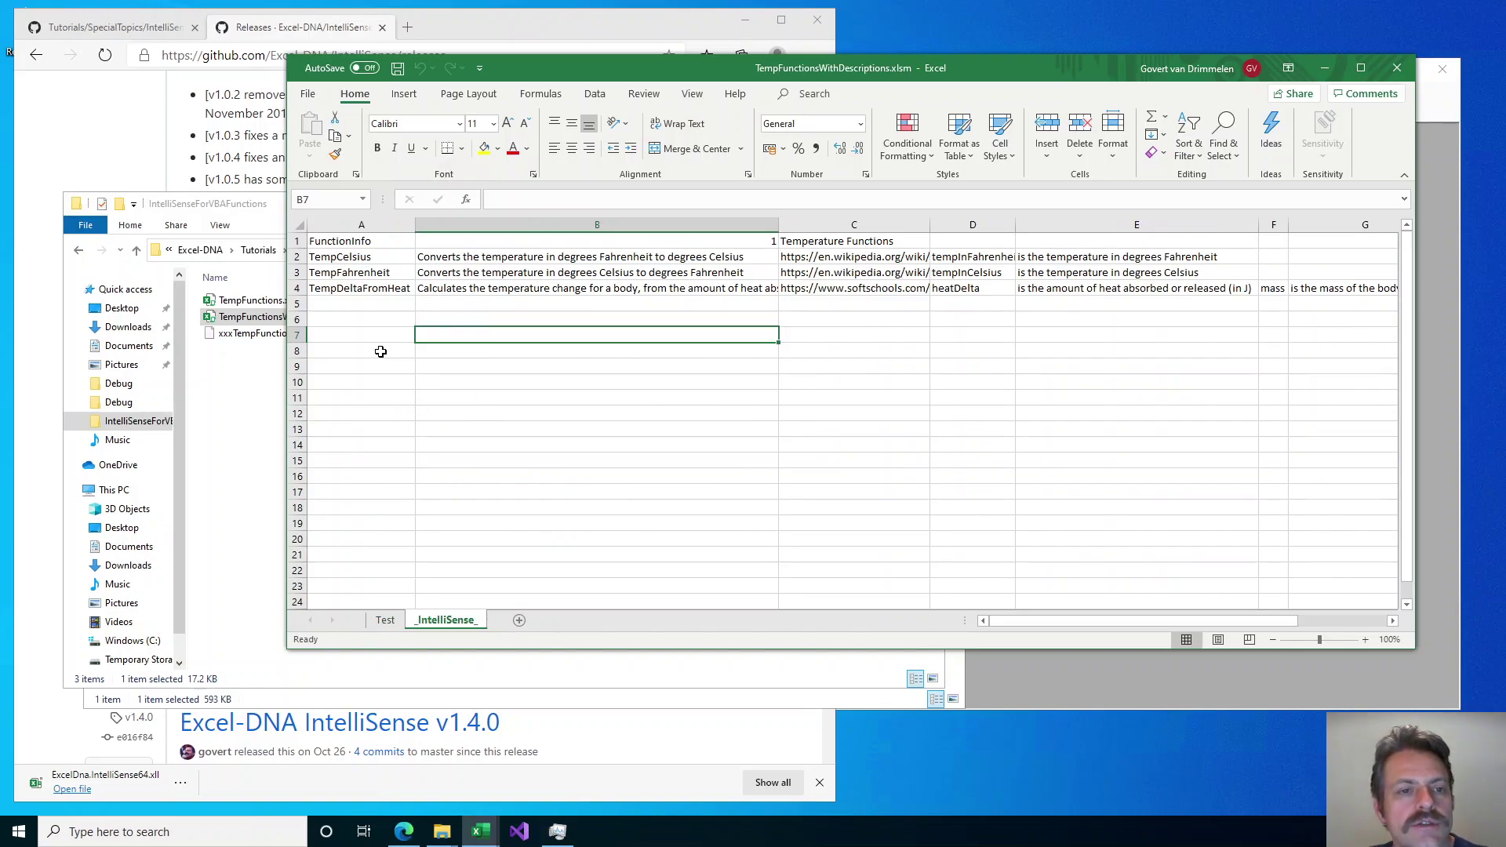
click(373, 241)
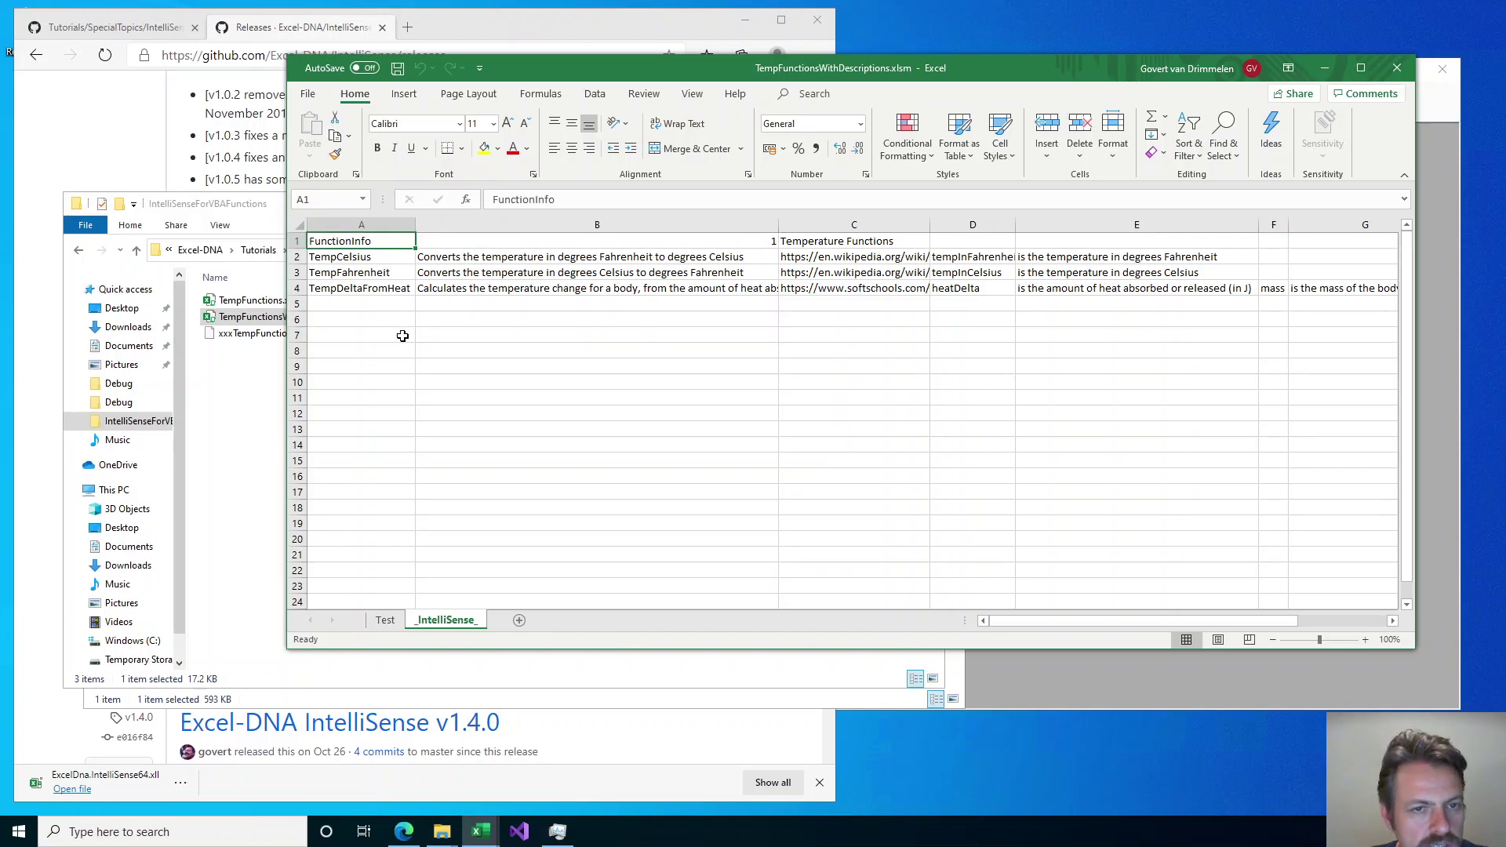
click(518, 241)
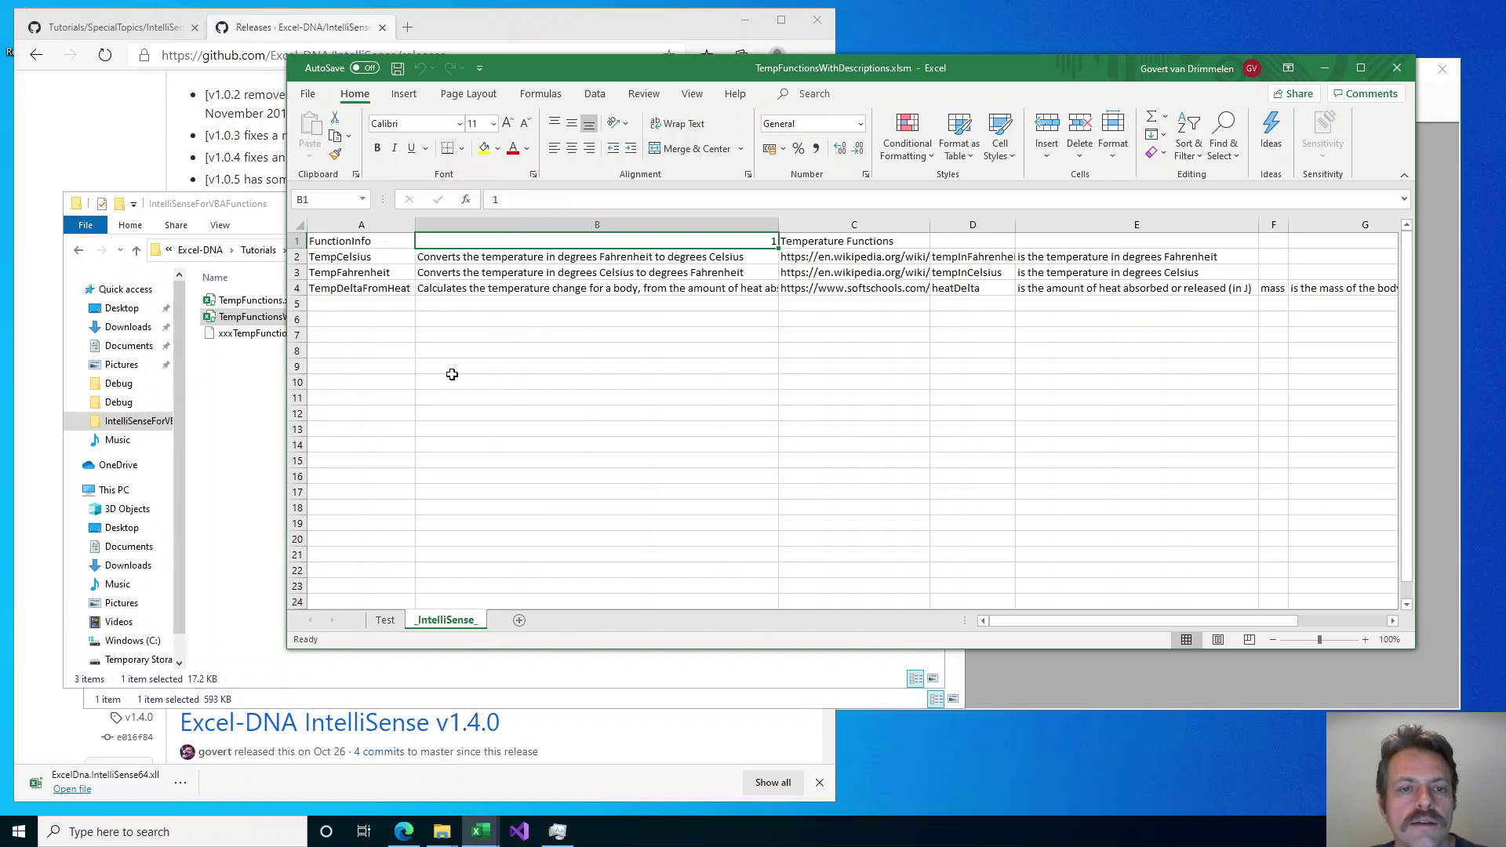
click(892, 240)
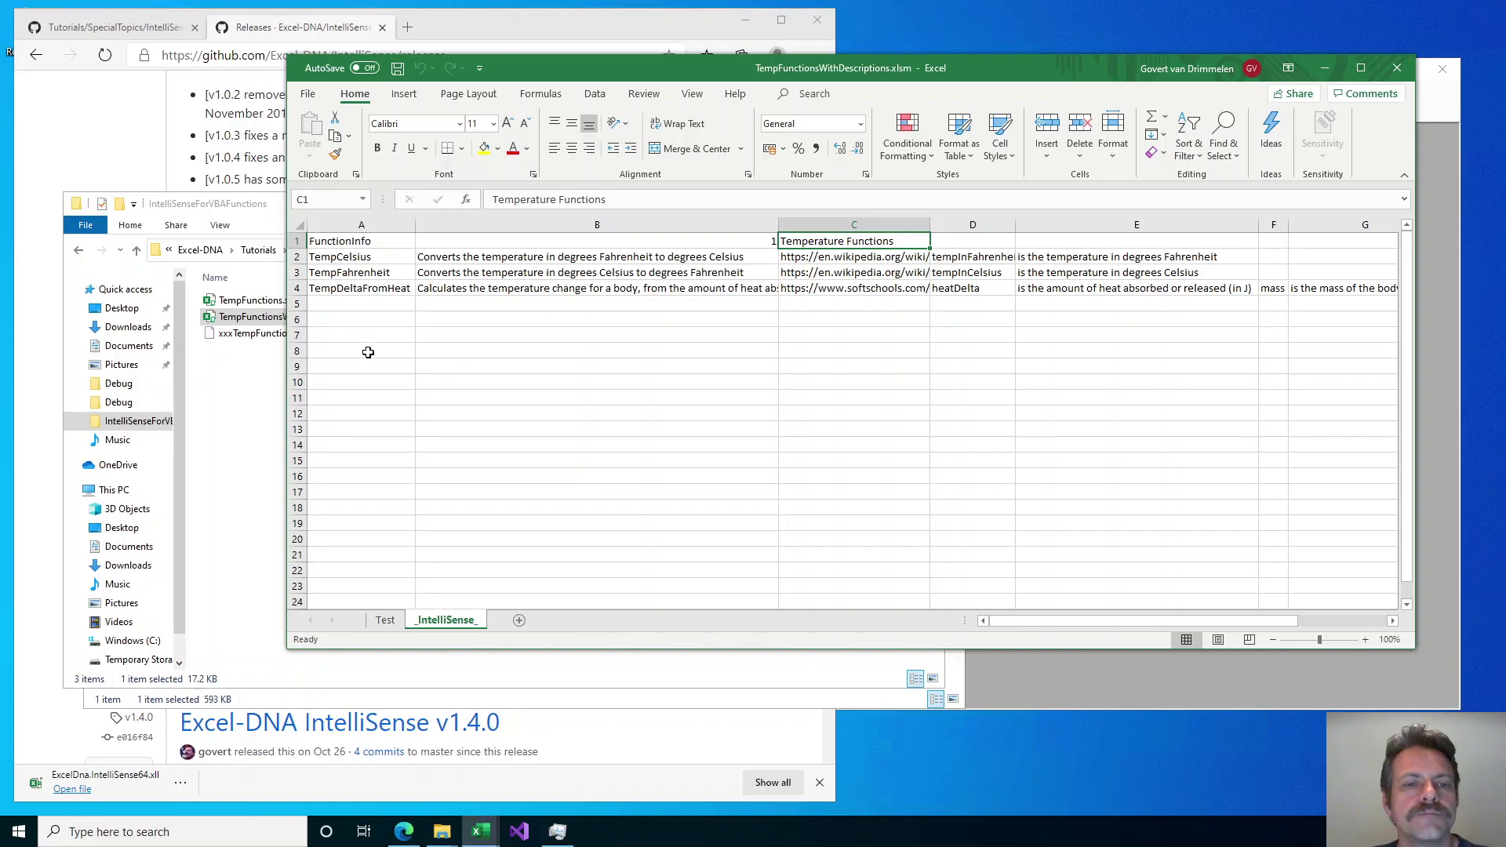
Examine the TempCelsius row on the _IntelliSense_ sheet: function name, description, help link, argument name and argument description.
click(296, 257)
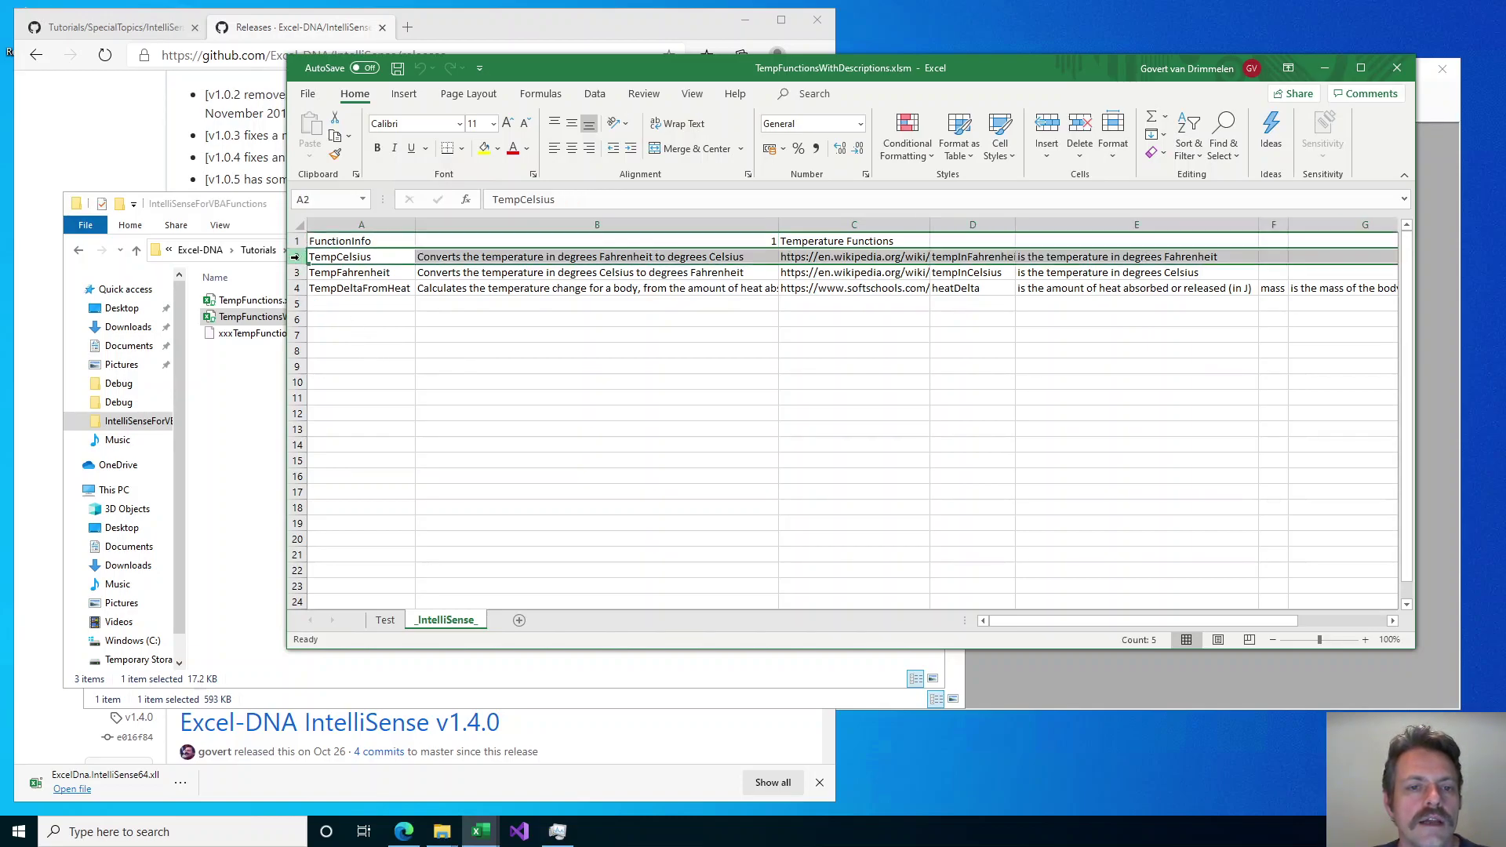
click(367, 351)
click(380, 257)
click(447, 259)
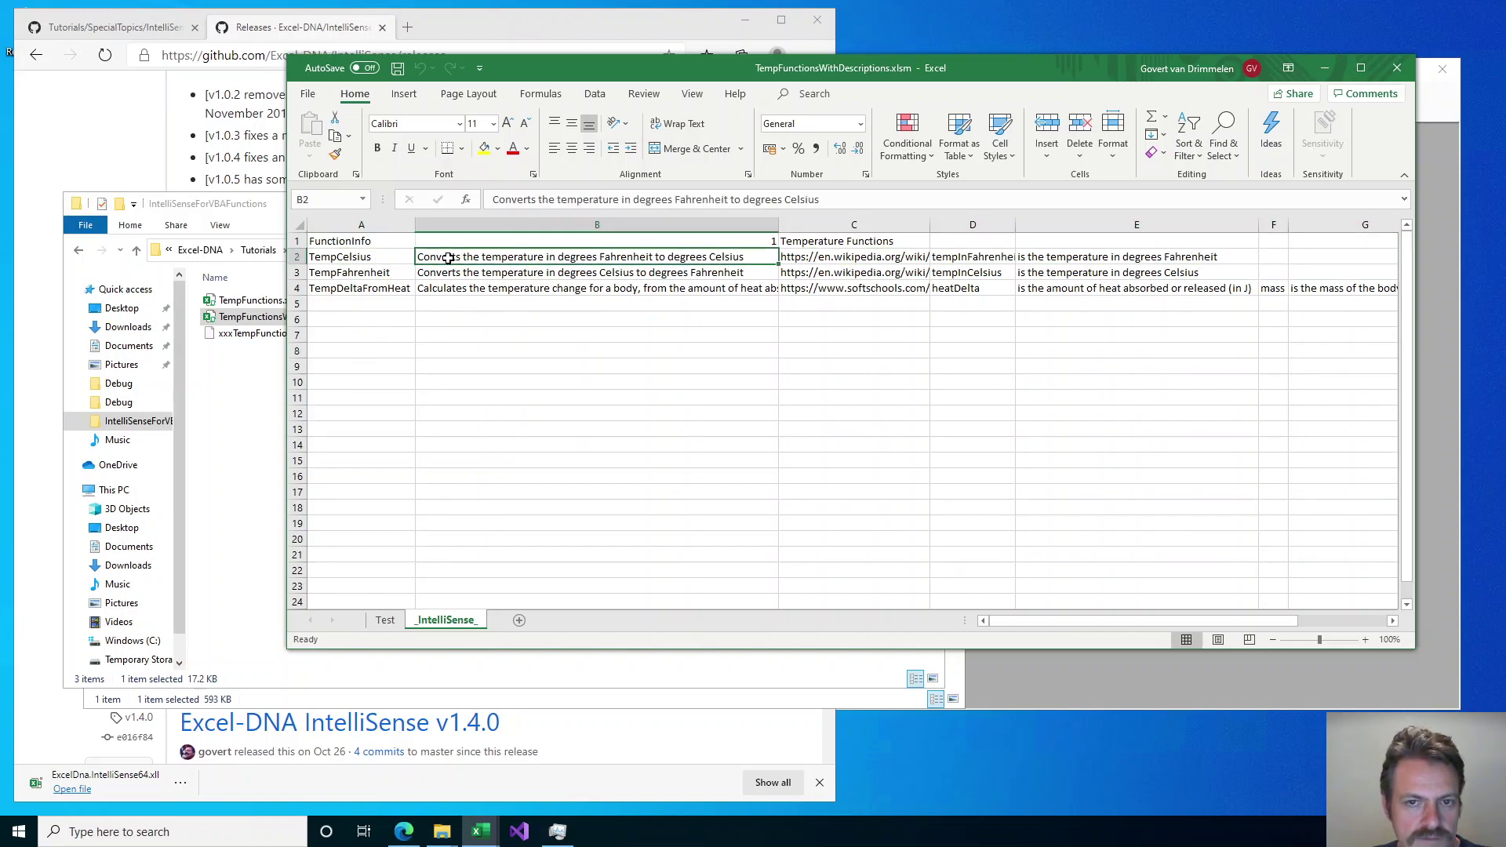
click(802, 259)
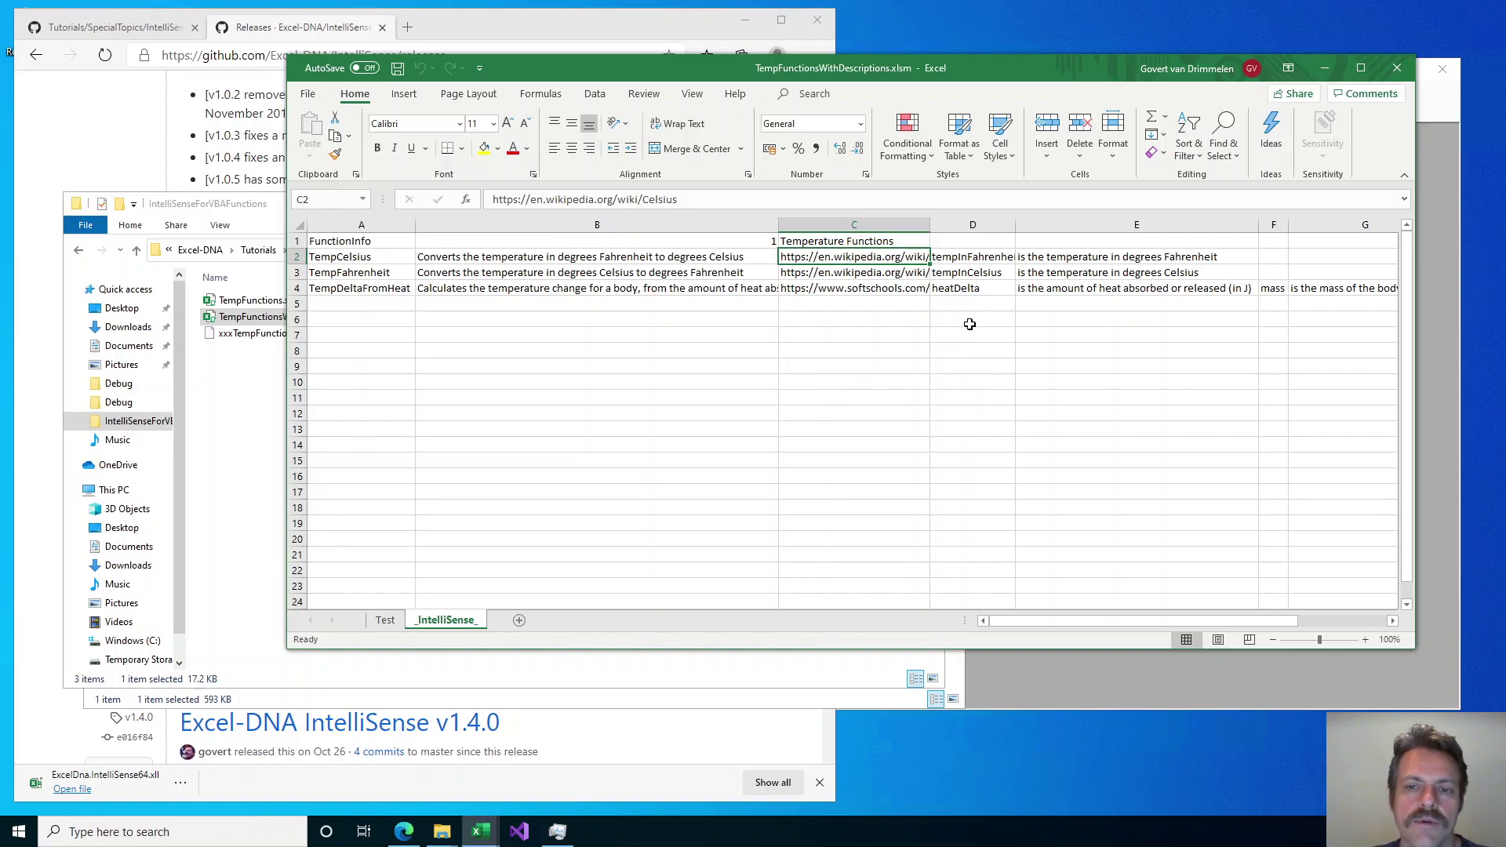
click(993, 257)
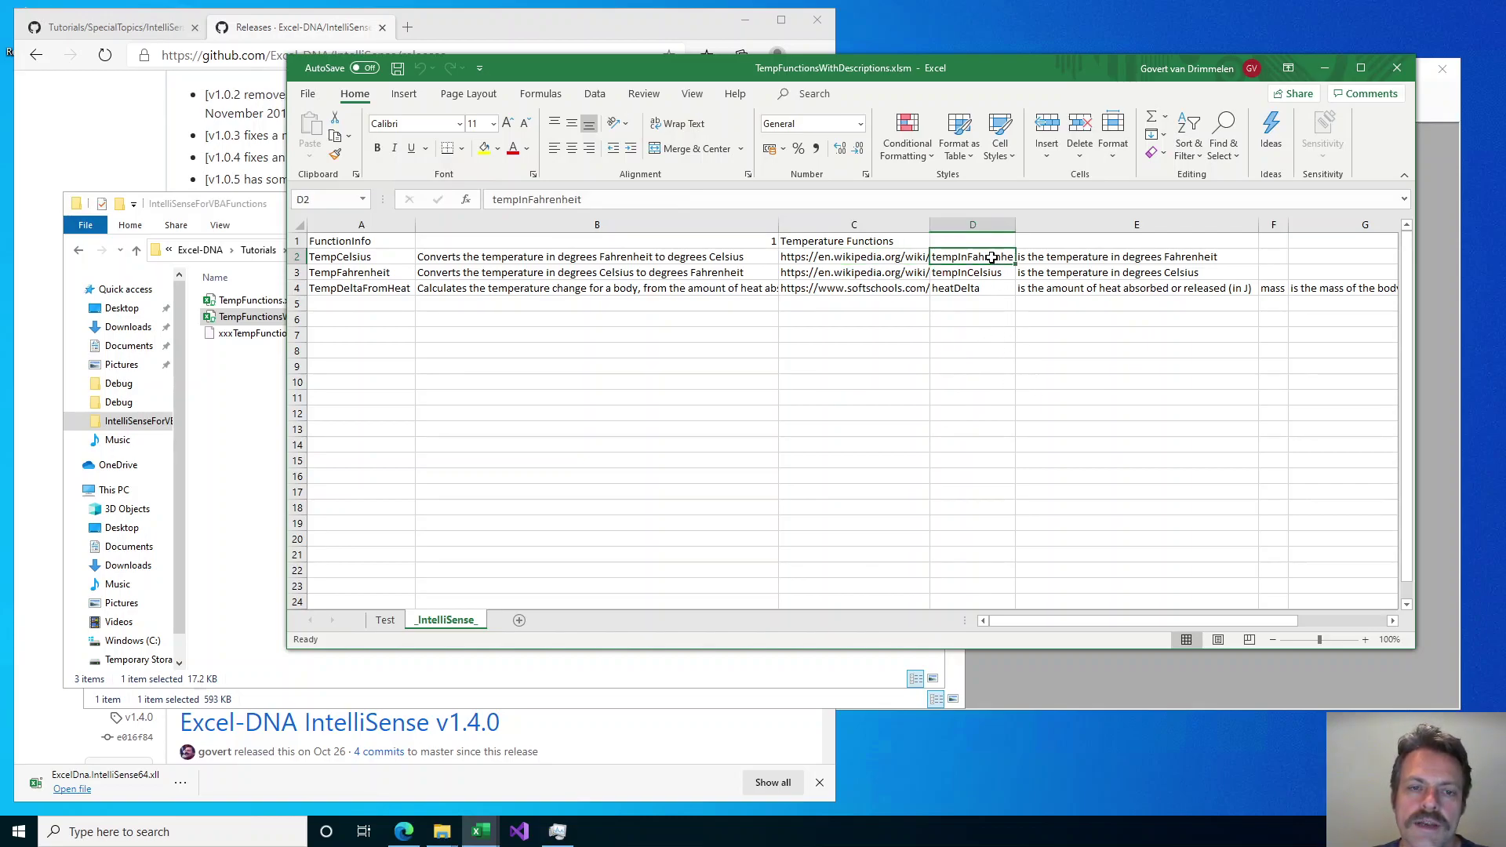
click(1036, 259)
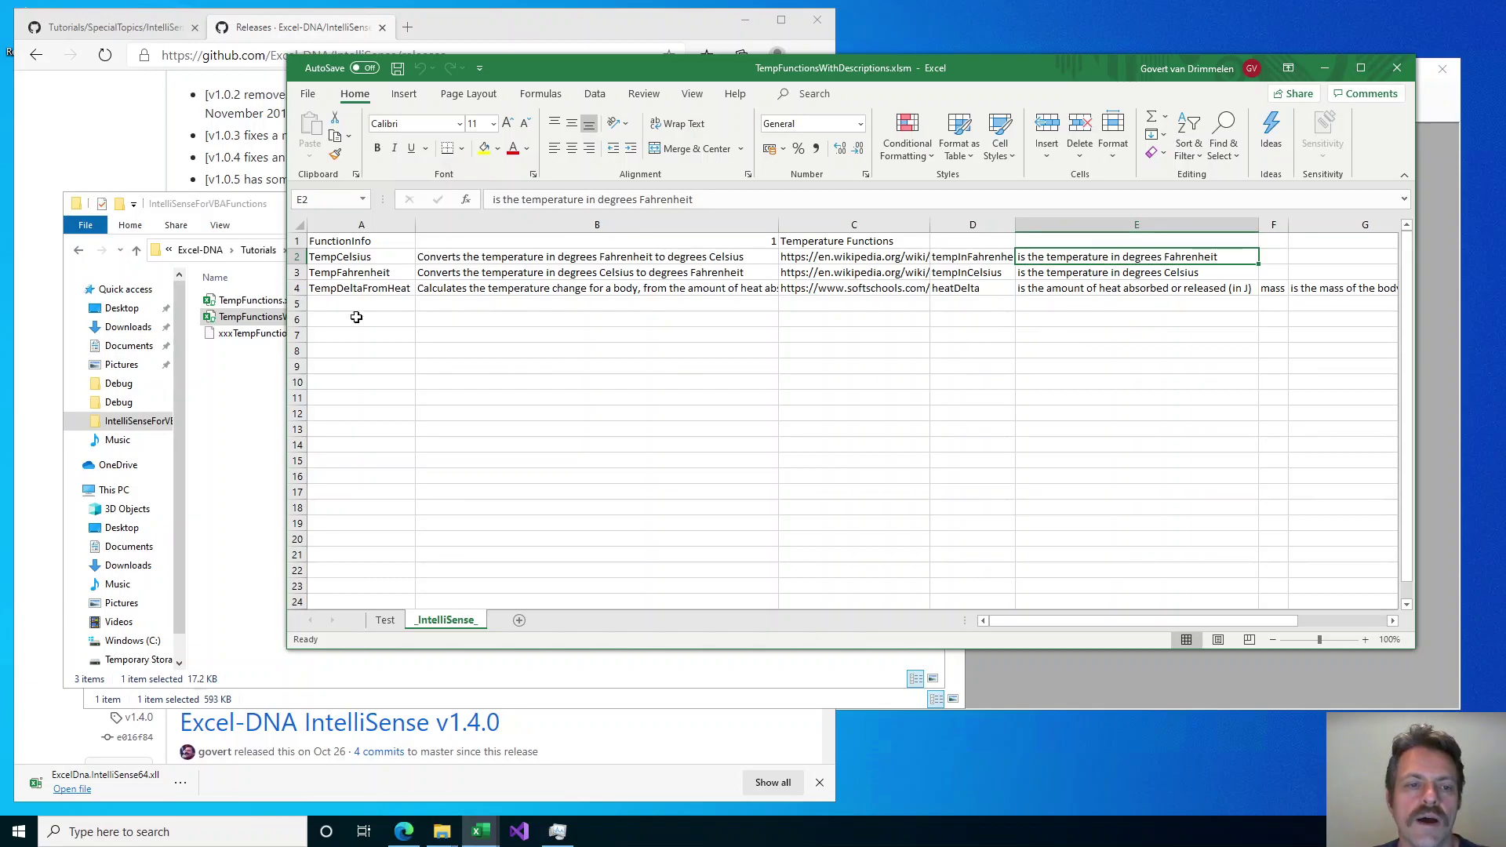
Widen the workbook window to view more argument columns on the _IntelliSense_ sheet and compare it with the Test sheet.
drag(285, 308, 76, 312)
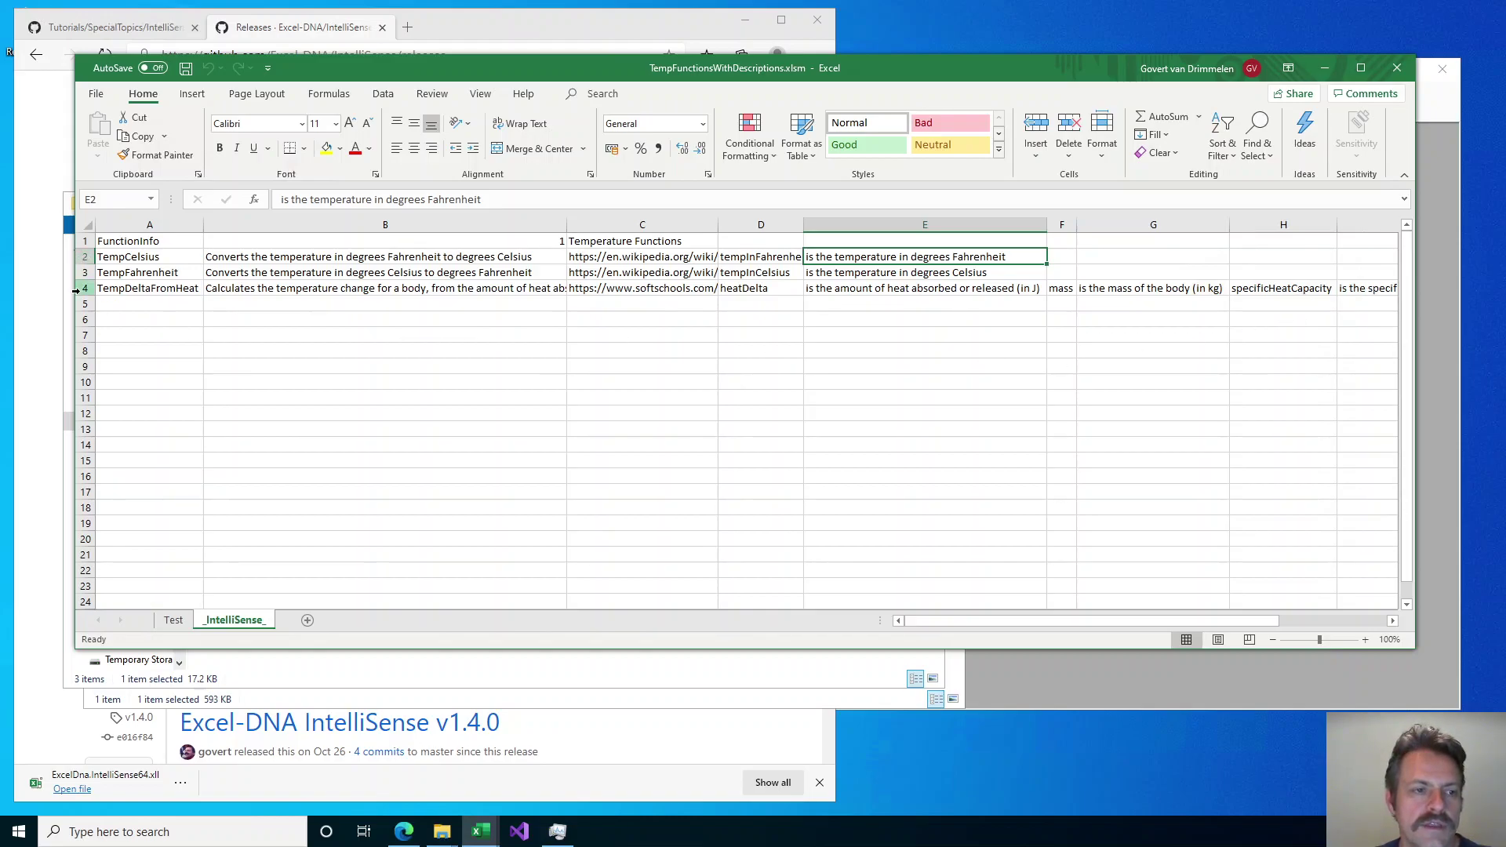
click(174, 621)
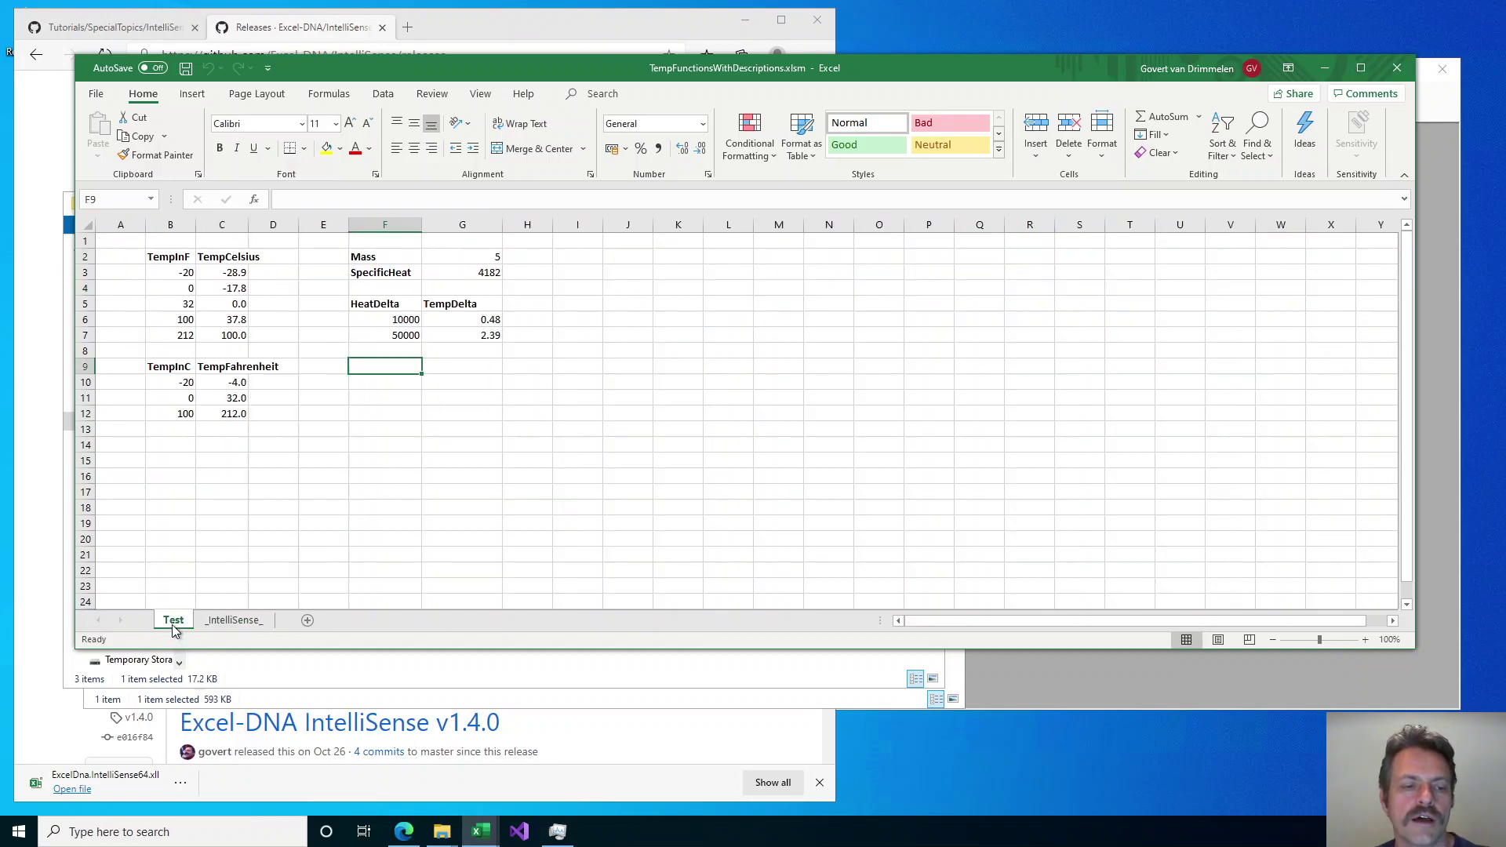
click(234, 622)
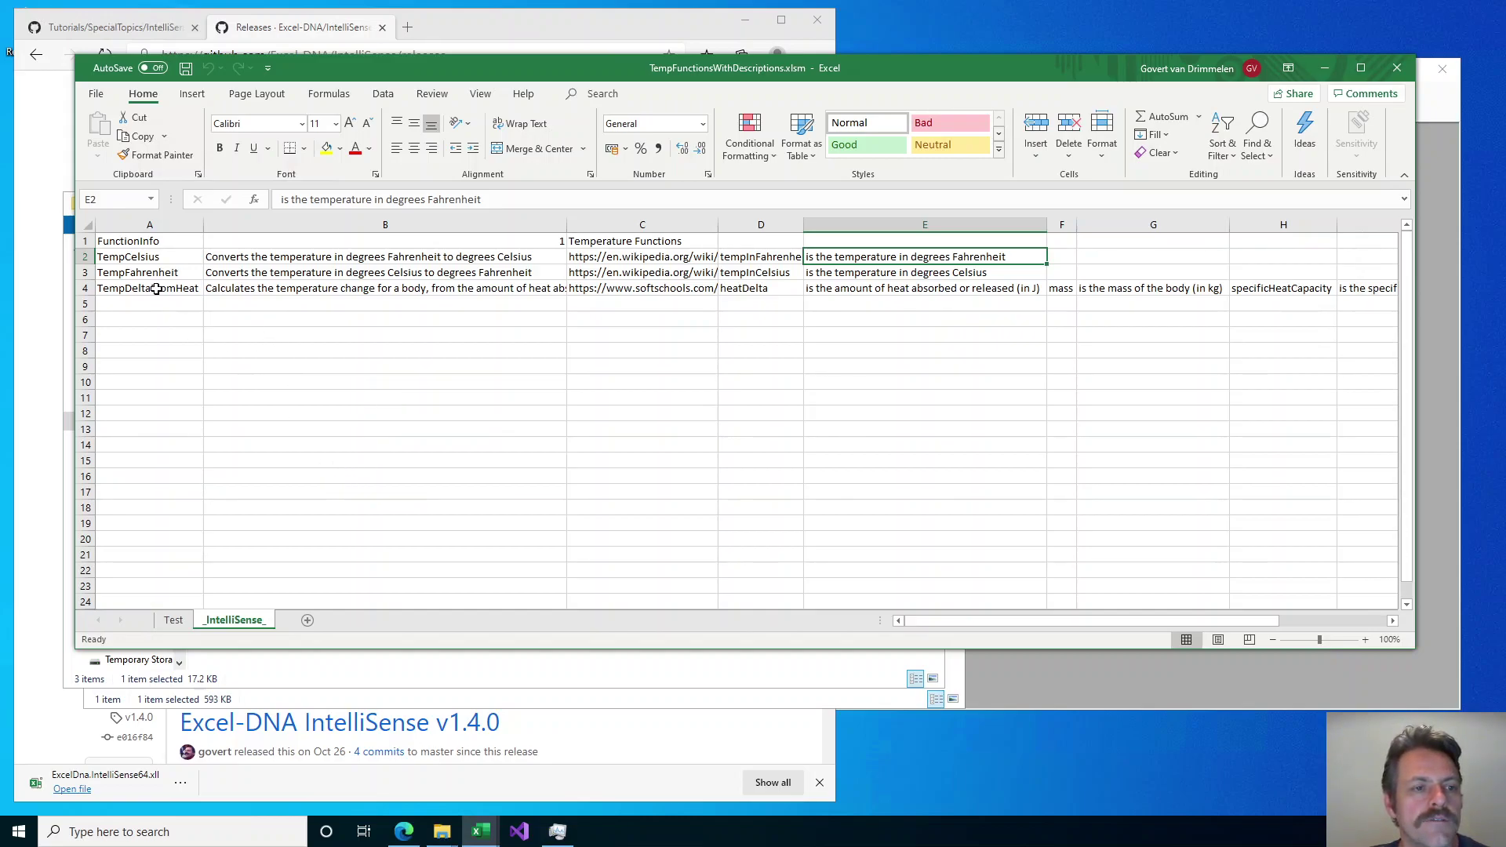
Change the TempCelsius description in cell B2 of the _IntelliSense_ sheet to "Returns the degrees Celsius".
click(253, 256)
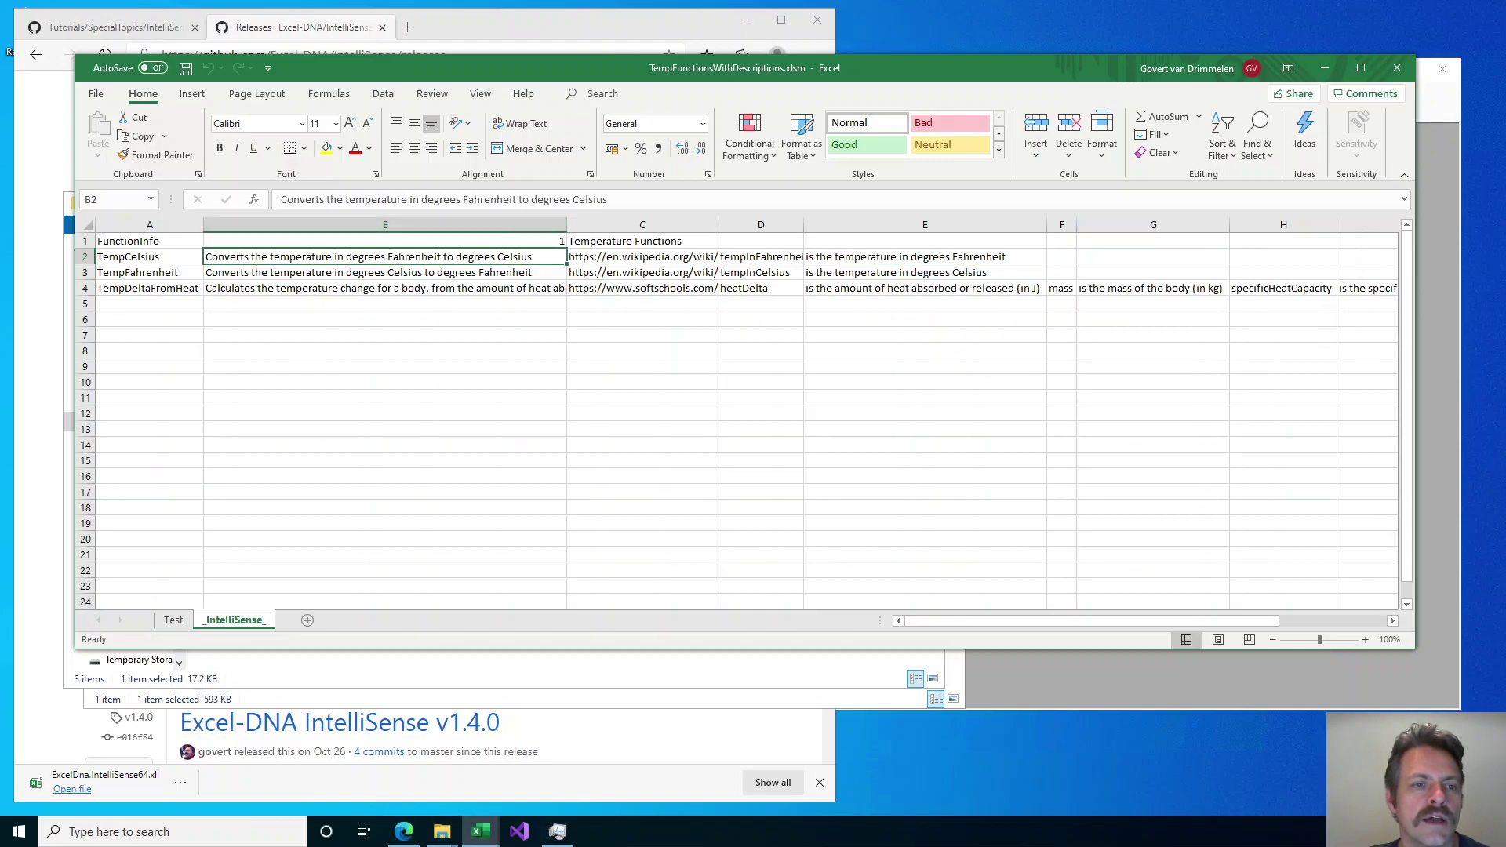
drag(280, 199, 530, 199)
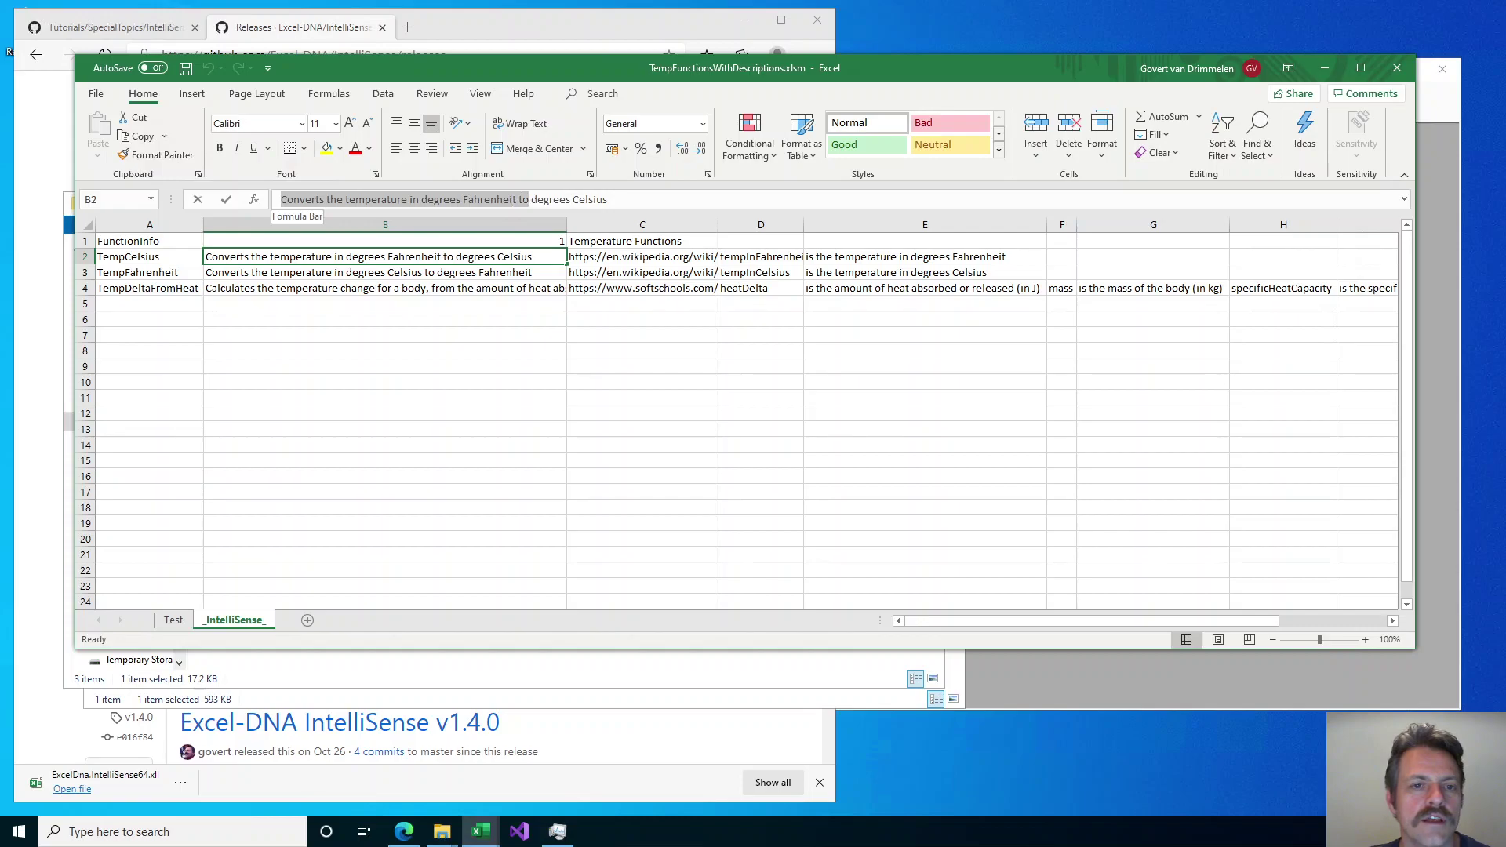
text(Returns )
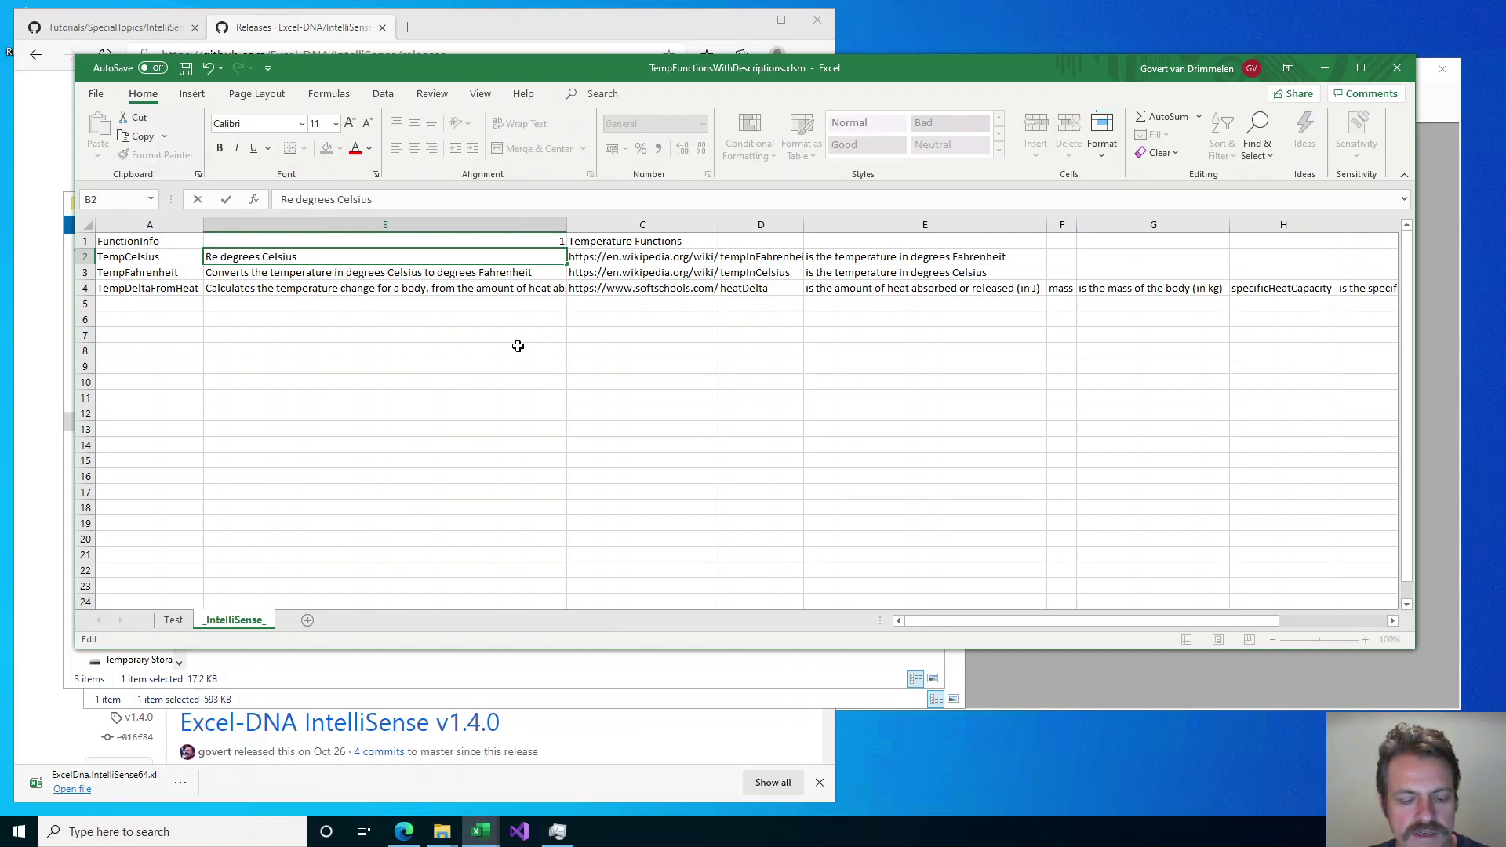
text(the)
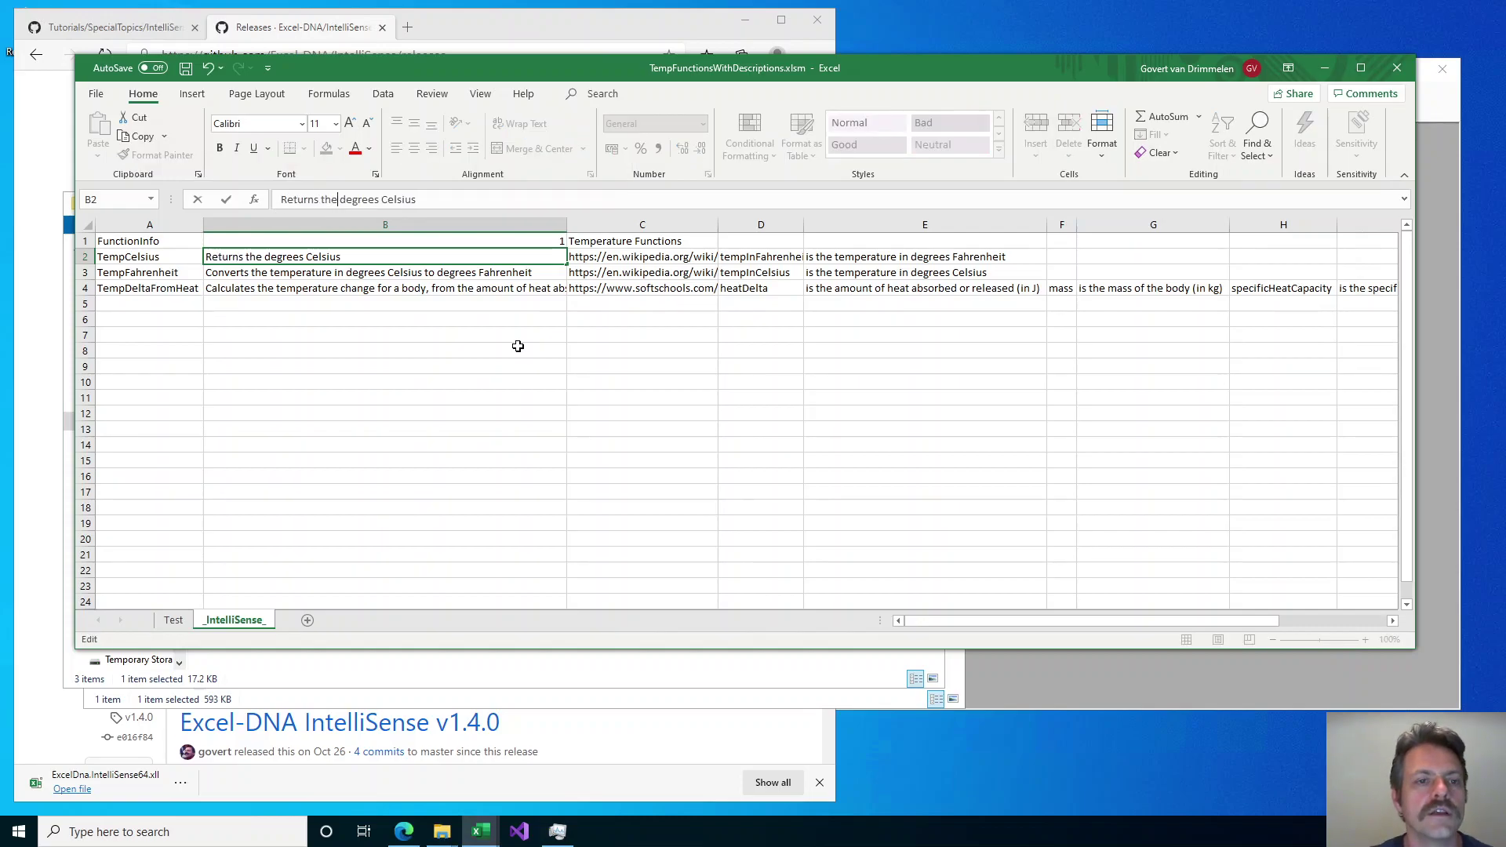
key(Return)
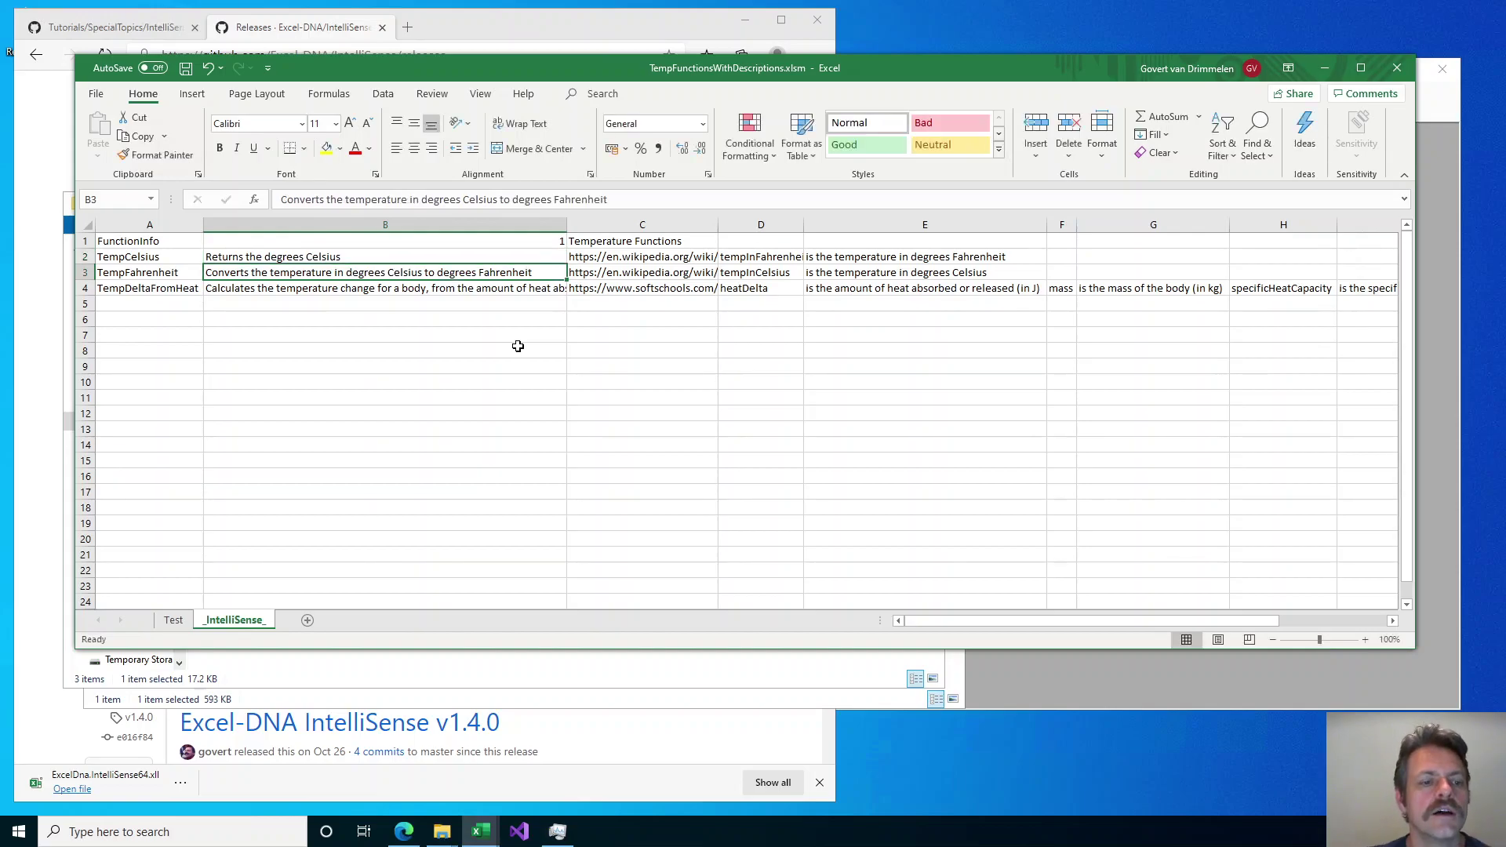
Save the workbook and enter the partial formula =Temp in cell F9 of the Test sheet.
key(ctrl+s)
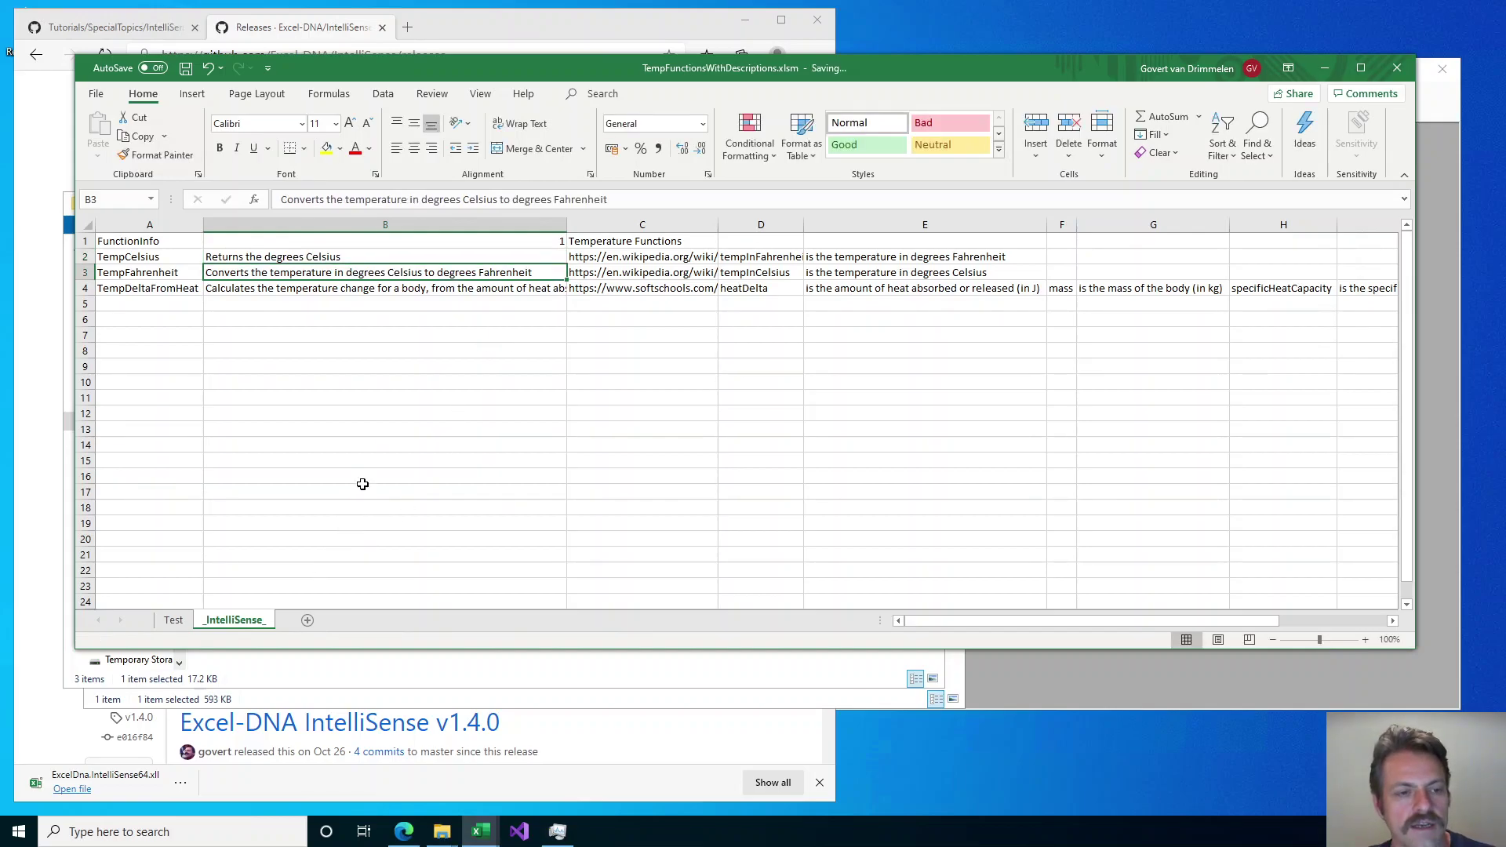
click(174, 620)
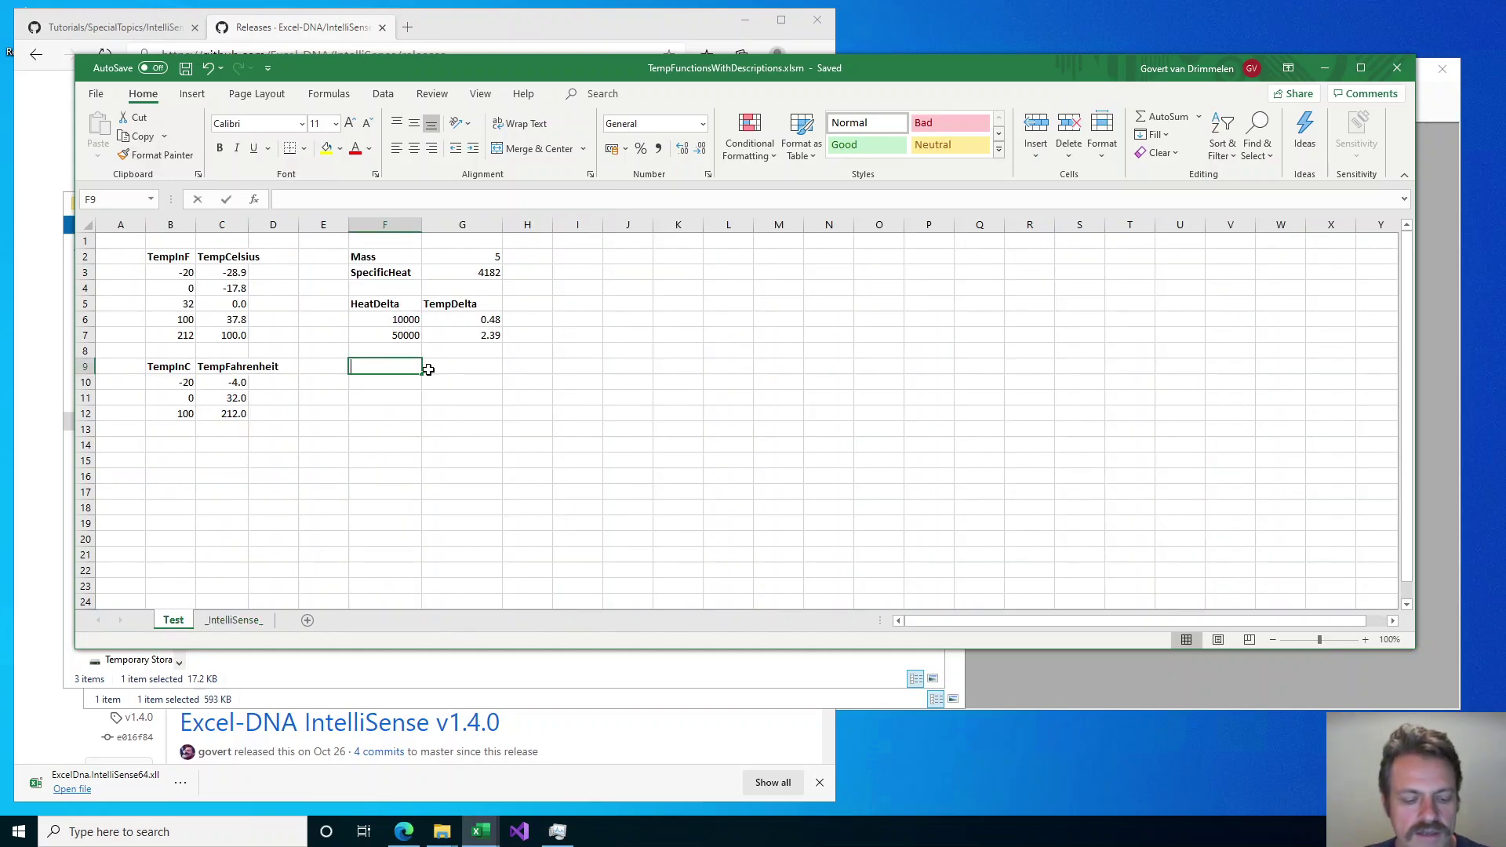
text(=Temp)
key(Escape)
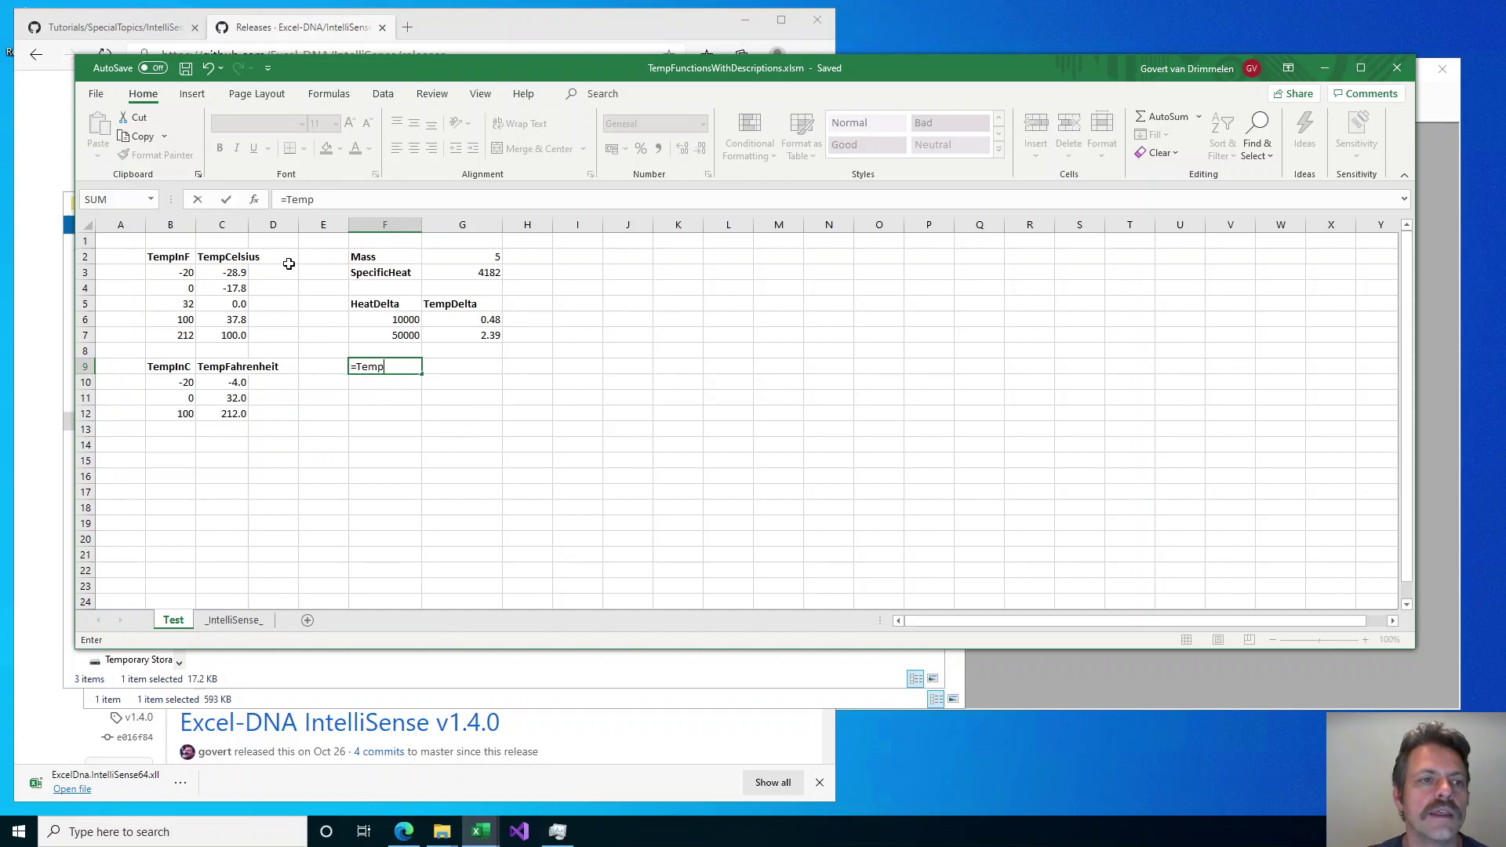
Close the workbook with its changes saved and reopen TempFunctionsWithDescriptions.xlsm from the recent files.
click(88, 93)
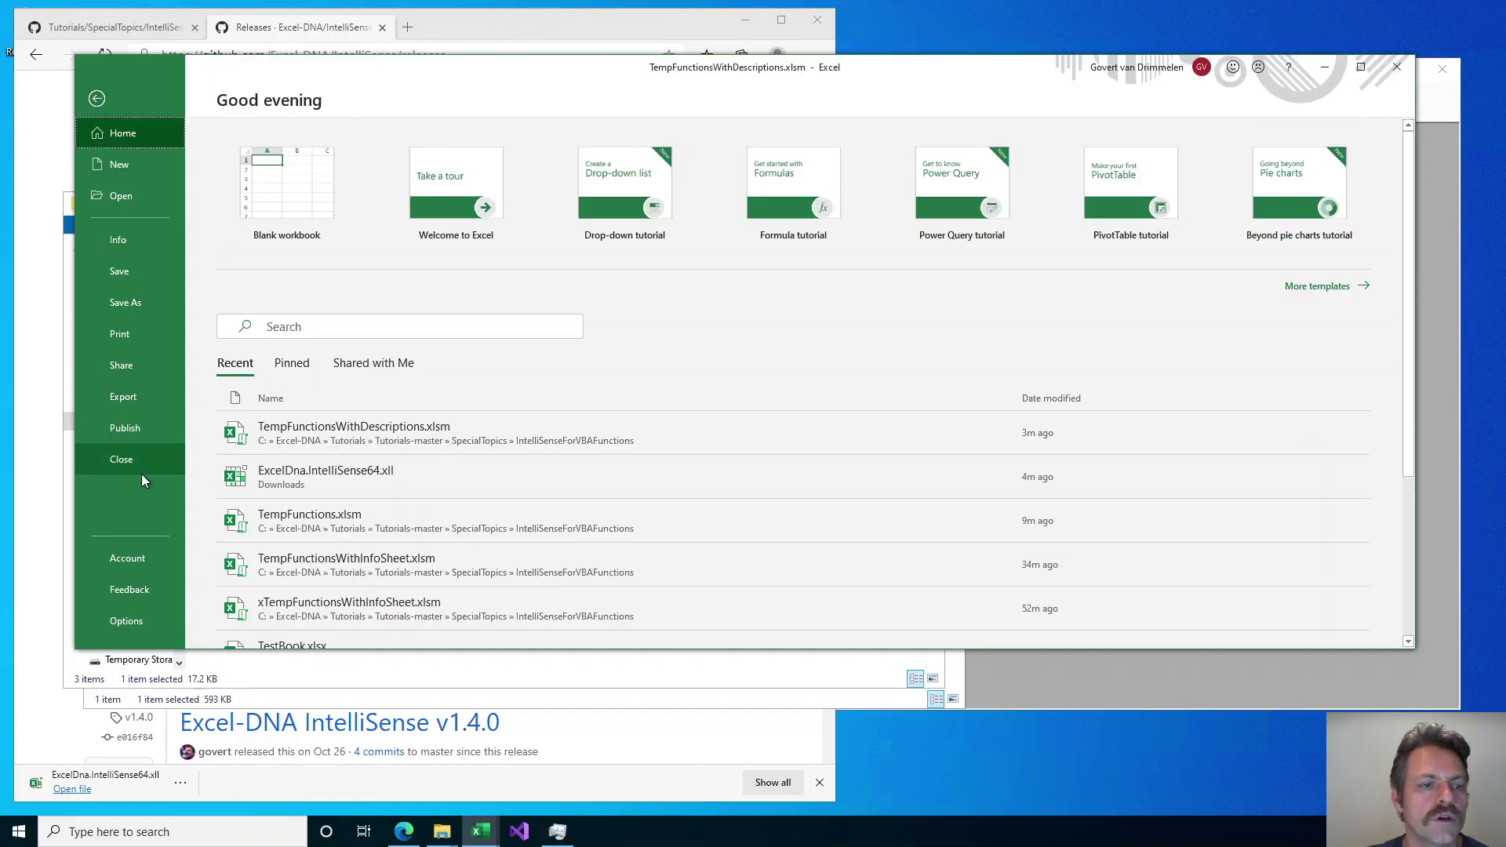
click(122, 461)
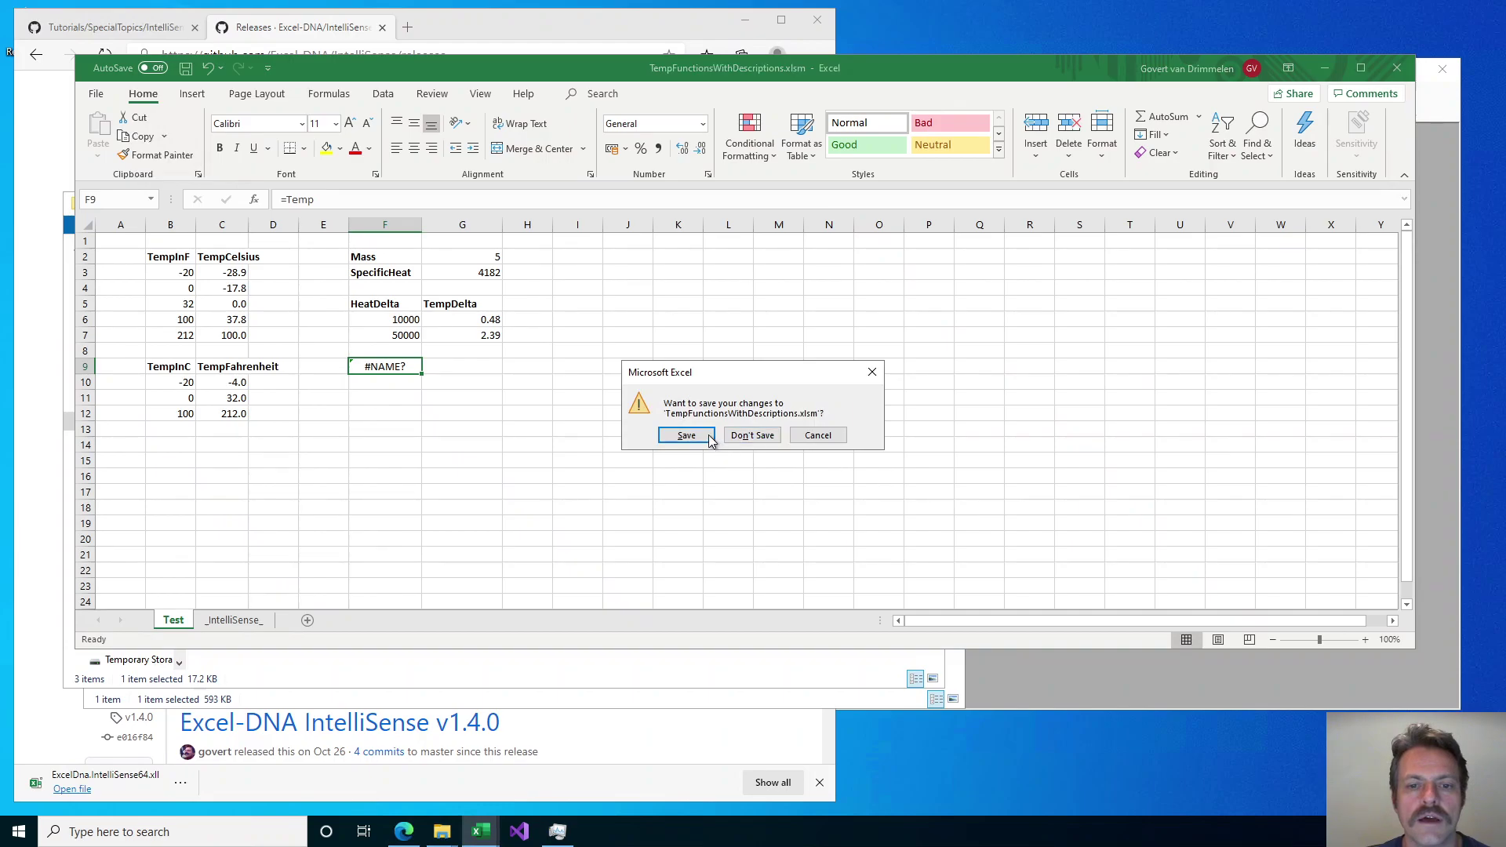
click(687, 435)
click(96, 95)
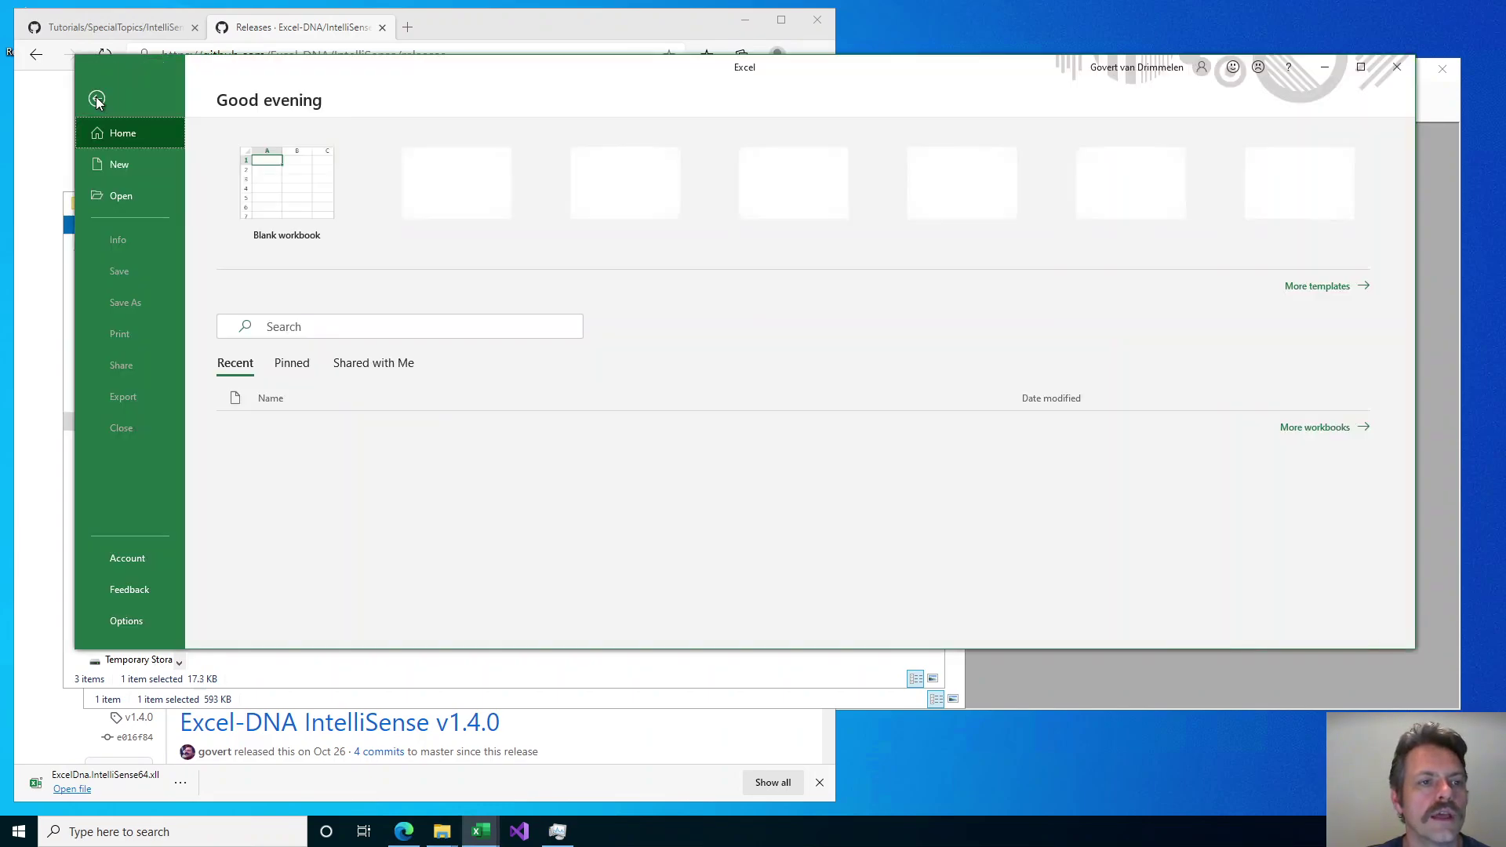
click(346, 428)
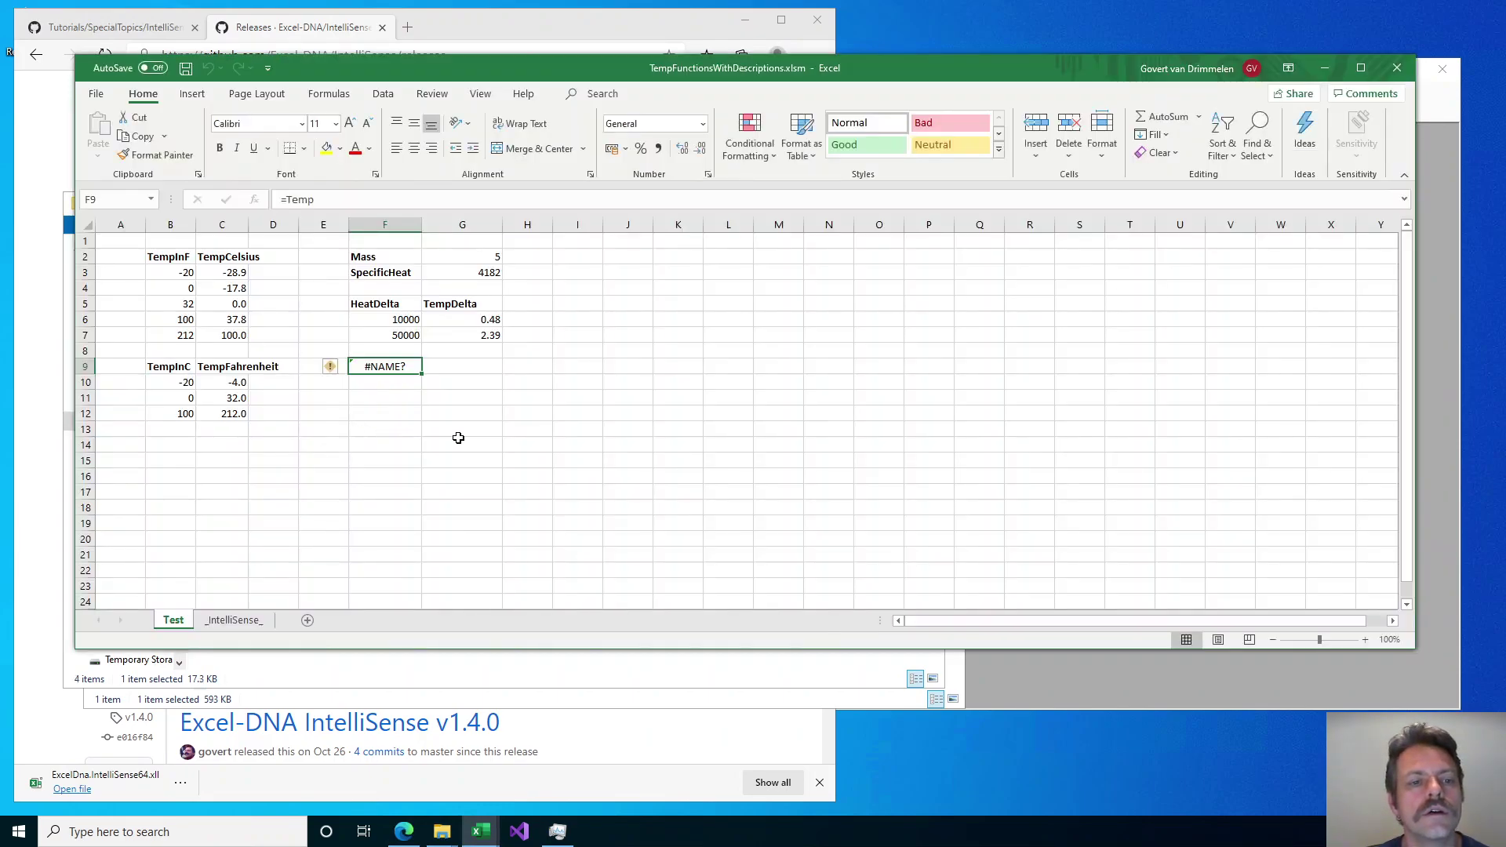
Edit the =Temp formula in cell F9 to bring up the function suggestions and check the TempCelsius description.
key(F2)
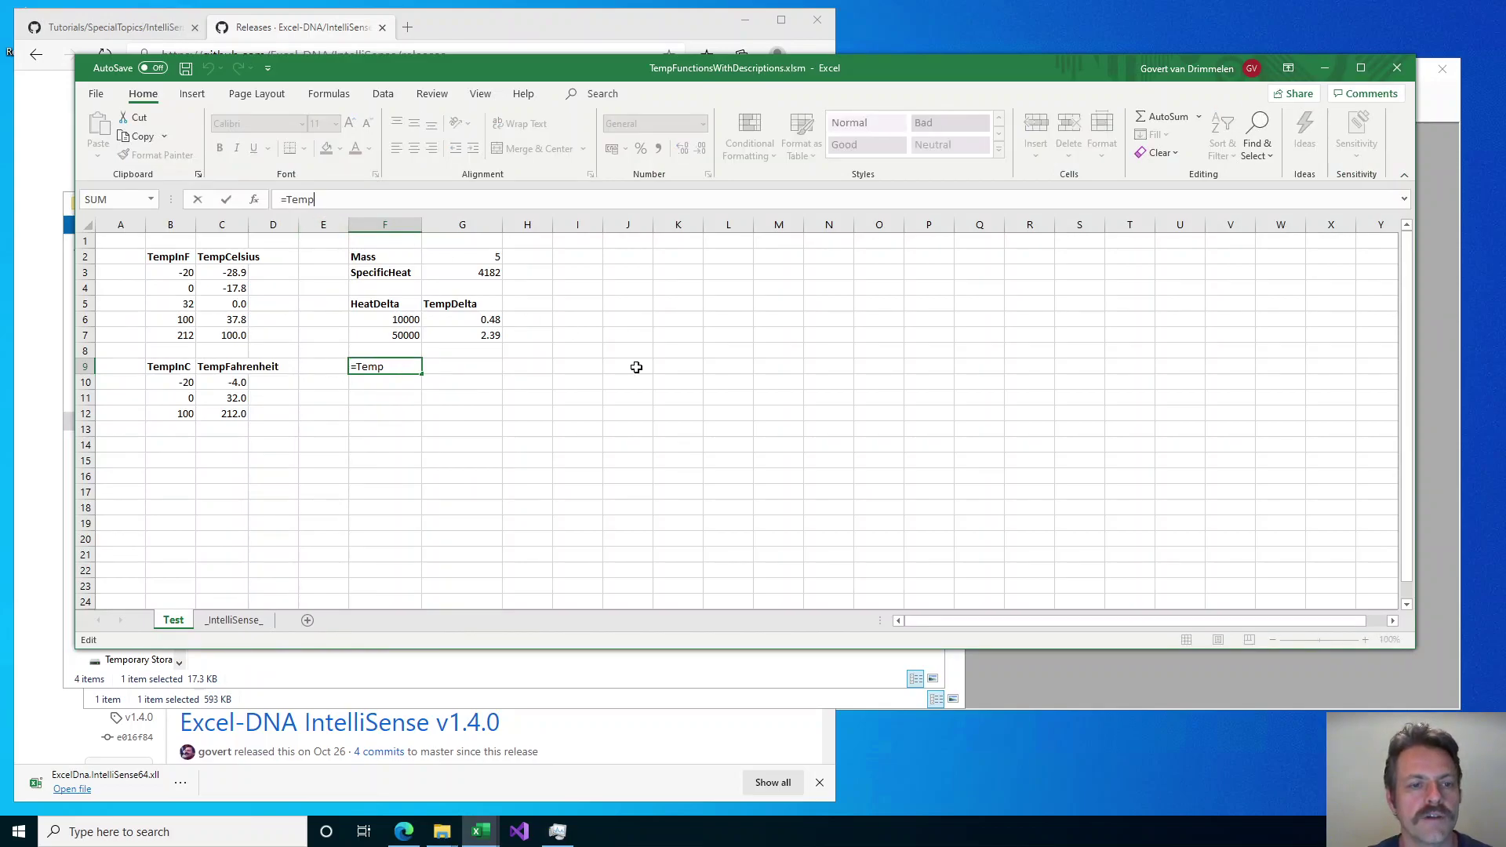
key(BackSpace)
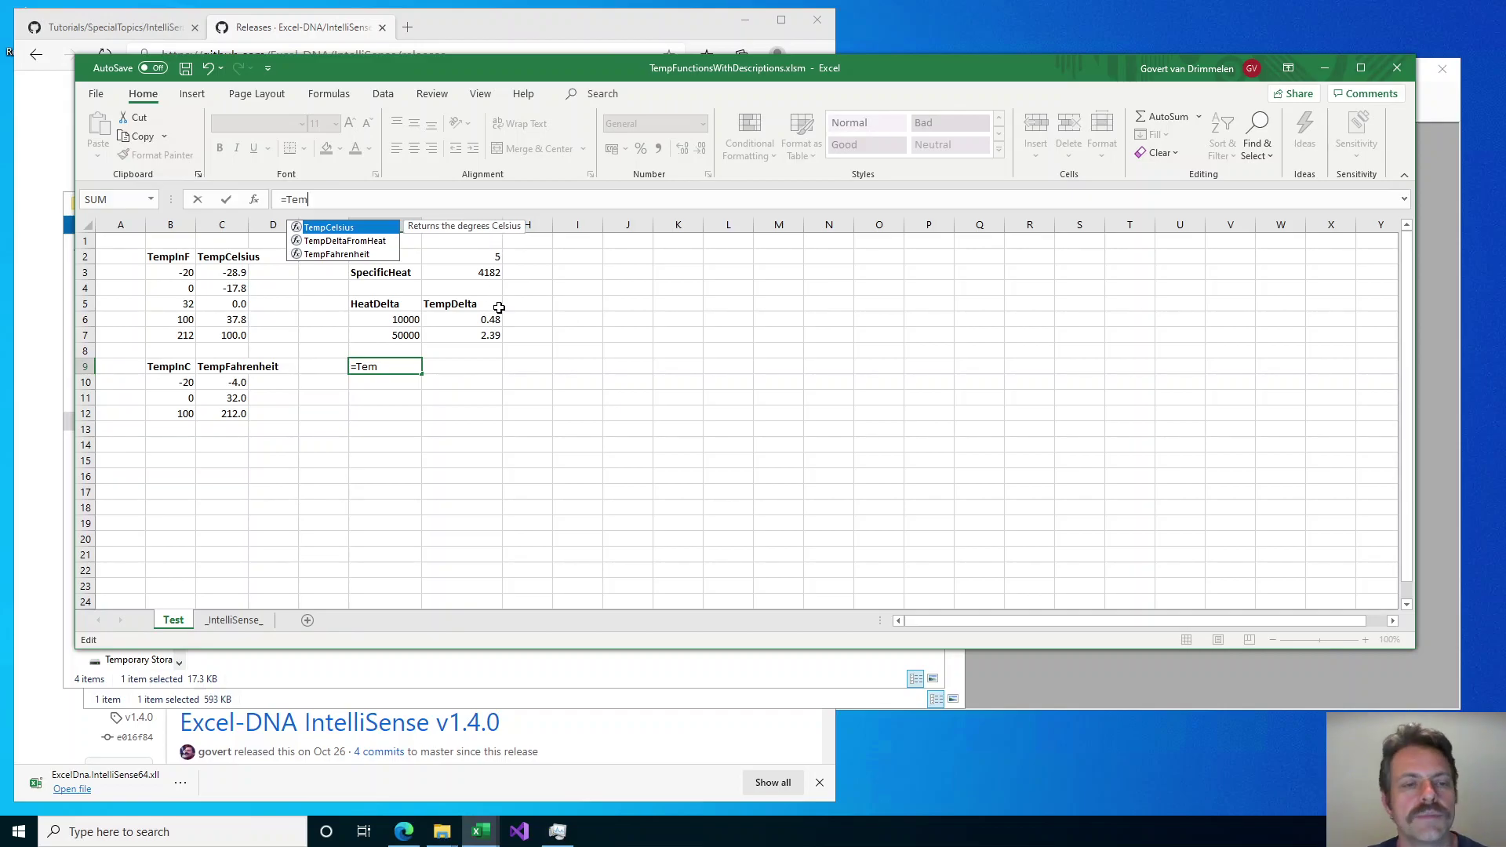
key(Escape)
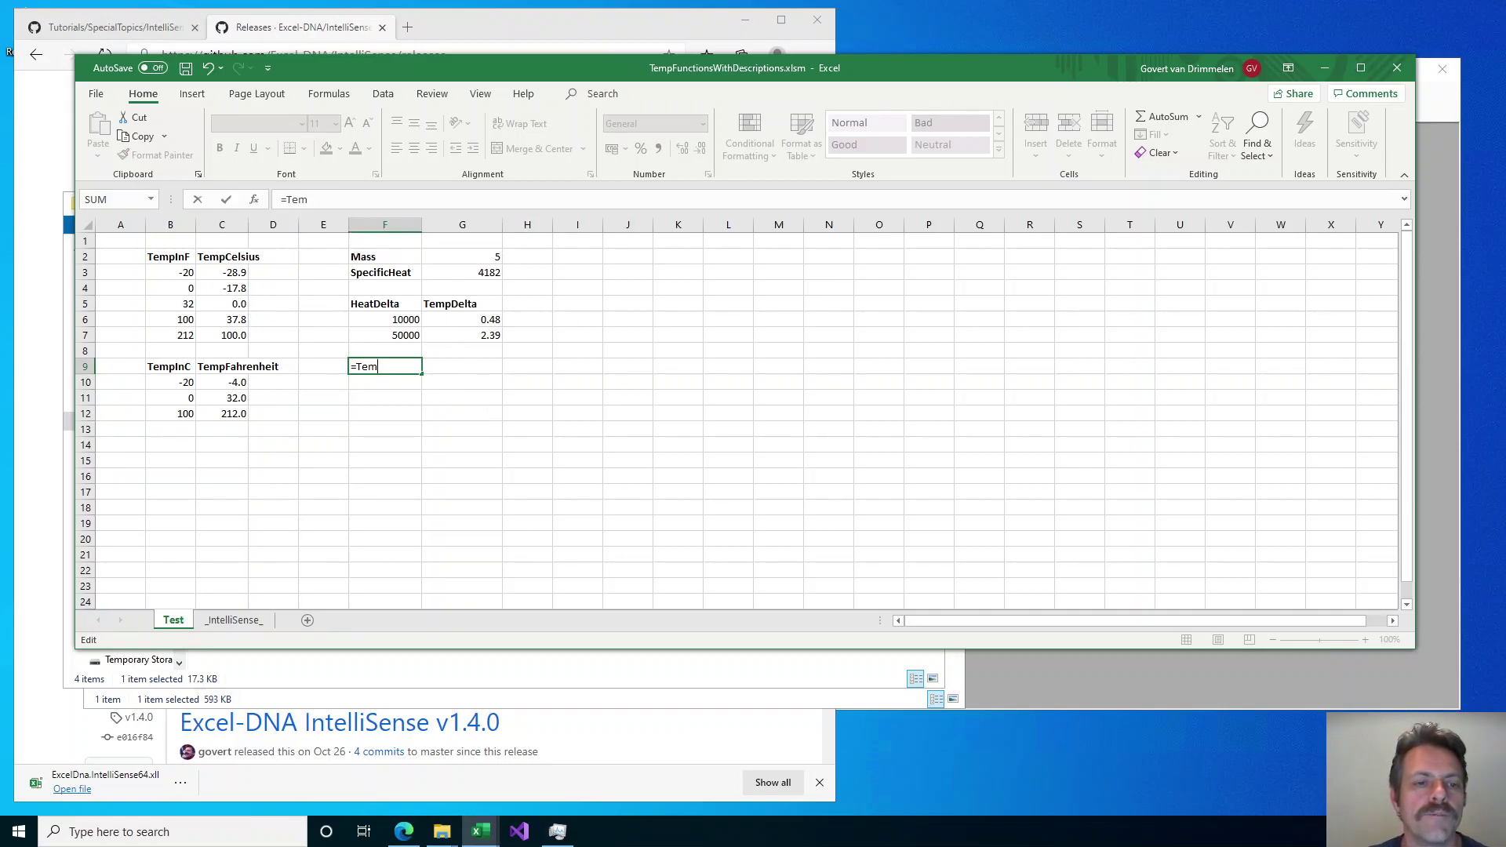
text(p)
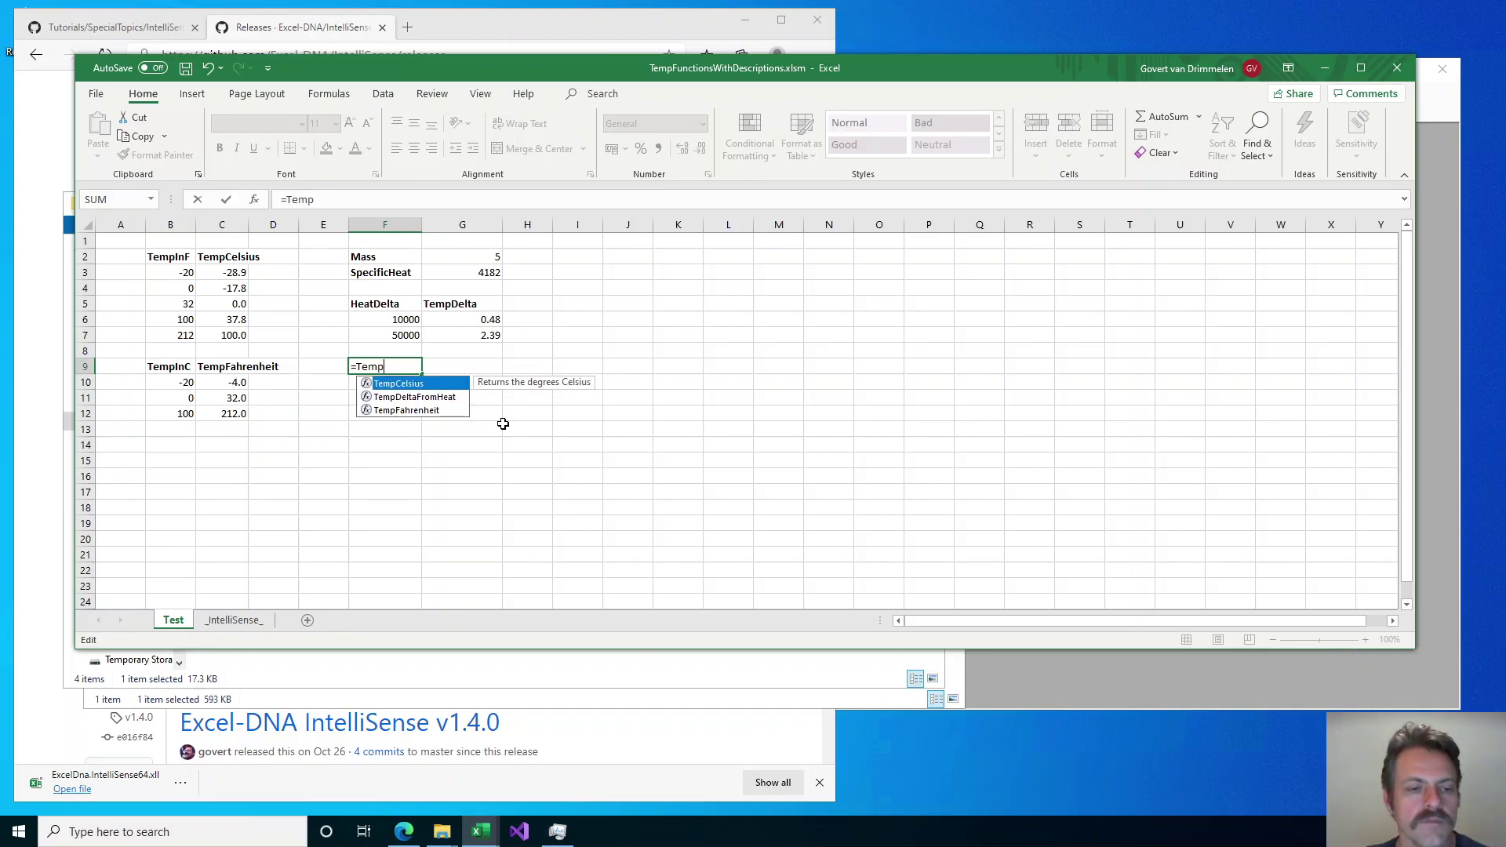
key(Escape)
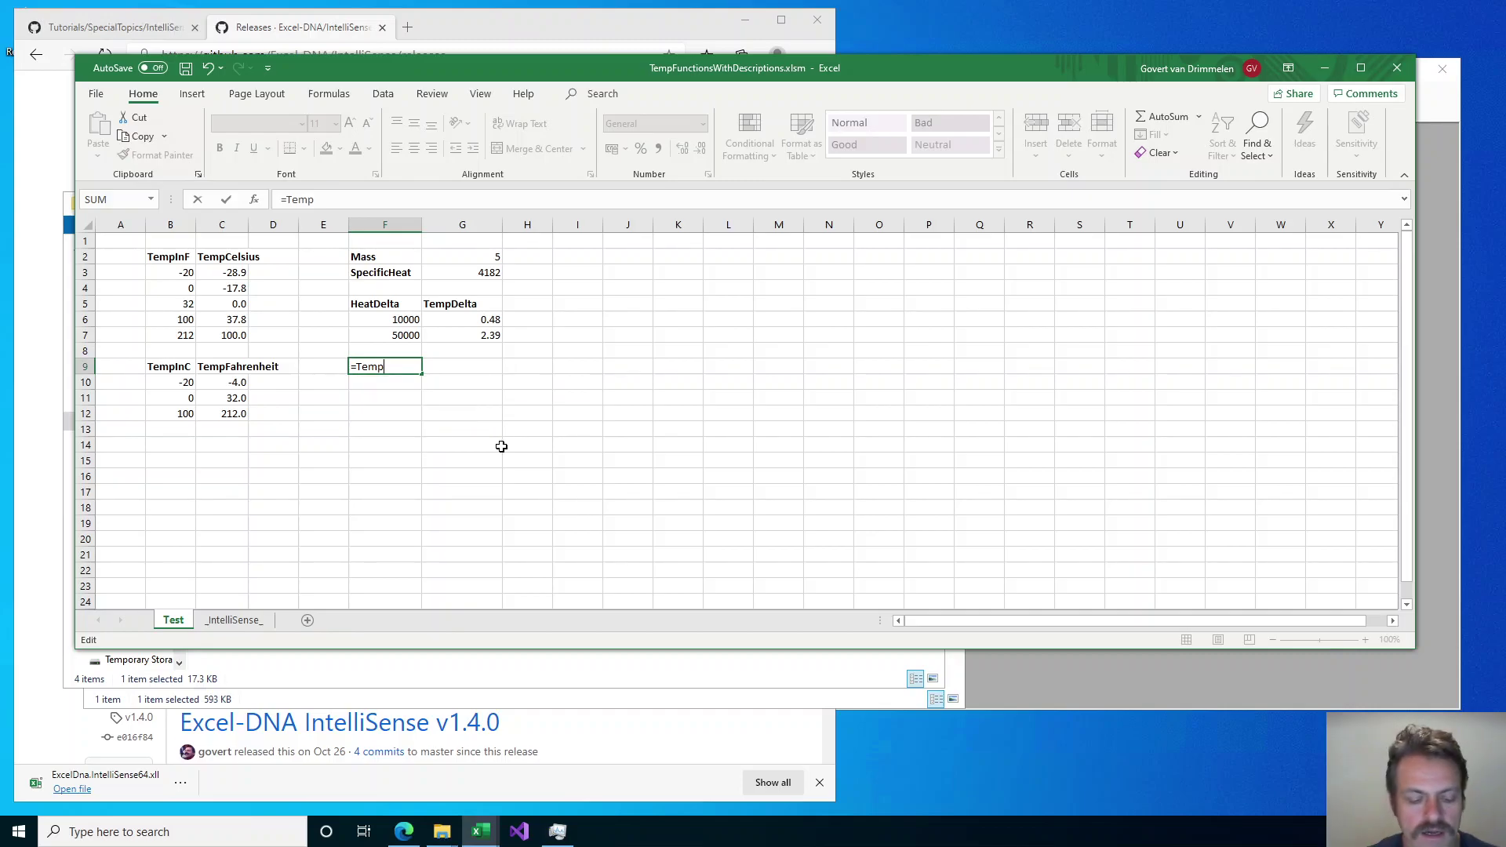
Complete the F9 formula to =TempCelsius(, check its argument help and the Function Arguments dialog, and cancel the edit.
text(Ce)
key(Tab)
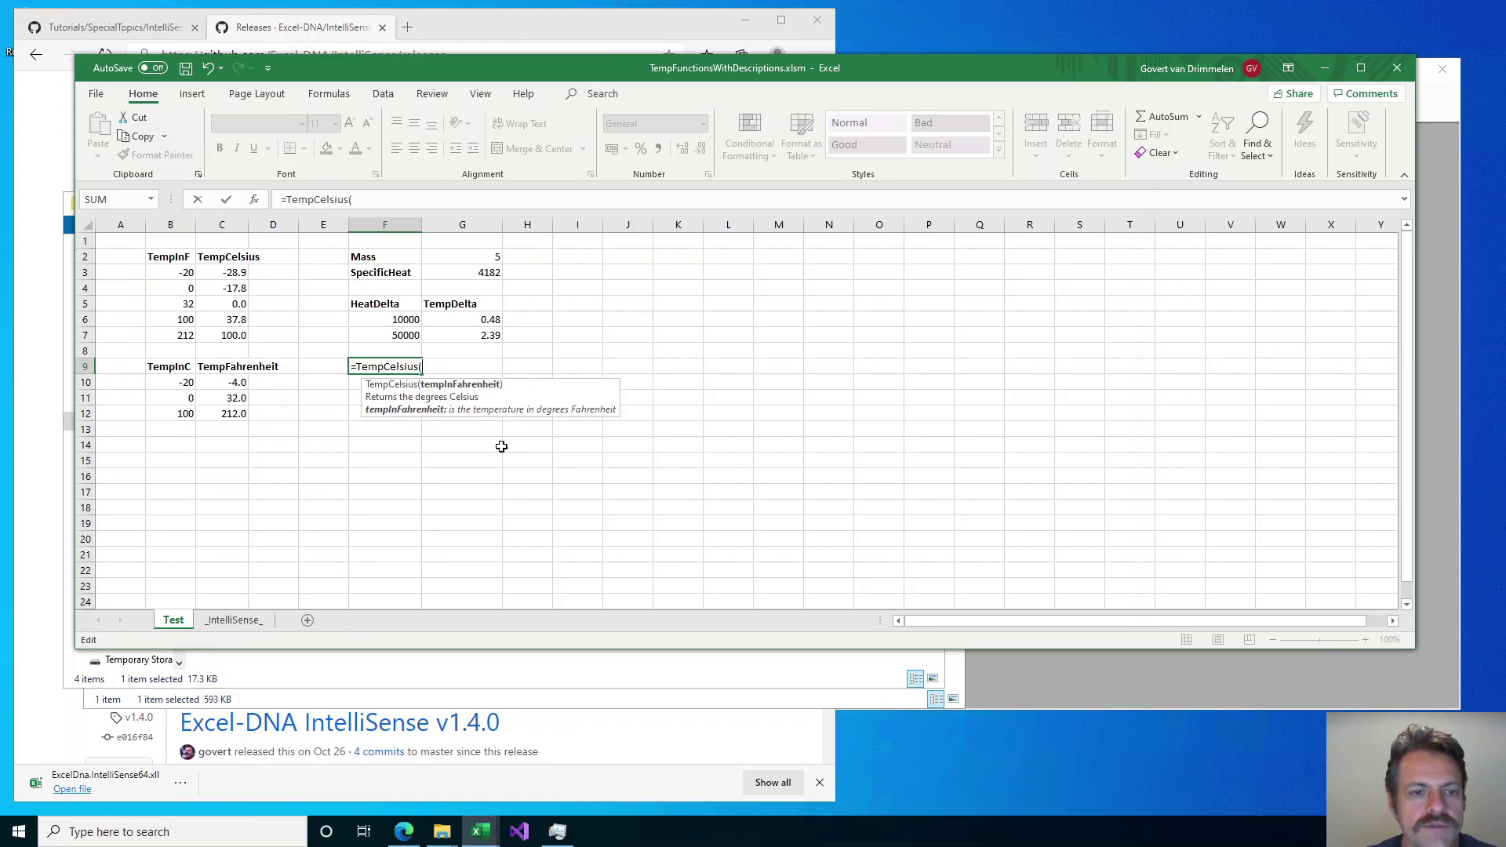
click(253, 199)
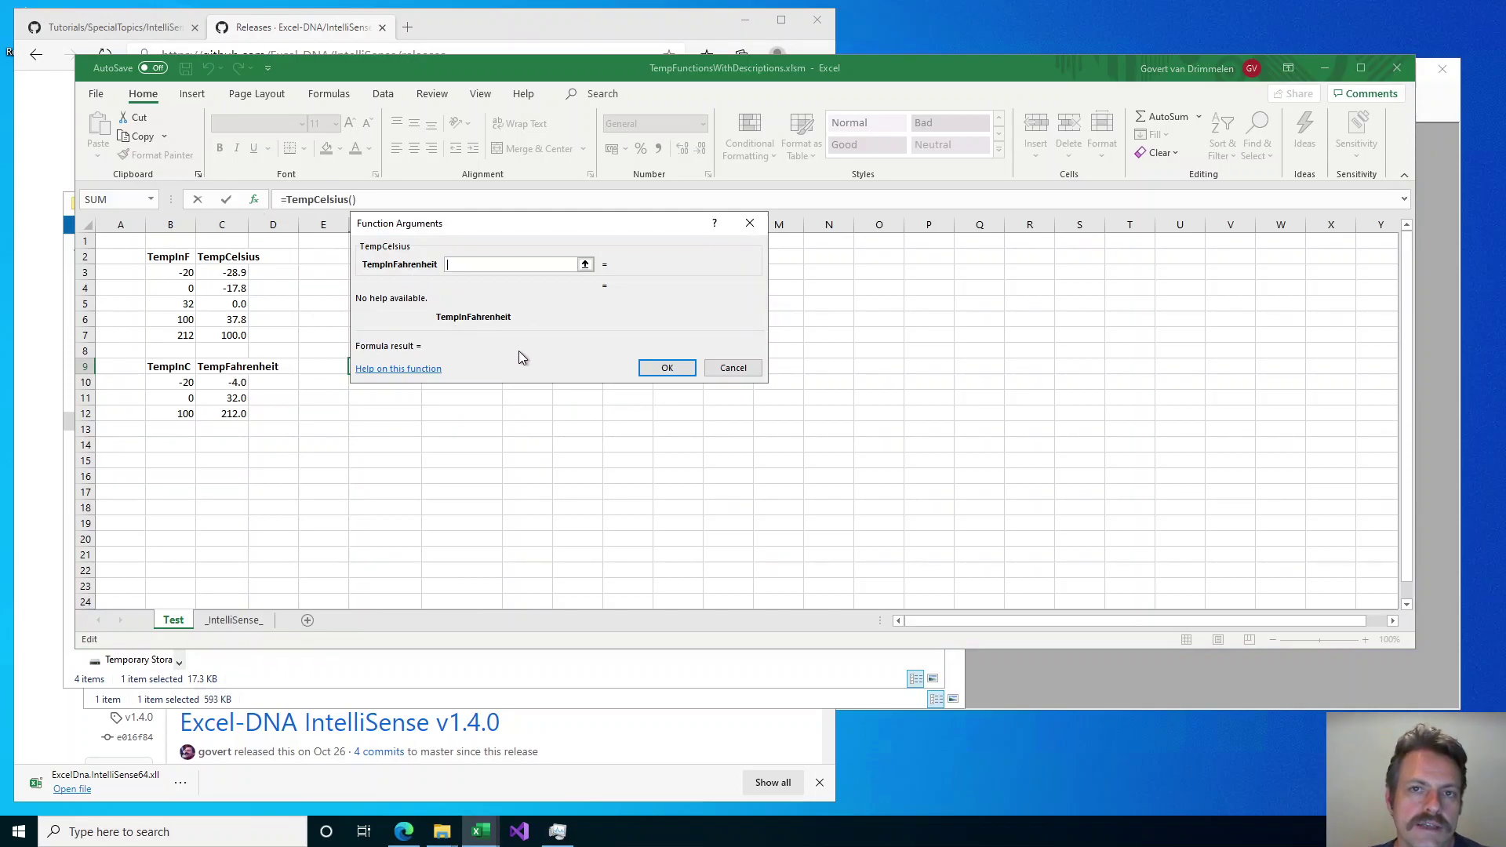
click(733, 367)
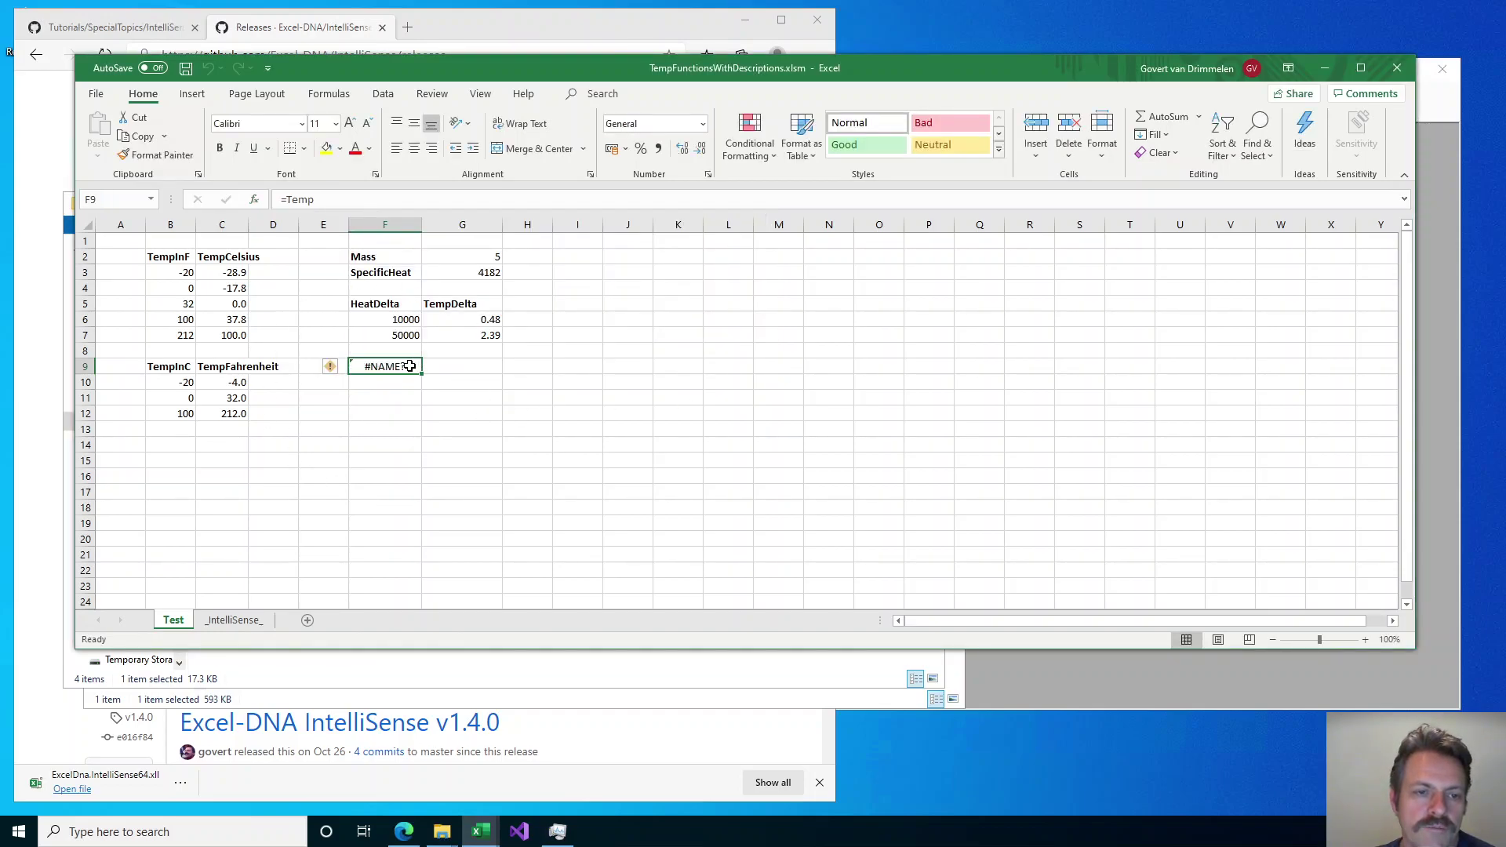
Extend the formula in cell F9 to =TempC to bring up the TempCelsius suggestion.
key(F2)
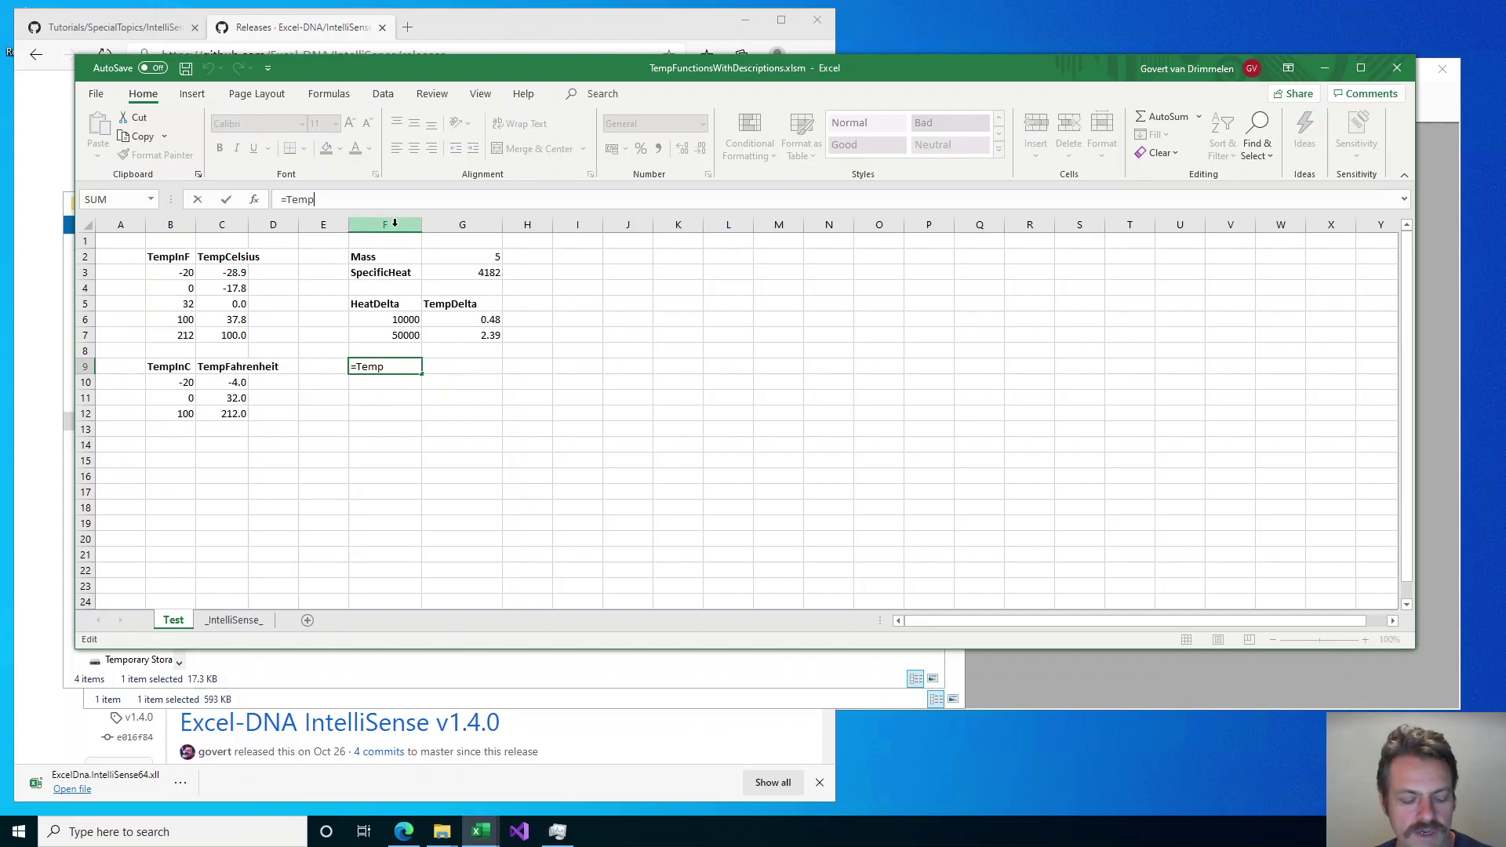
text(C)
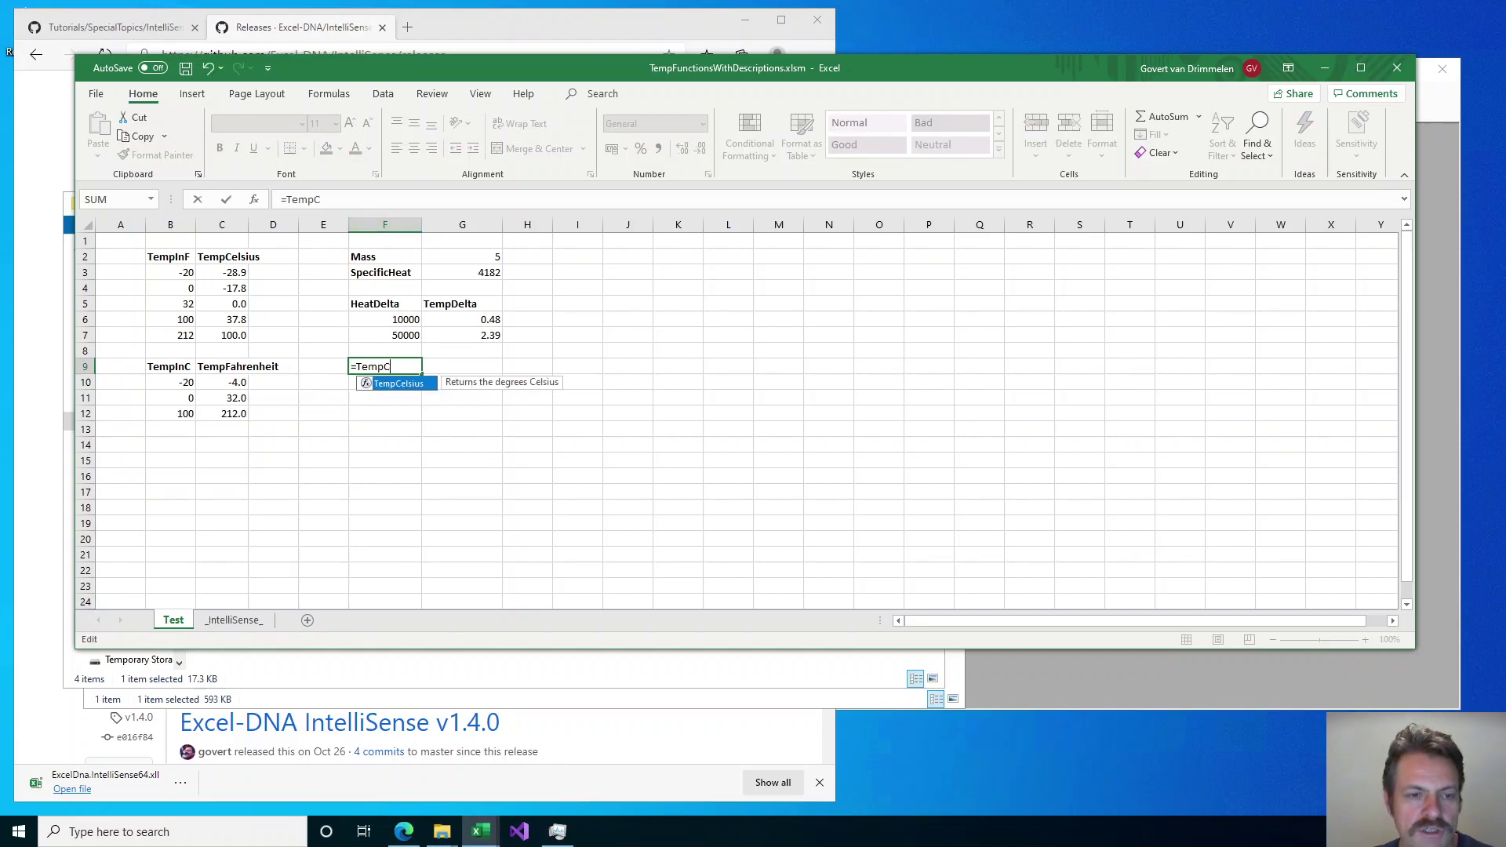